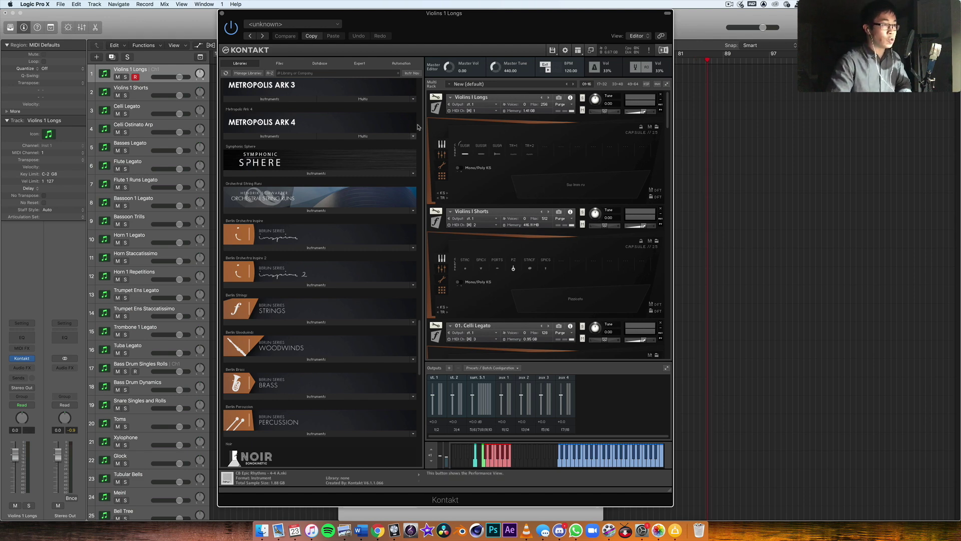
# Expand the Berlin Strings instruments, review the Violins I single-articulation patches, and return to the Single Articulations section list
pyautogui.scroll(-3, 276, 321)
pyautogui.scroll(3, 288, 323)
pyautogui.click(298, 324)
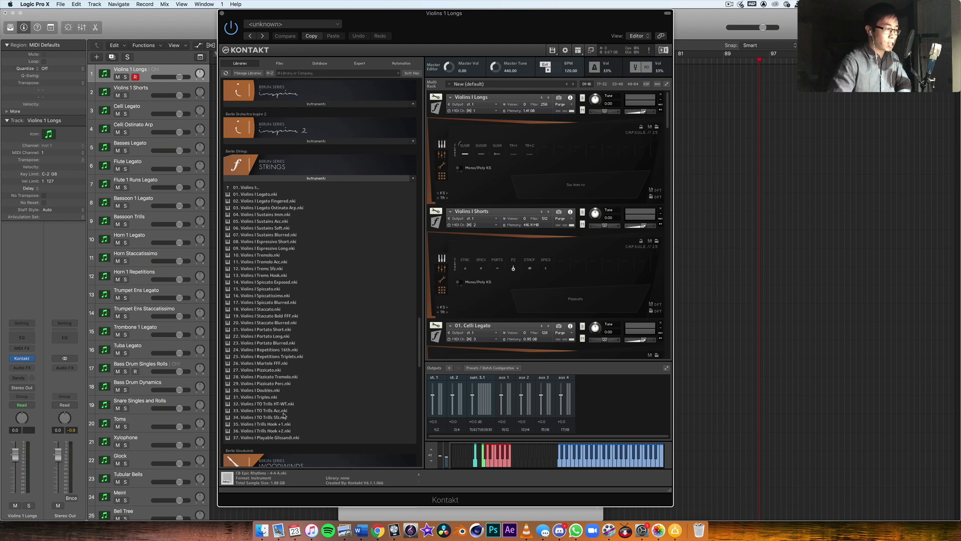
pyautogui.click(249, 188)
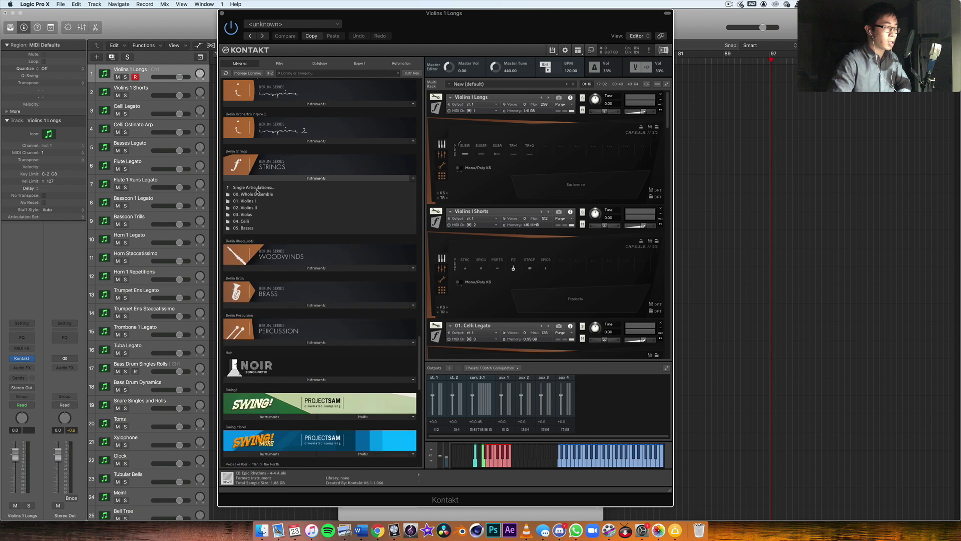
# Browse the Violins II, Celli and Basses single-articulation patches, and return to the top level of the Berlin Strings collection
pyautogui.scroll(3, 309, 305)
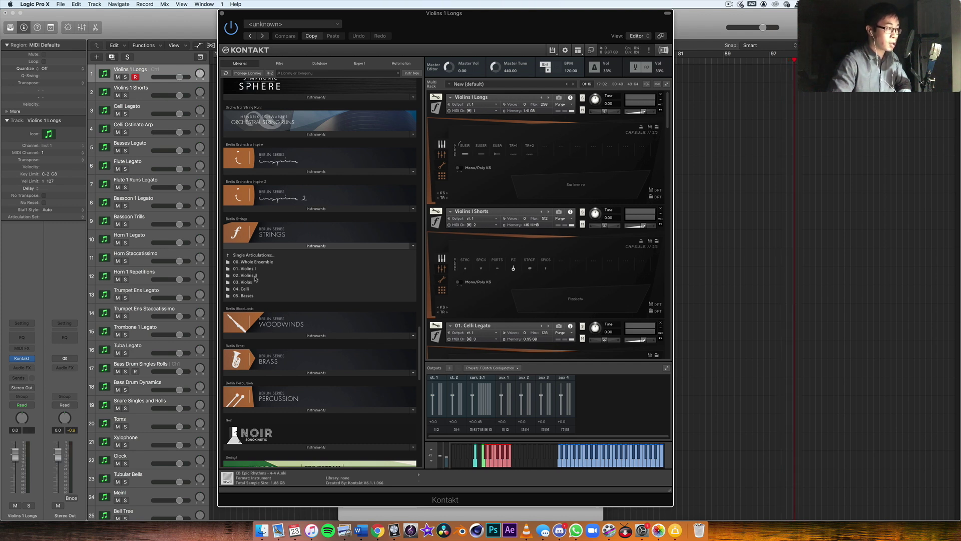
pyautogui.click(253, 275)
pyautogui.doubleClick(261, 256)
pyautogui.doubleClick(255, 284)
pyautogui.doubleClick(252, 256)
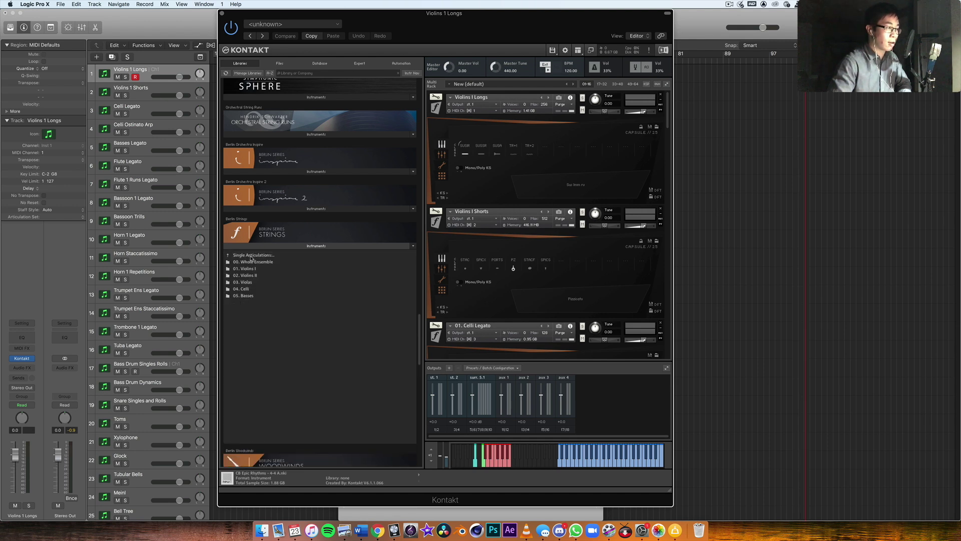
pyautogui.doubleClick(248, 291)
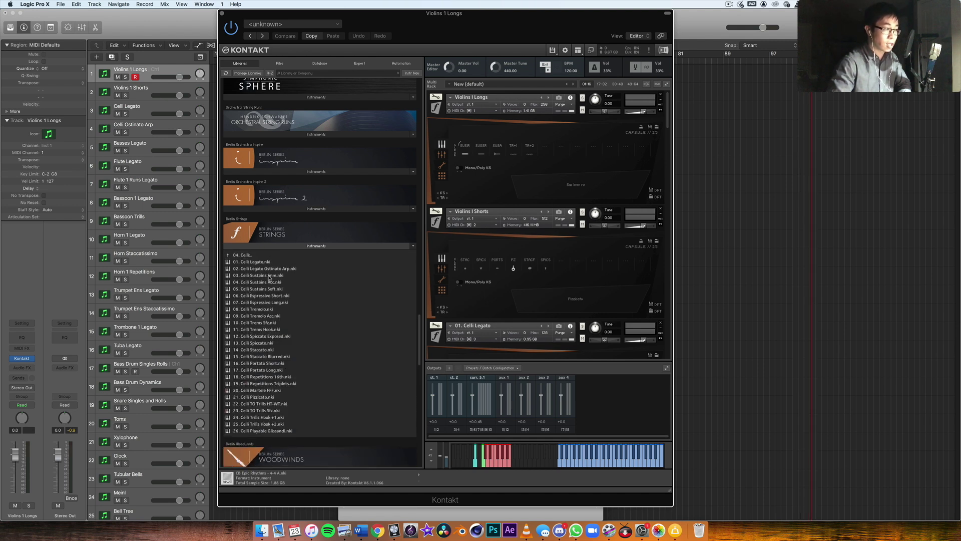
pyautogui.doubleClick(244, 256)
pyautogui.doubleClick(249, 295)
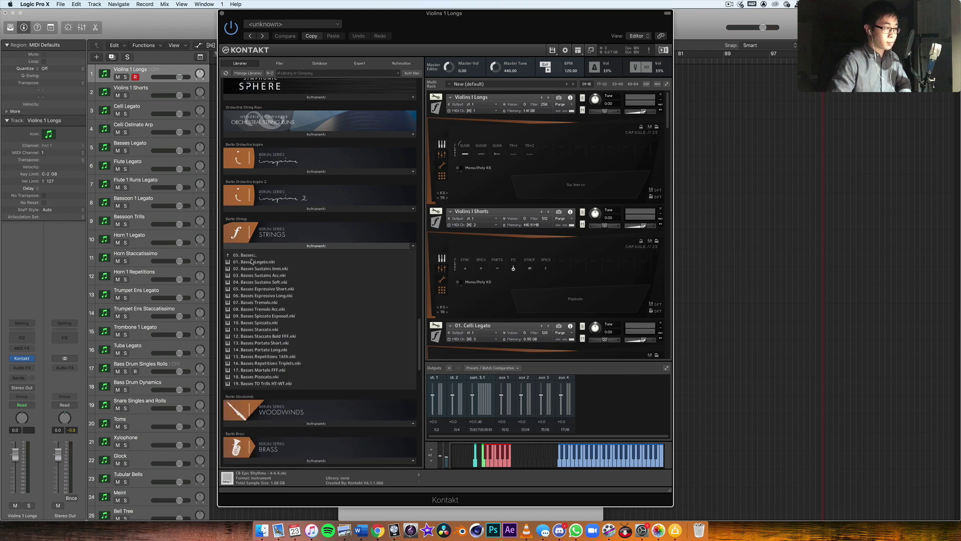
pyautogui.doubleClick(249, 256)
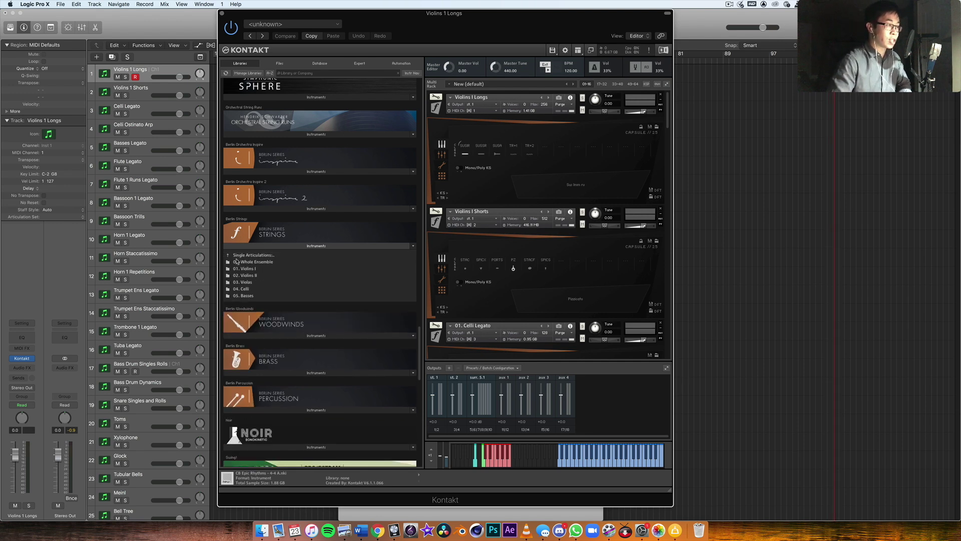
pyautogui.doubleClick(238, 257)
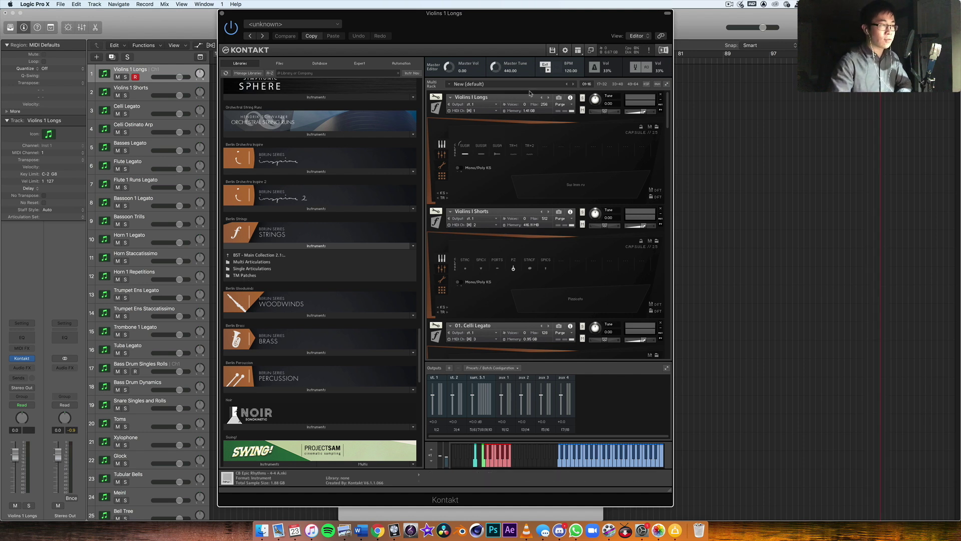
# Open the Violins I folder under Multi Articulations and list the articulations available for the empty slot in Violins I Longs
pyautogui.click(252, 262)
pyautogui.click(251, 269)
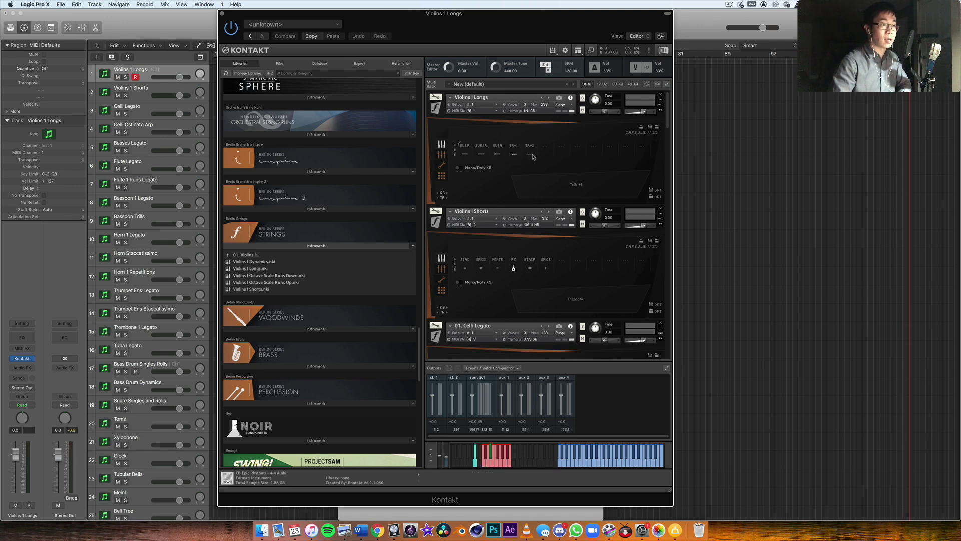
pyautogui.click(551, 148)
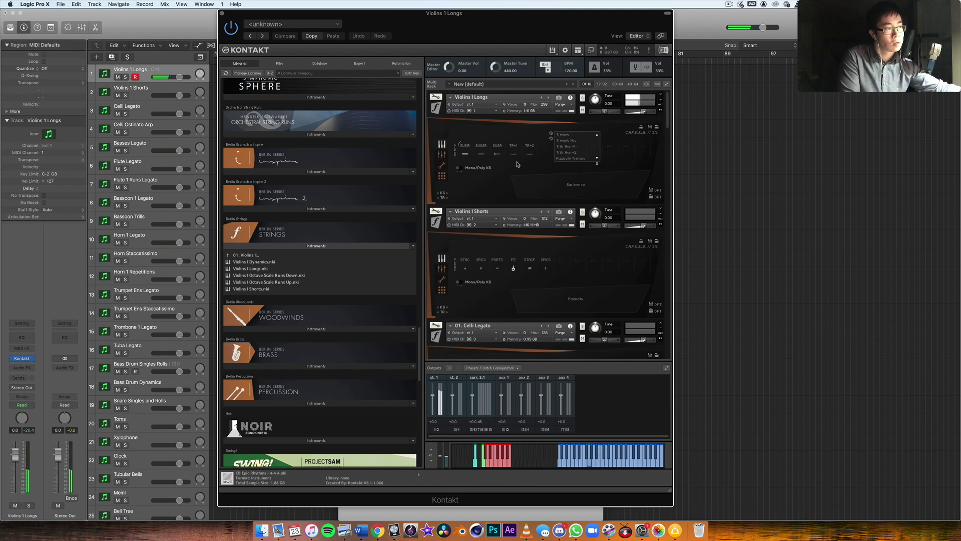
# Record on the Violins 1 Longs track while switching the patch through the soft sustain, Trill +1 and Trill +2 articulations
pyautogui.press('r')
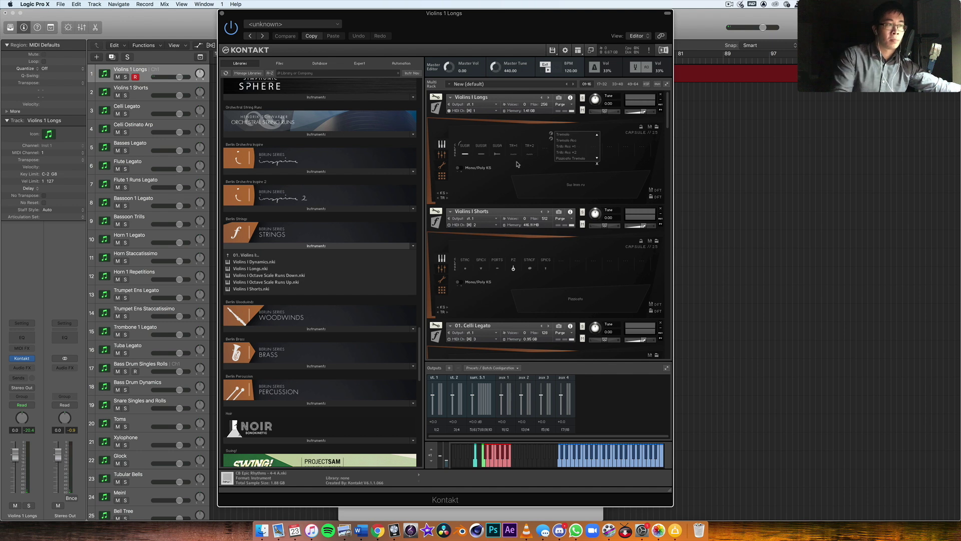
pyautogui.click(483, 156)
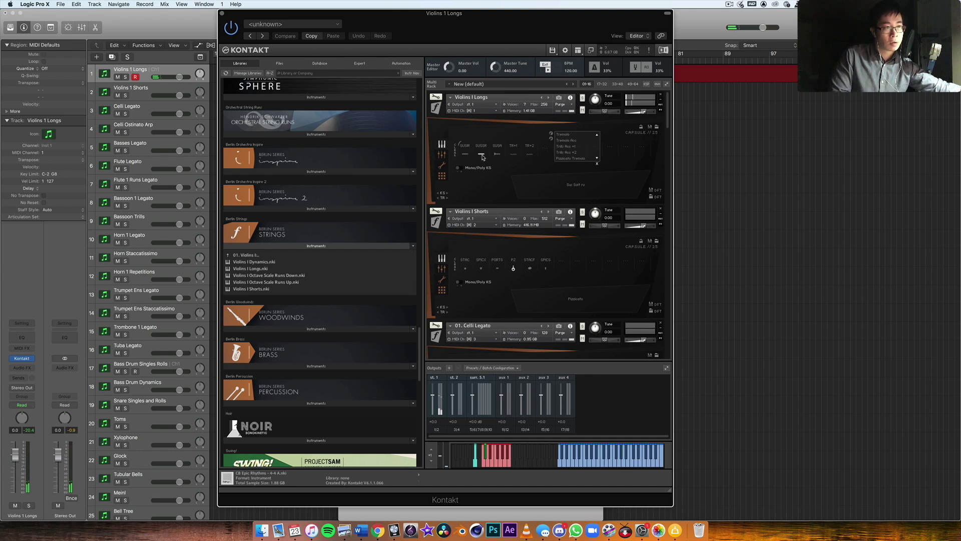
pyautogui.click(512, 155)
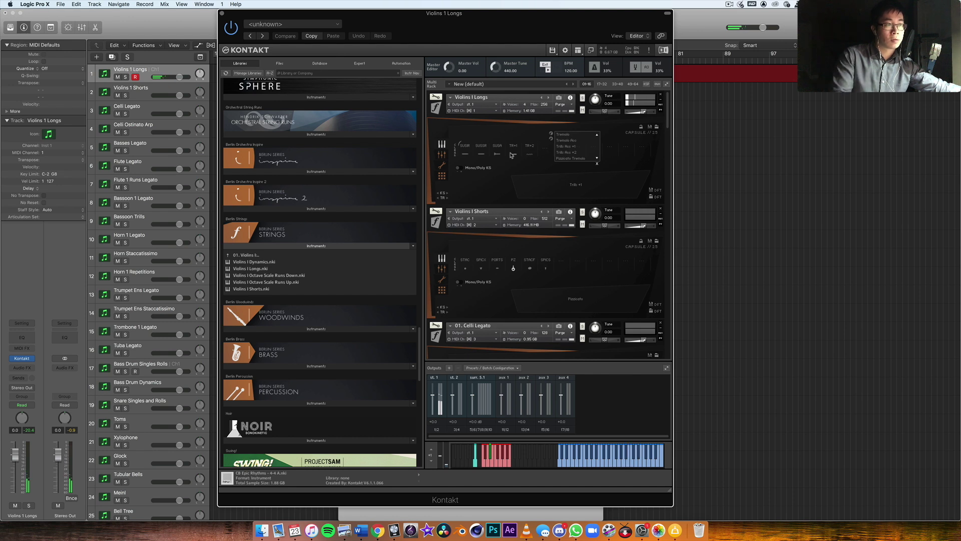
pyautogui.click(531, 156)
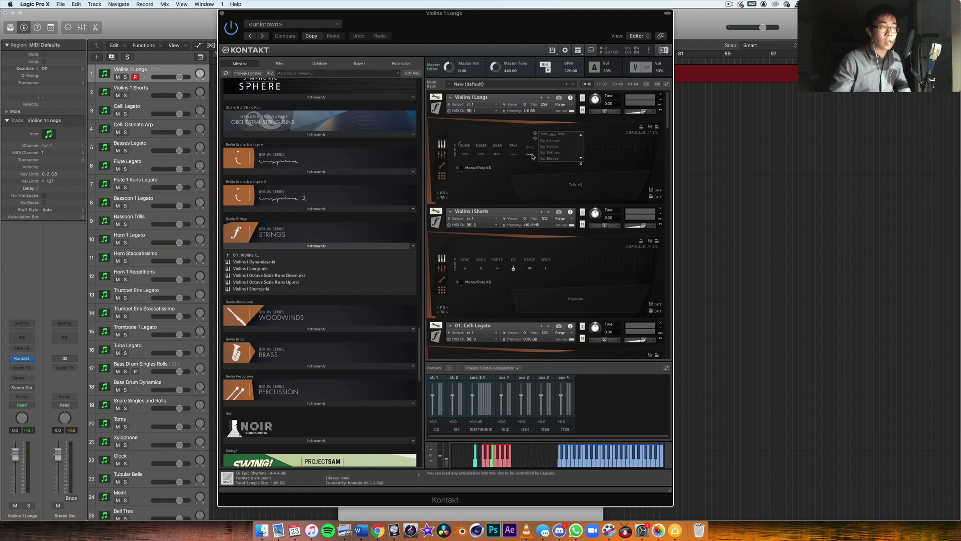
pyautogui.click(582, 165)
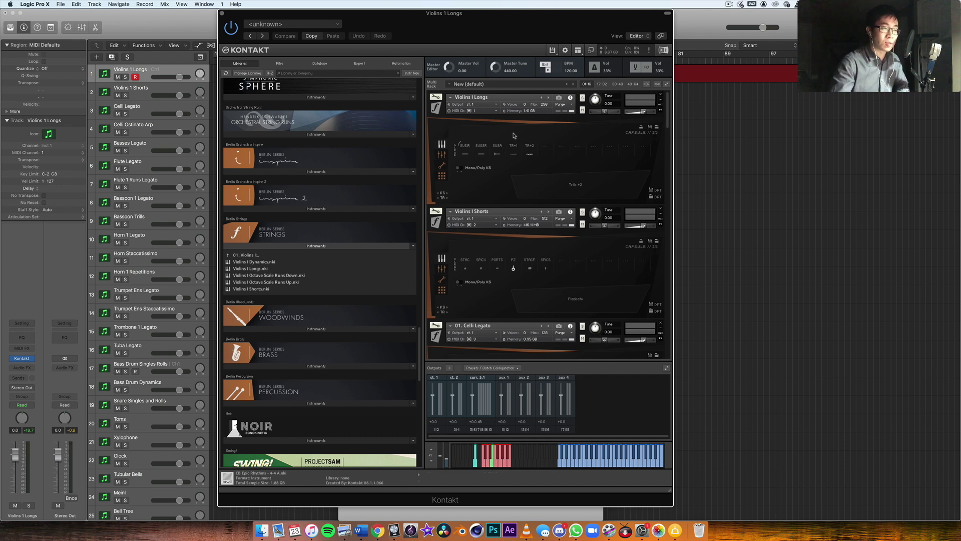
# Return the library browser to the Multi Articulations section list and select the first sustain articulation in Violins I Longs
pyautogui.click(256, 255)
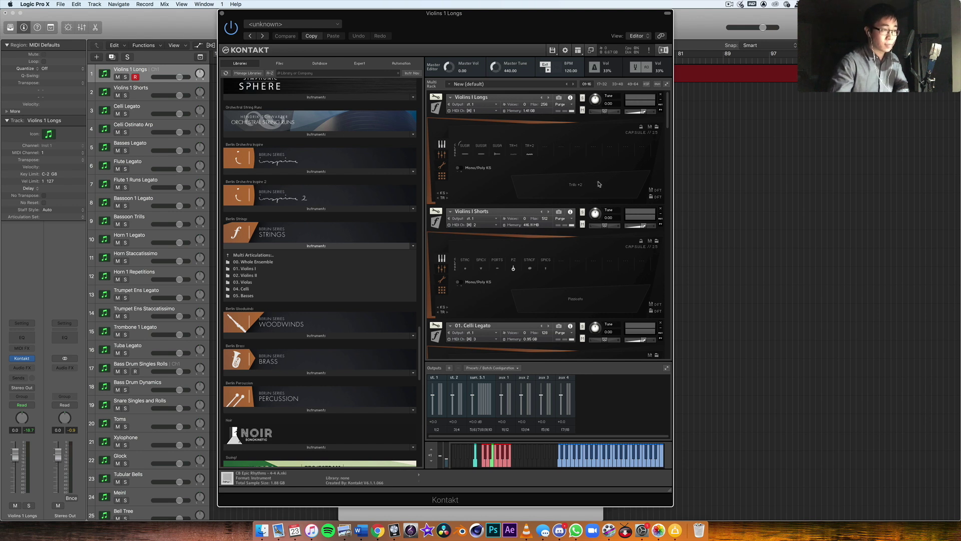
pyautogui.scroll(-2, 597, 183)
pyautogui.scroll(1, 600, 184)
pyautogui.scroll(1, 573, 162)
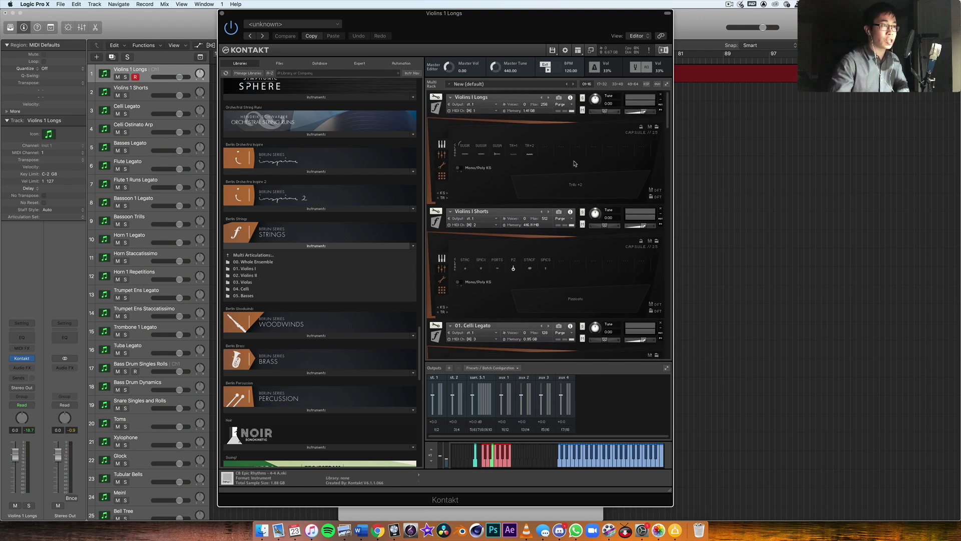
pyautogui.click(466, 155)
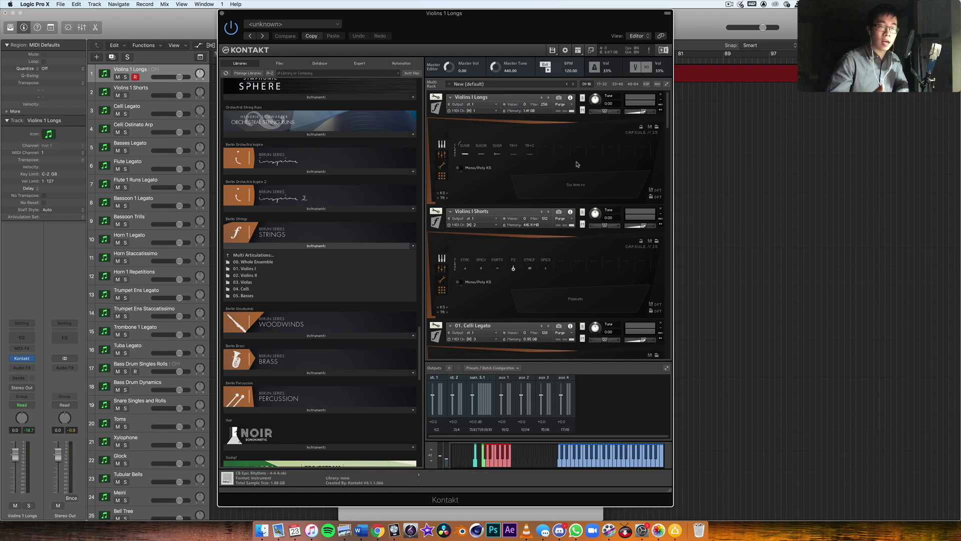
# Examine the Violins I Shorts articulations and the legato options of the Celli Legato patch in the rack
pyautogui.scroll(-5, 574, 179)
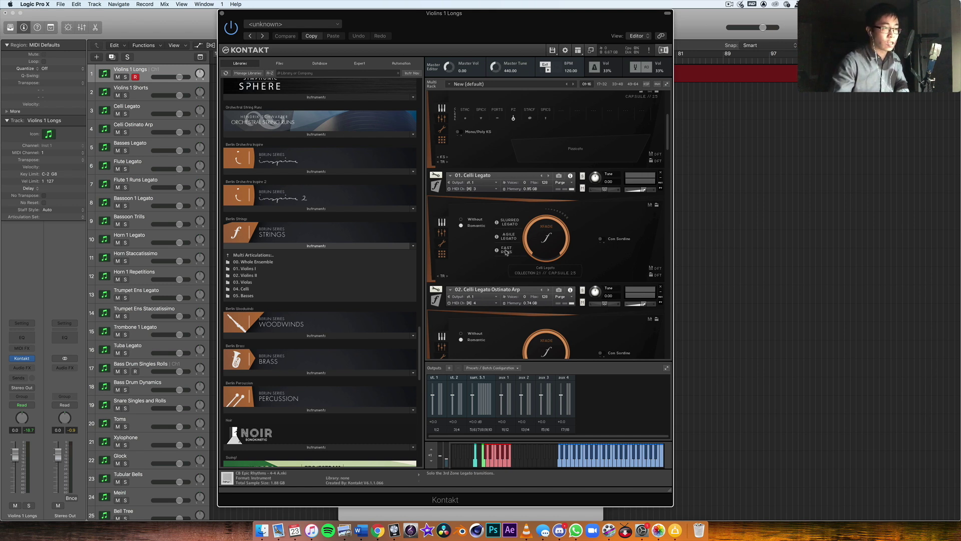
pyautogui.scroll(2, 507, 253)
pyautogui.scroll(3, 507, 252)
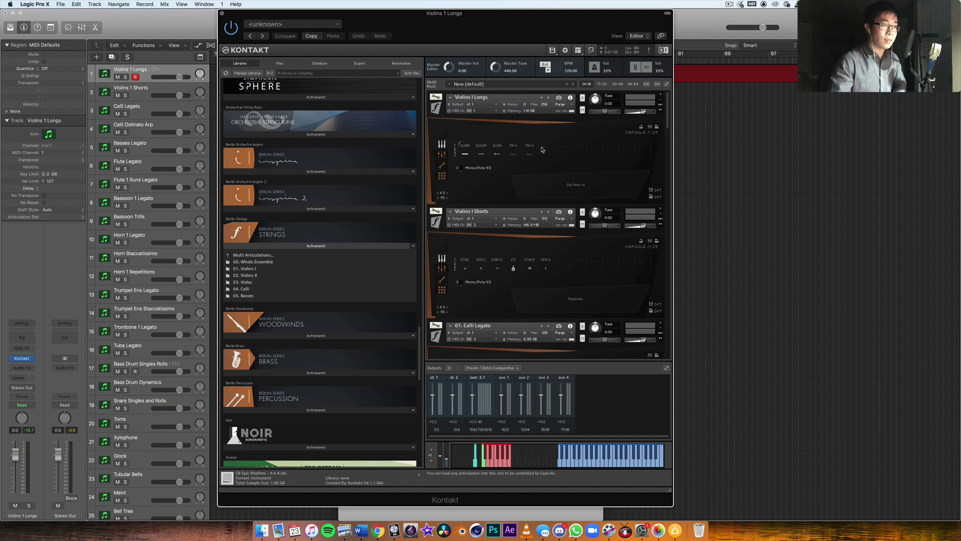
pyautogui.scroll(-4, 545, 138)
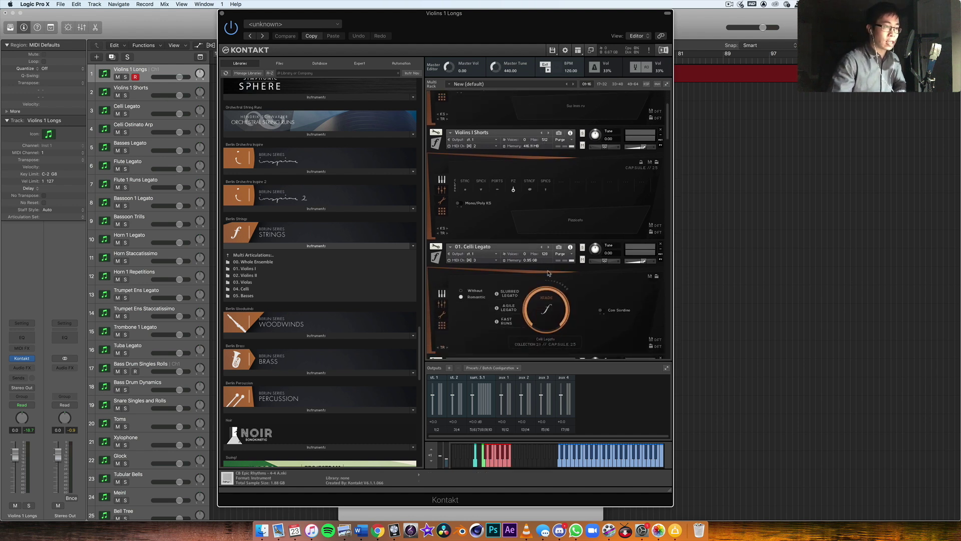
pyautogui.scroll(-1, 541, 274)
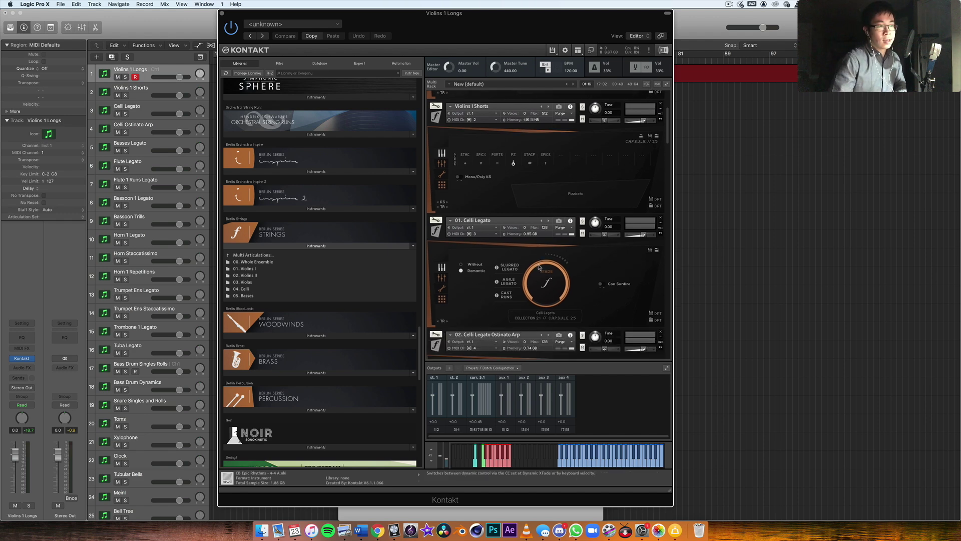
pyautogui.scroll(4, 539, 267)
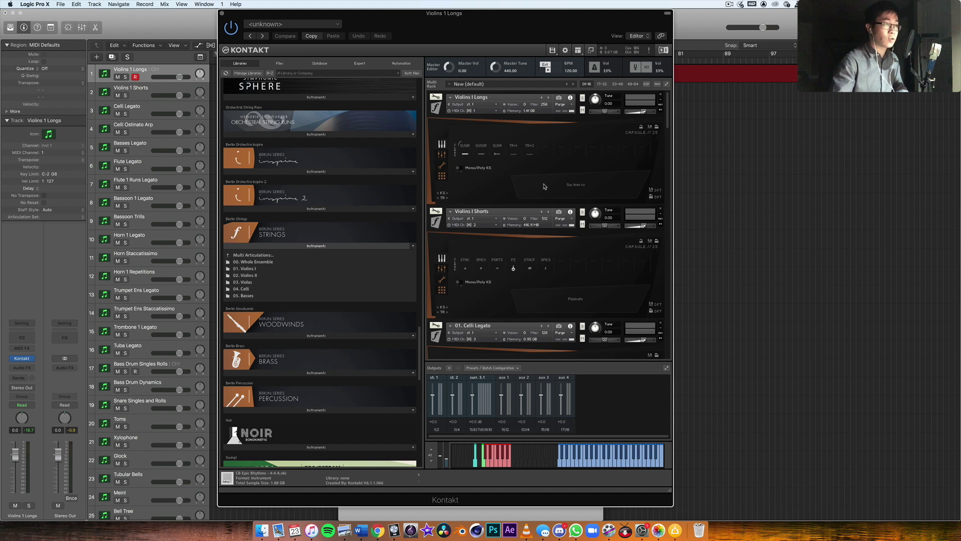
# Select the Violins 1 Shorts track and audition its patch's short articulations, including staccato, spiccato and pizzicato
pyautogui.scroll(-5, 535, 193)
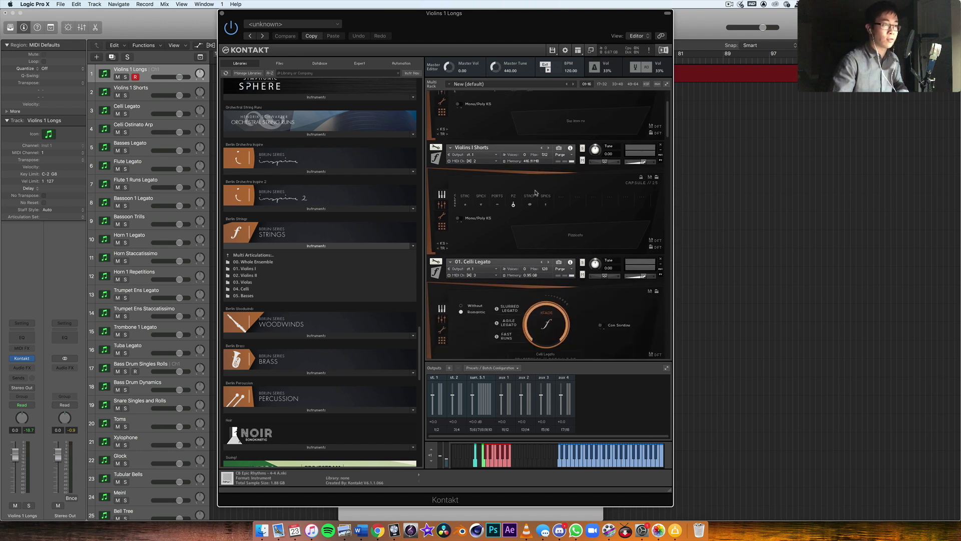
pyautogui.click(465, 205)
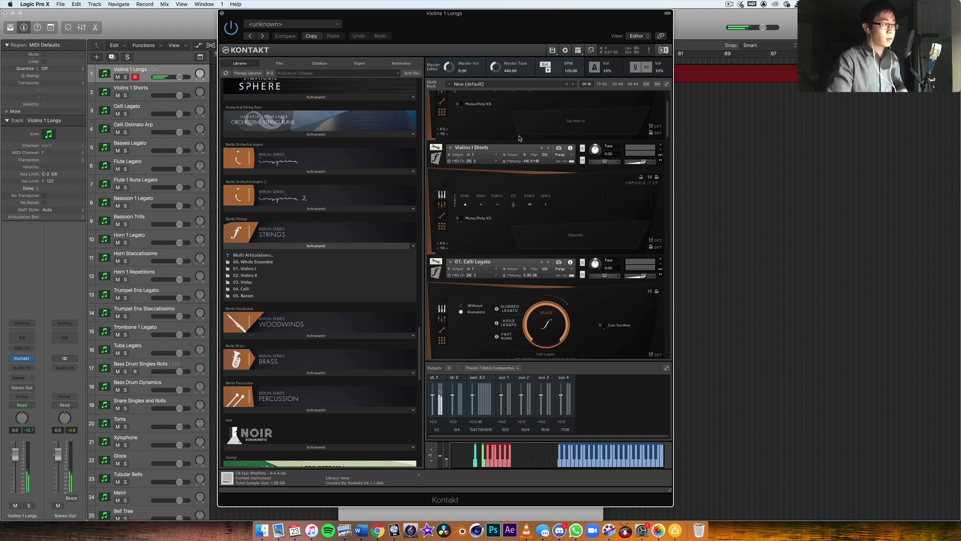
pyautogui.click(158, 91)
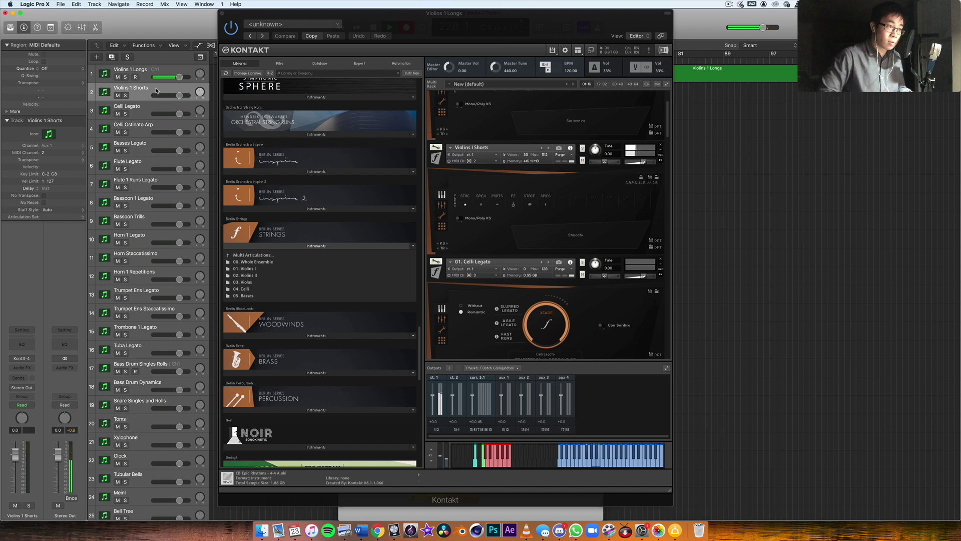
pyautogui.click(480, 205)
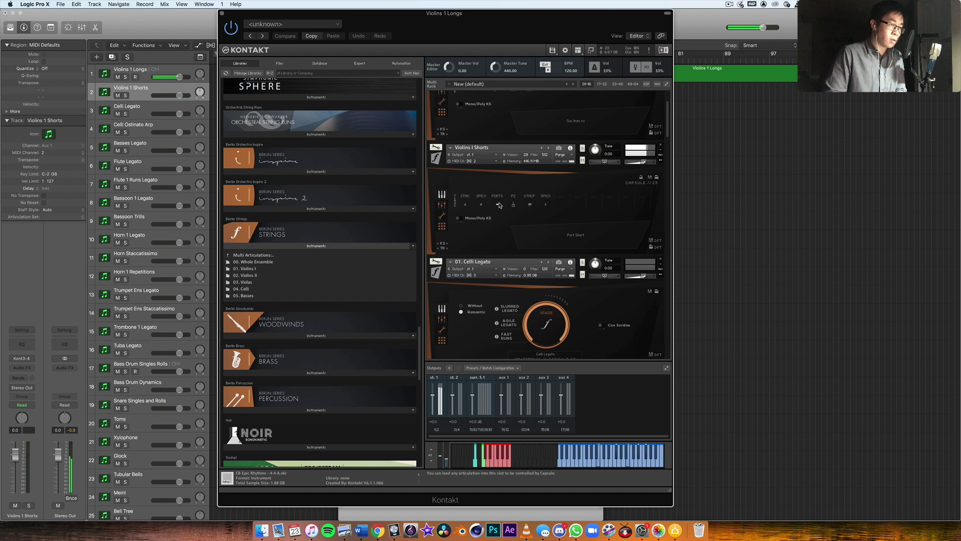
pyautogui.click(514, 205)
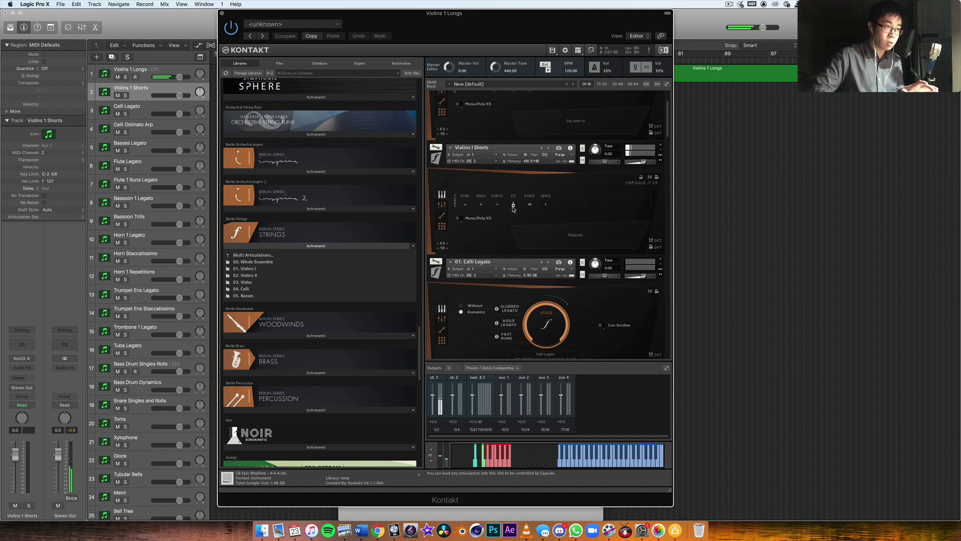
pyautogui.click(530, 205)
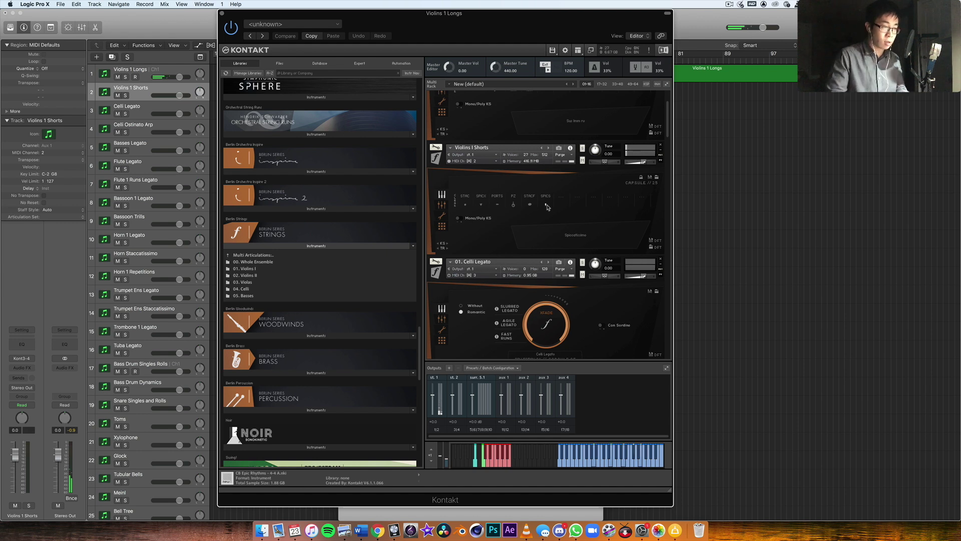
# Select the Spiccatissimo slot in Violins I Shorts and load Spiccato Blurred into the next empty articulation slot
pyautogui.click(547, 206)
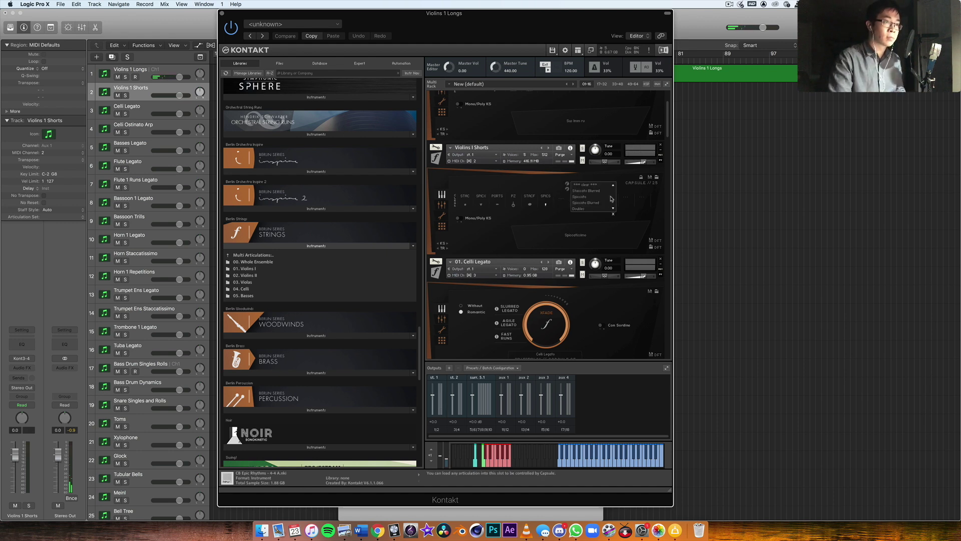
pyautogui.click(590, 203)
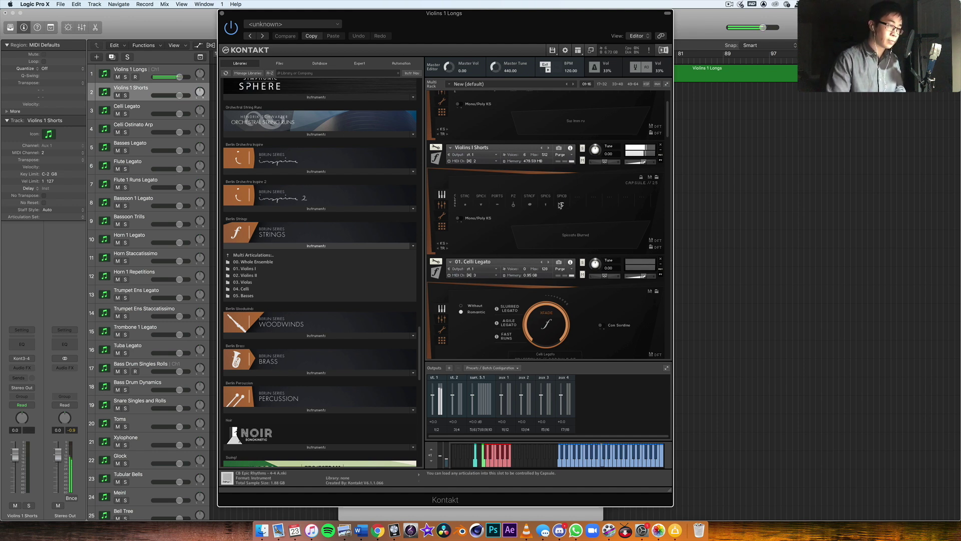
# Load the Close microphone position in the Violins I Shorts mixer and lower its level to about -2.5 dB
pyautogui.click(444, 206)
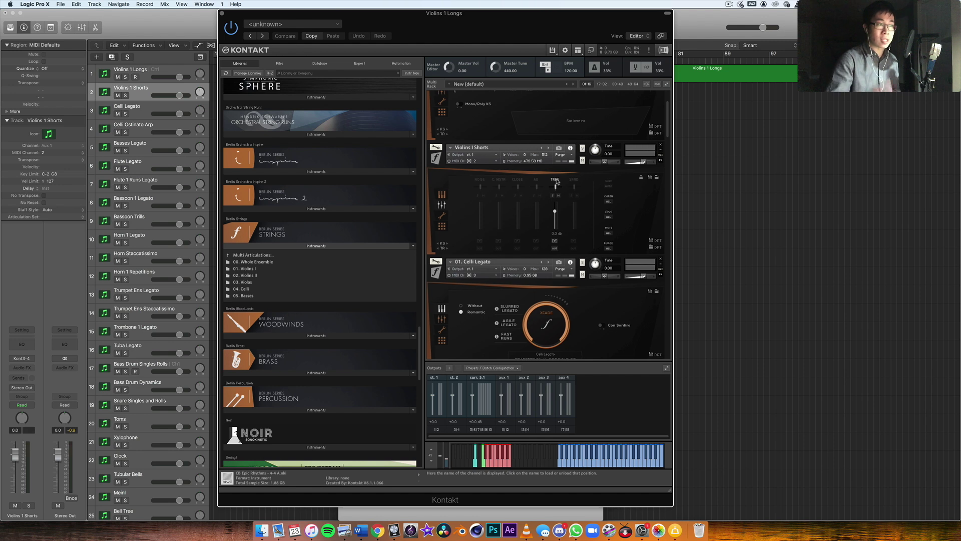
pyautogui.click(518, 185)
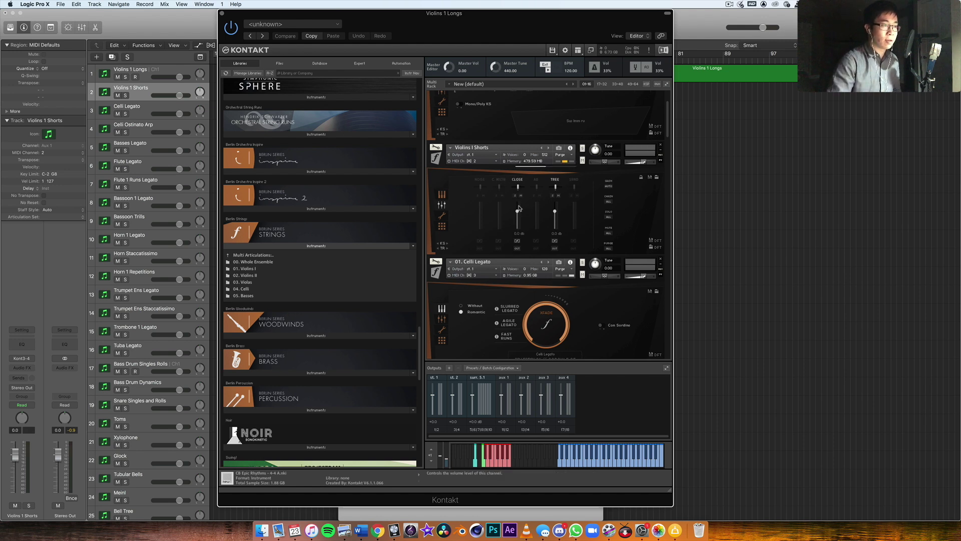
pyautogui.moveTo(518, 215)
pyautogui.mouseDown()
pyautogui.moveTo(518, 228)
pyautogui.moveTo(518, 217)
pyautogui.mouseUp()
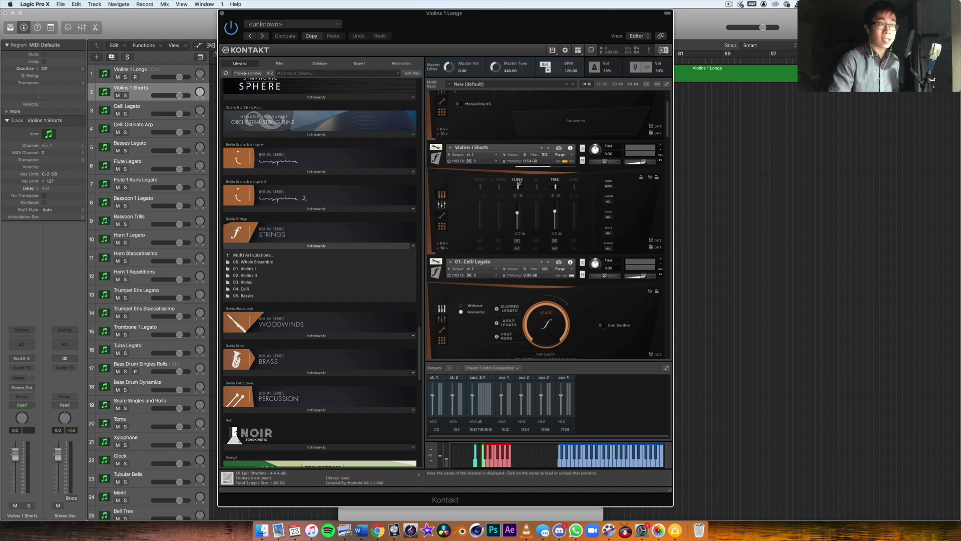
pyautogui.click(515, 196)
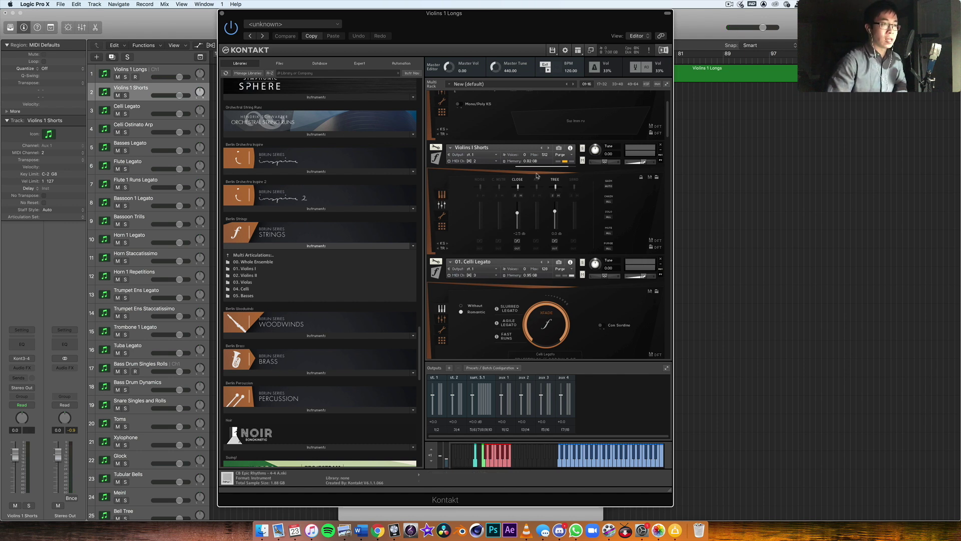
# Return Violins I Shorts to its articulation view and audition the Celli Legato patch on the Celli Legato track
pyautogui.click(444, 198)
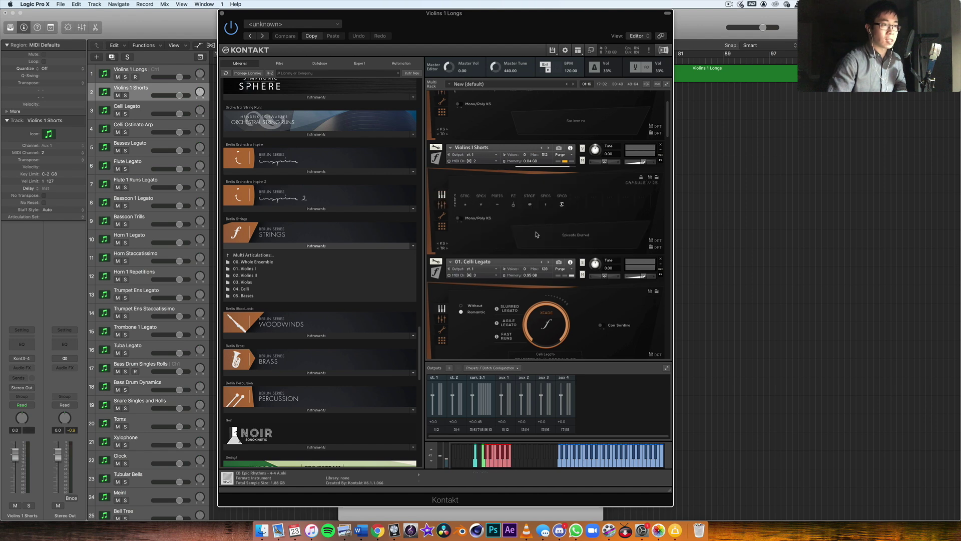
pyautogui.scroll(-5, 535, 232)
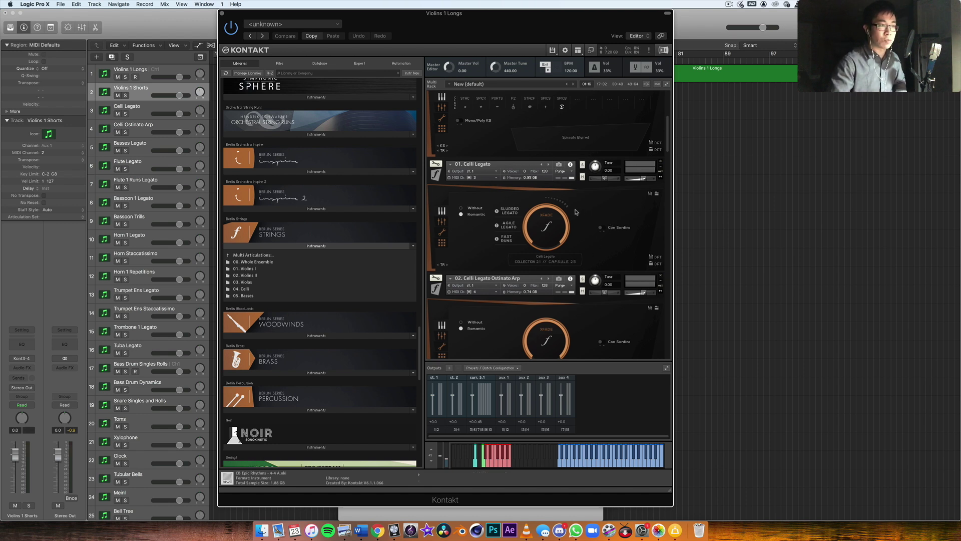
pyautogui.click(159, 111)
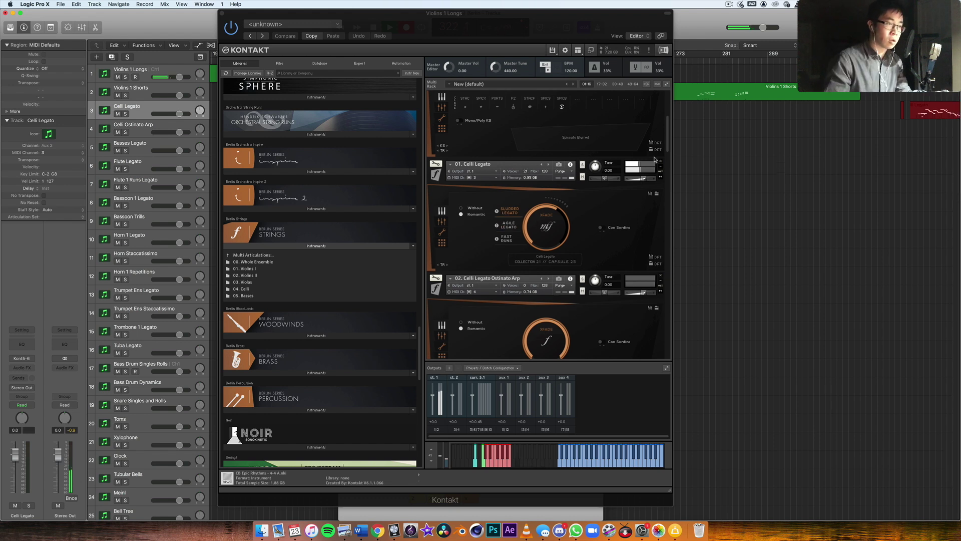
pyautogui.click(579, 171)
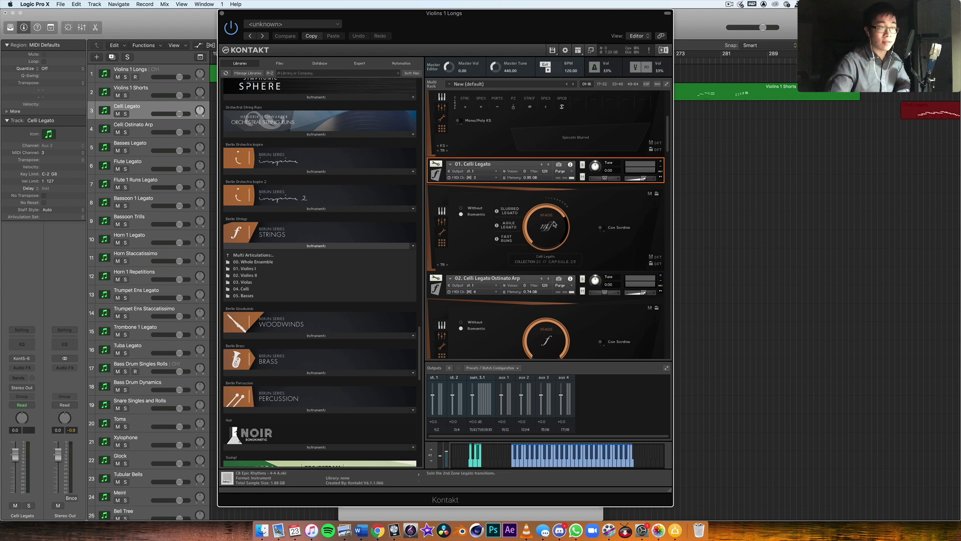
pyautogui.click(602, 228)
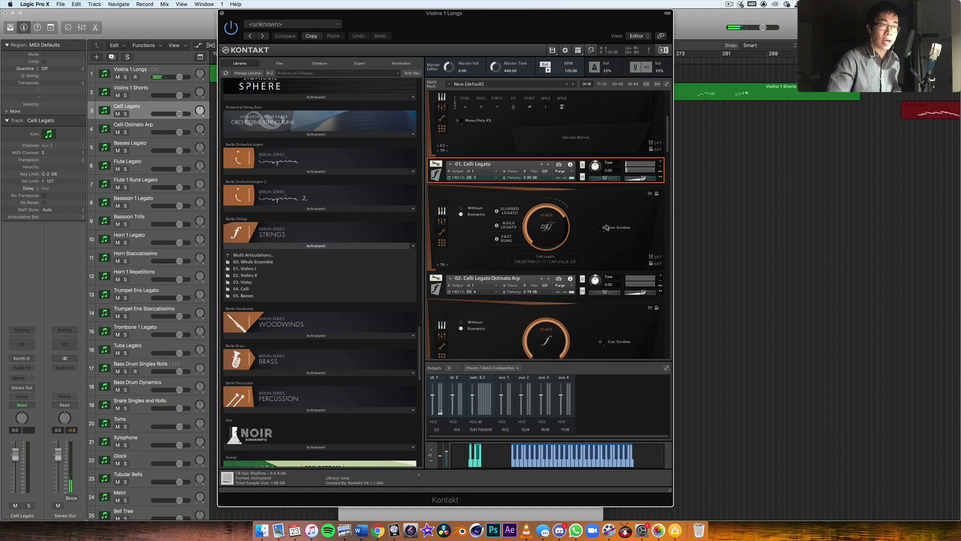
# Switch the Berlin Strings library from Multi to Single Articulations and open the Violins I patch folder
pyautogui.scroll(-5, 616, 222)
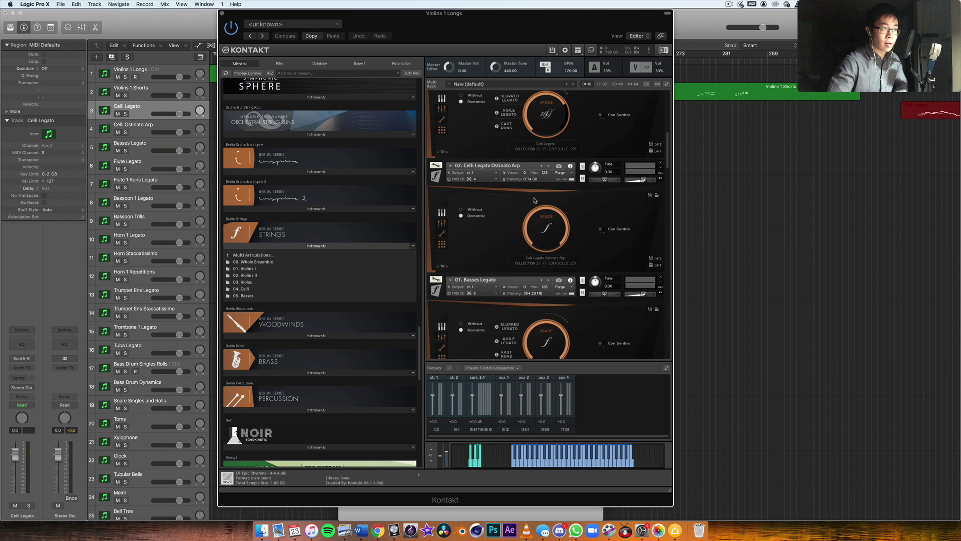
pyautogui.doubleClick(255, 271)
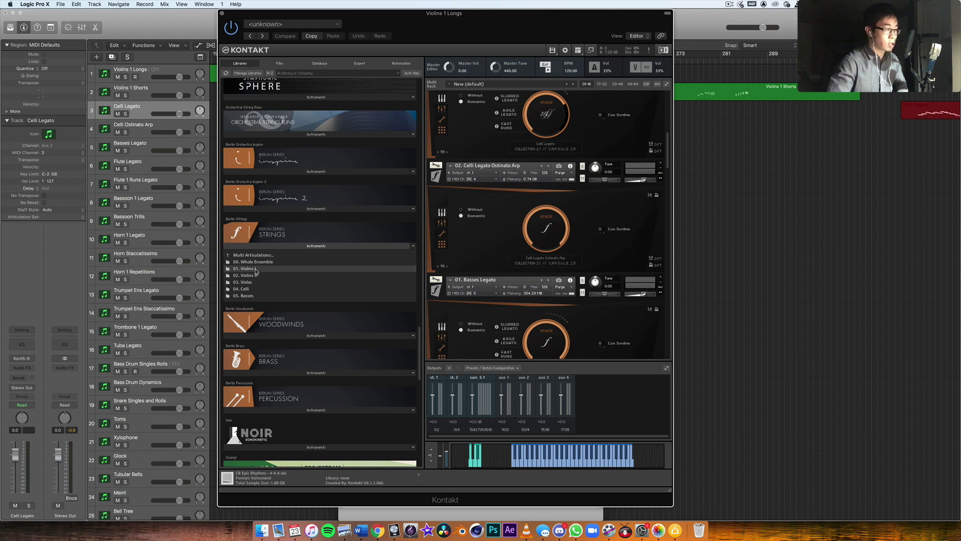
pyautogui.click(250, 255)
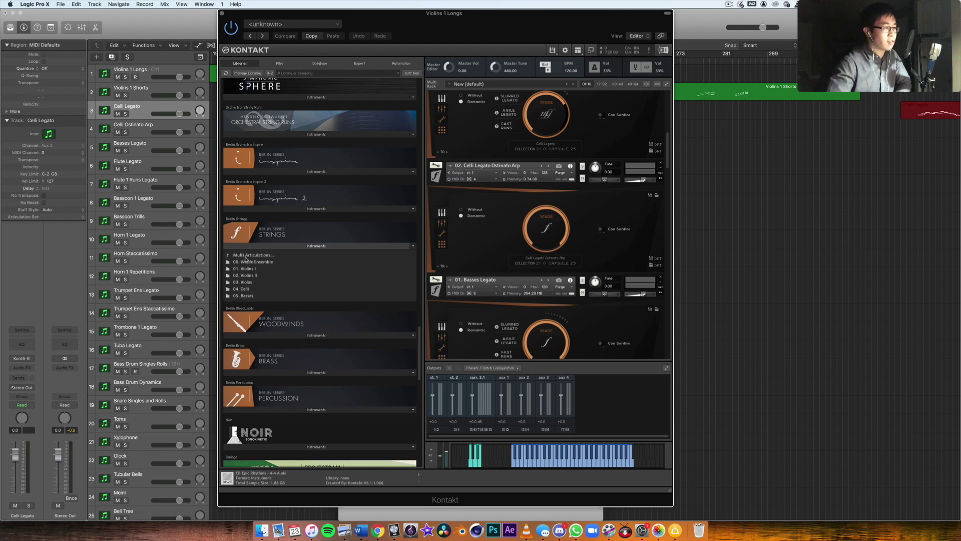
pyautogui.click(250, 255)
pyautogui.doubleClick(259, 271)
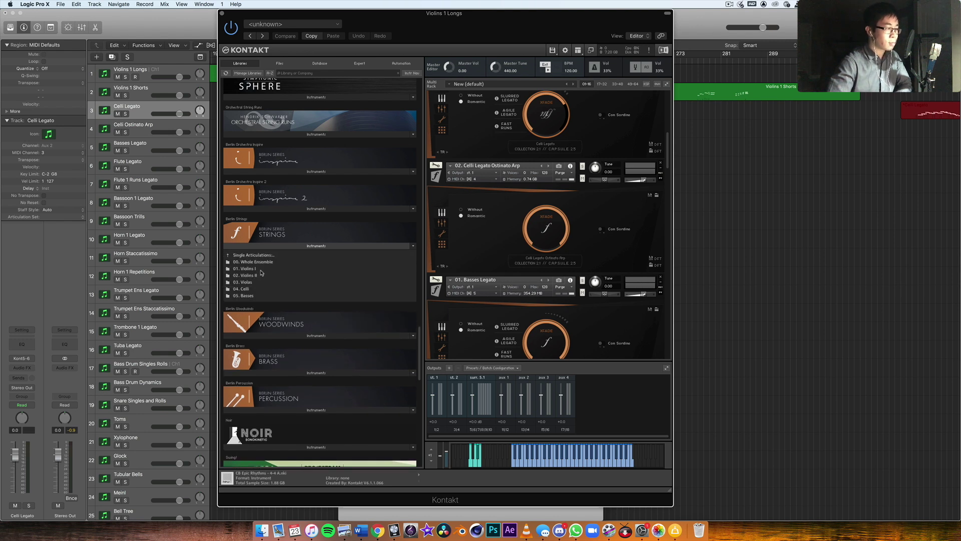
pyautogui.doubleClick(260, 273)
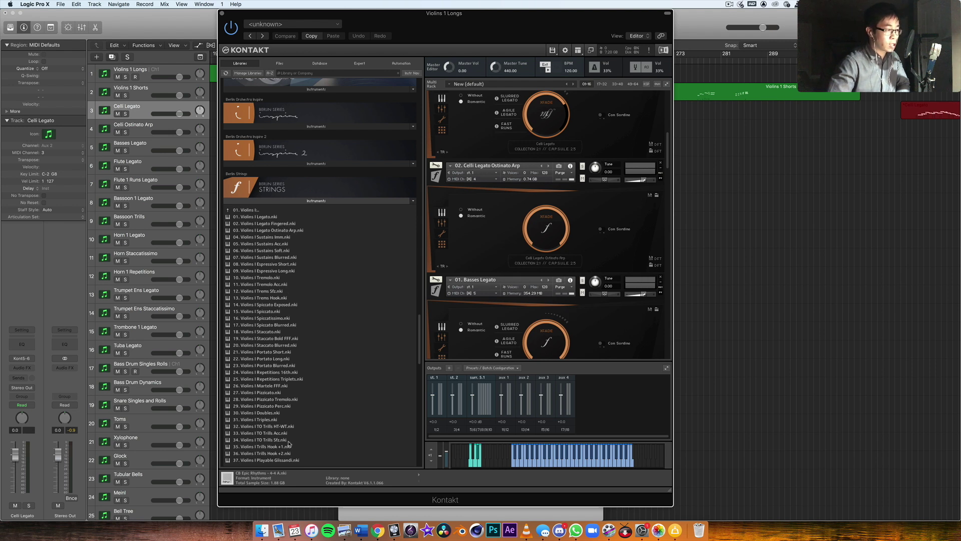
# Examine the single-articulation patch lists in the Violas and Celli folders of Berlin Strings
pyautogui.click(245, 210)
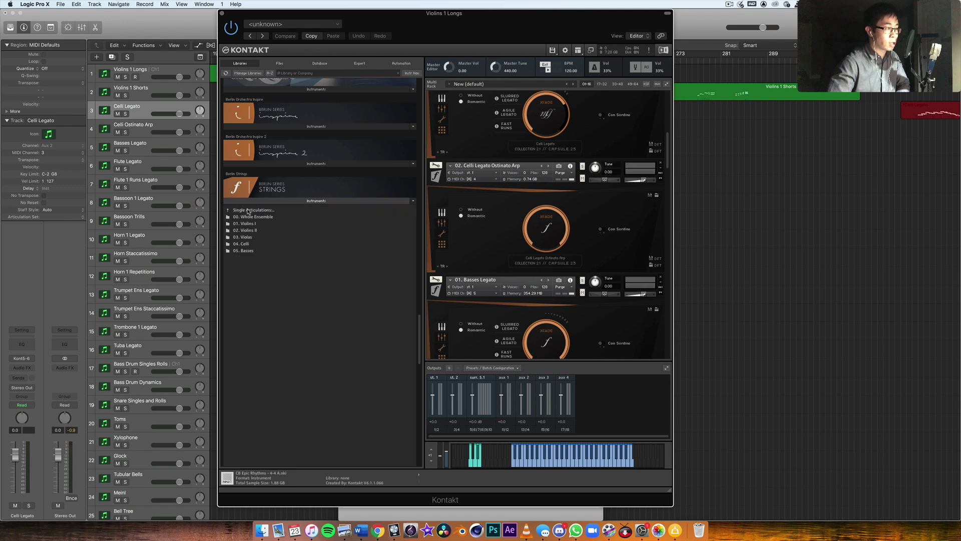
pyautogui.click(254, 237)
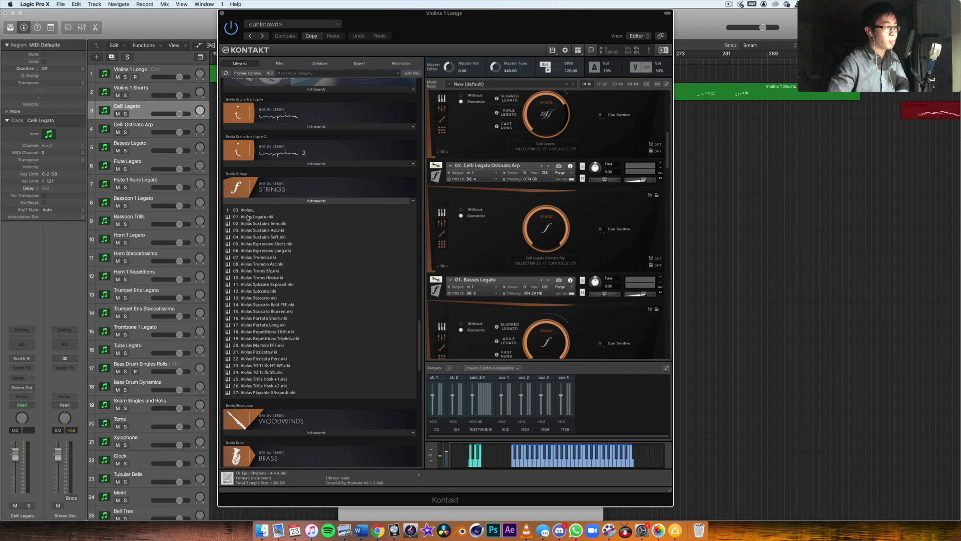
pyautogui.click(262, 211)
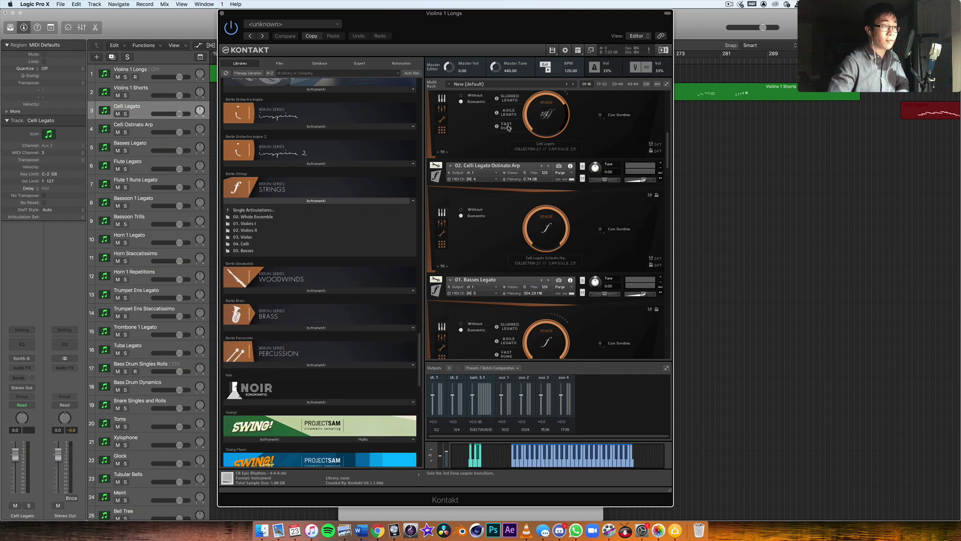
pyautogui.click(244, 245)
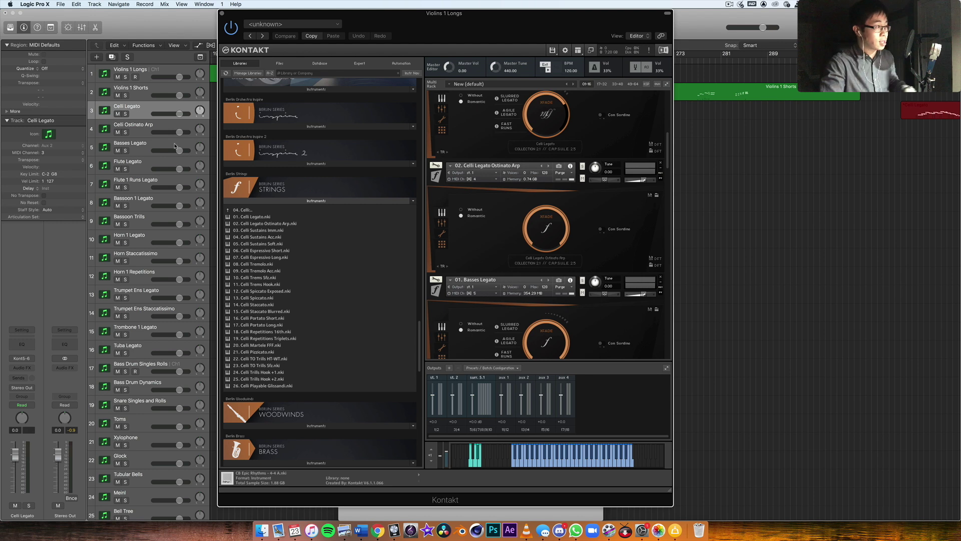
# Audition the Celli Legato Ostinato Arp and Basses Legato patches on their own tracks
pyautogui.click(158, 127)
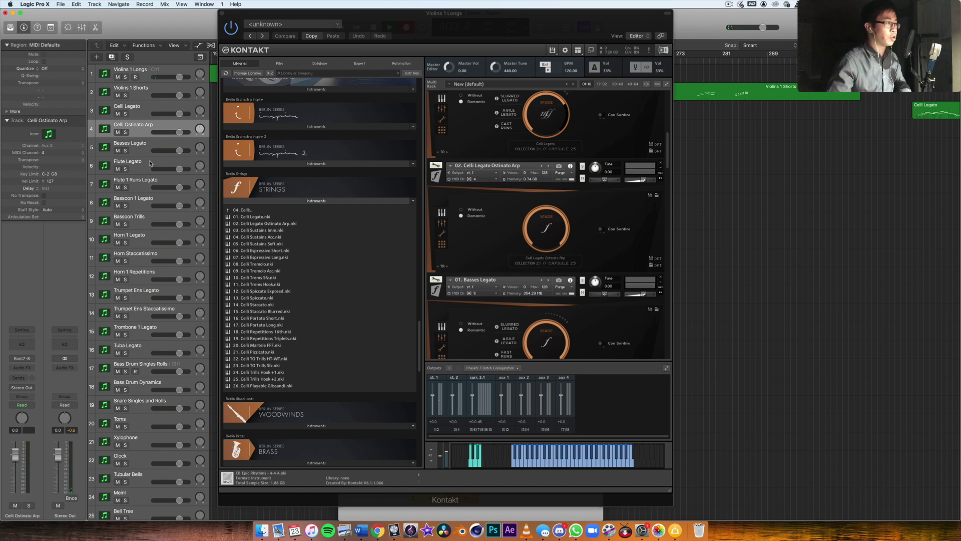
pyautogui.click(139, 150)
pyautogui.click(502, 239)
pyautogui.scroll(-1, 501, 239)
pyautogui.scroll(-5, 501, 239)
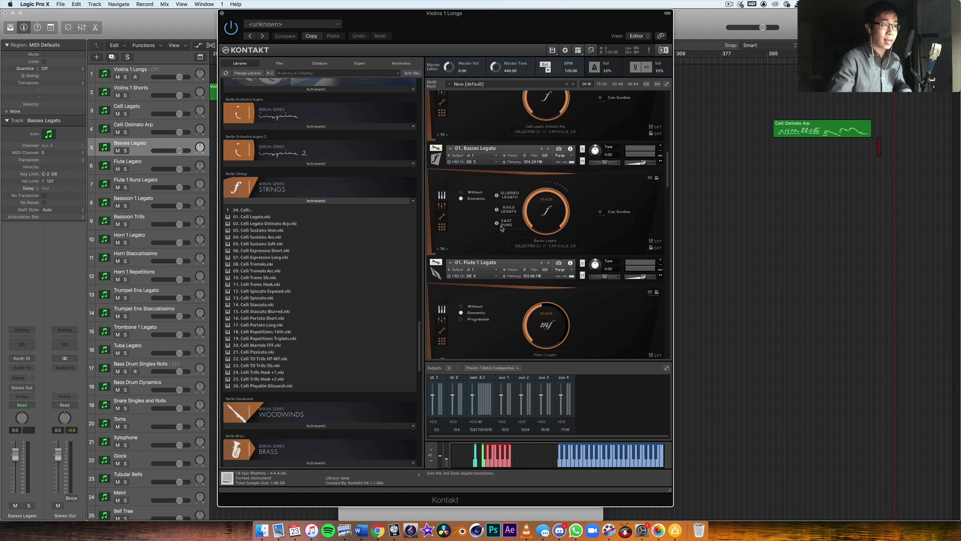
# Leave the Celli folder, collapse the Berlin Strings instruments and expand the Berlin Woodwinds single-articulation instruments
pyautogui.doubleClick(354, 212)
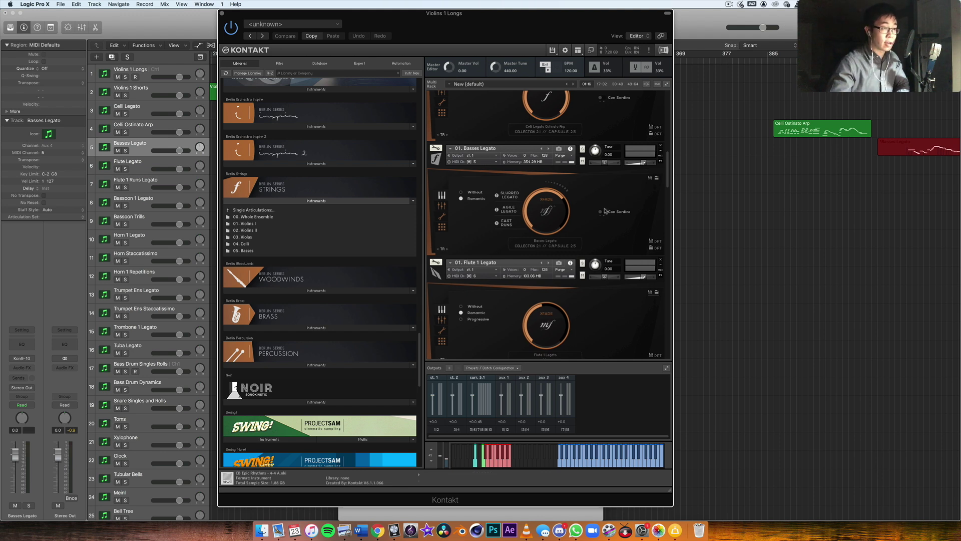
pyautogui.scroll(-1, 605, 211)
pyautogui.scroll(-4, 605, 210)
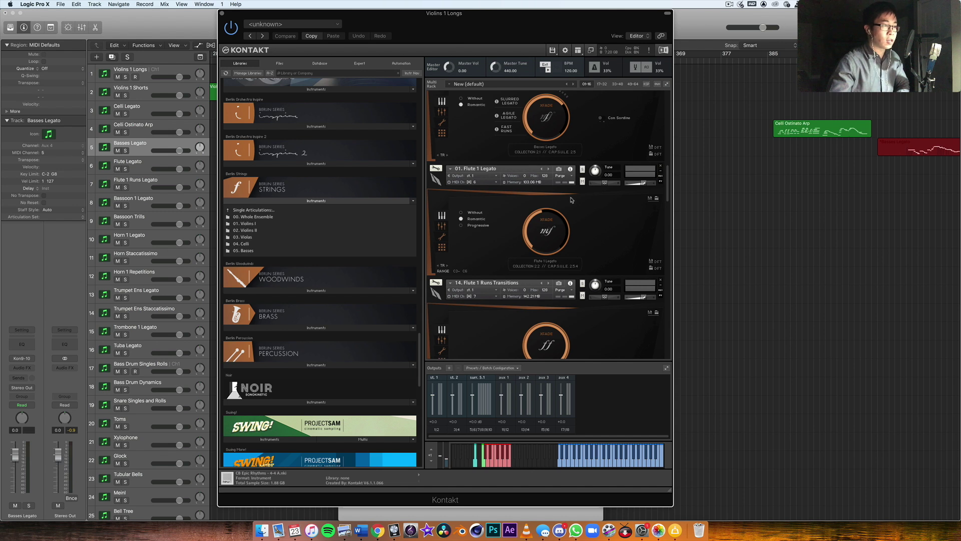
pyautogui.scroll(-3, 389, 246)
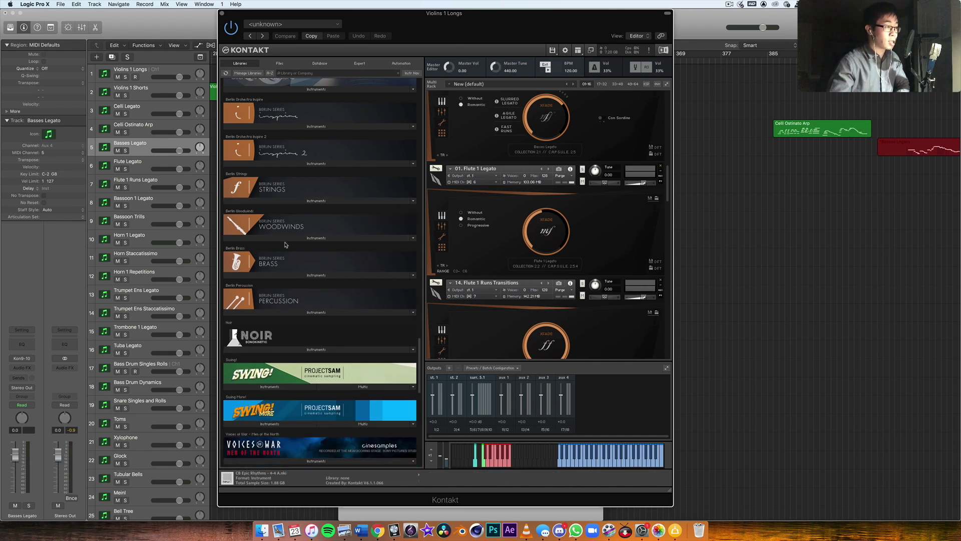
pyautogui.click(389, 240)
pyautogui.scroll(-1, 519, 240)
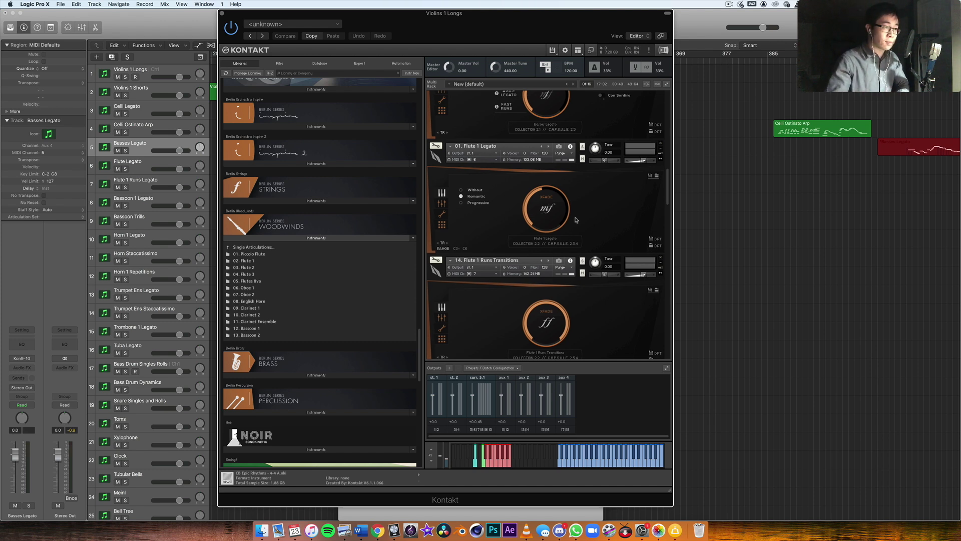
# Select the Flute 1 Legato patch and the Flute Legato track, and audition the flute's legato sound
pyautogui.click(579, 154)
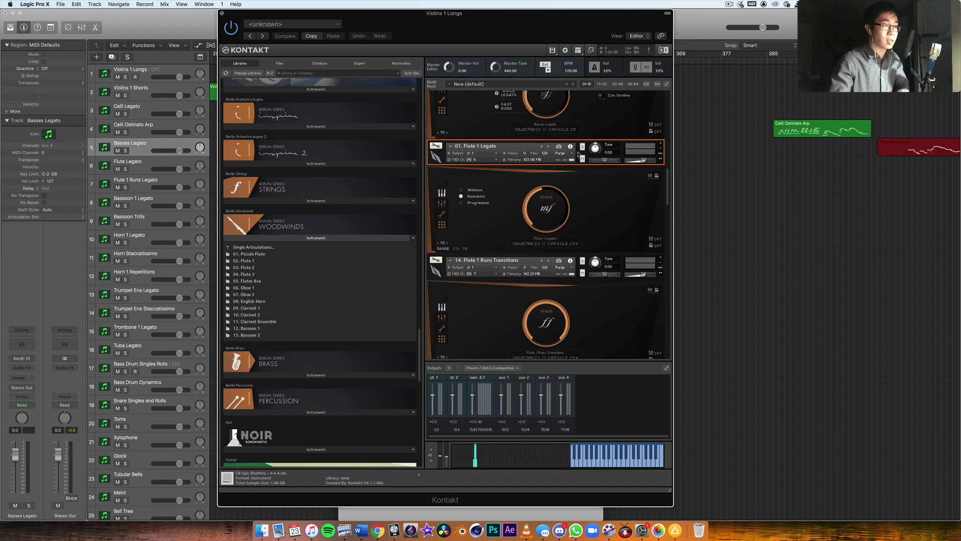
pyautogui.click(131, 166)
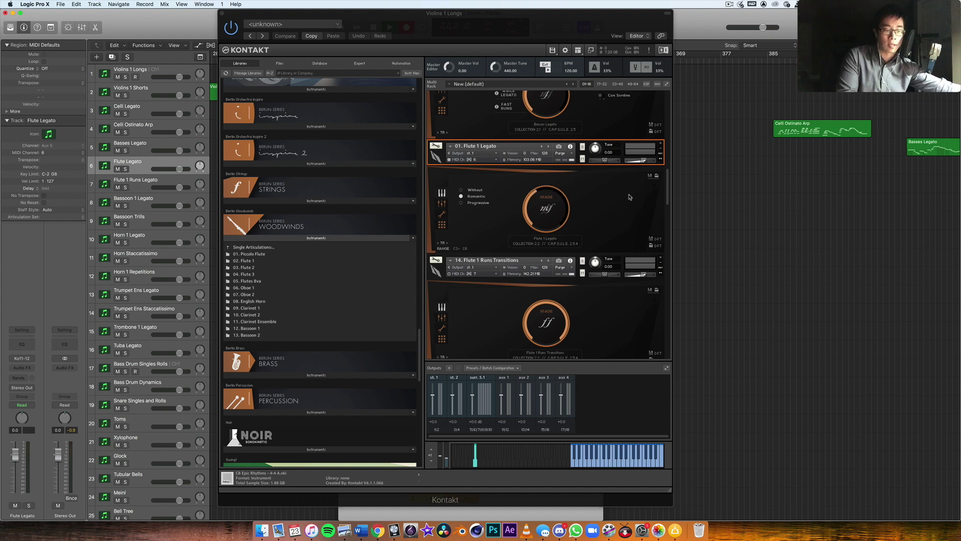
pyautogui.press('space')
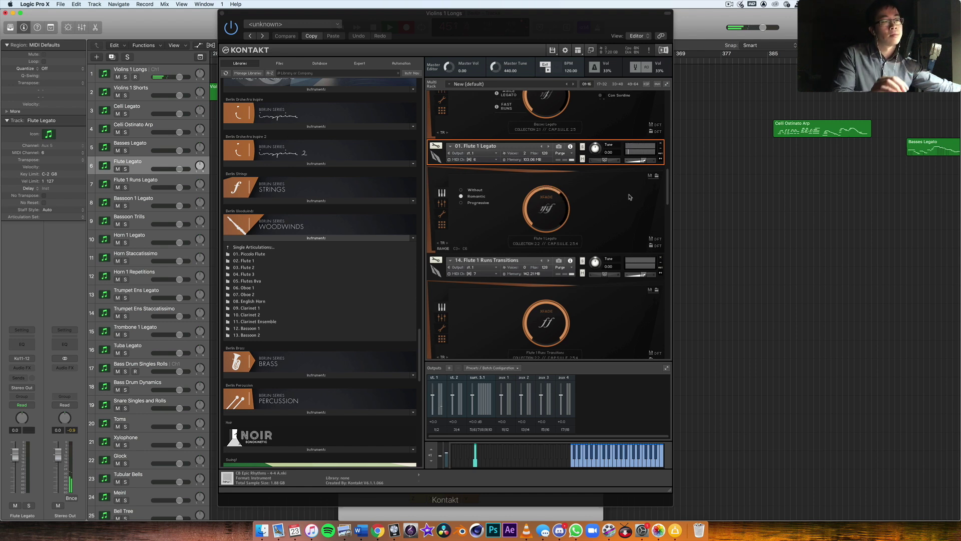
# Select the Flute 1 Runs Legato track and audition the Flute 1 Runs Transitions patch
pyautogui.click(139, 183)
pyautogui.scroll(-4, 581, 210)
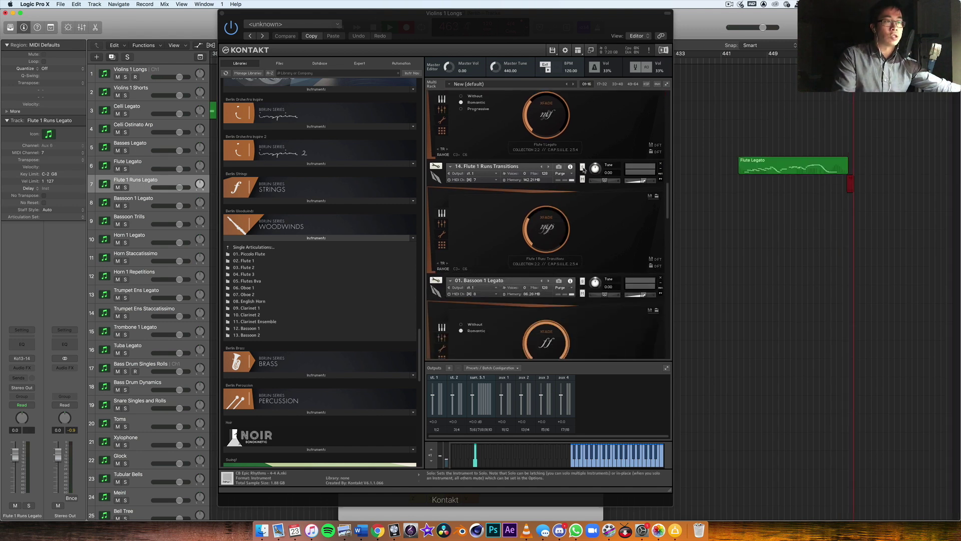
pyautogui.scroll(-1, 595, 228)
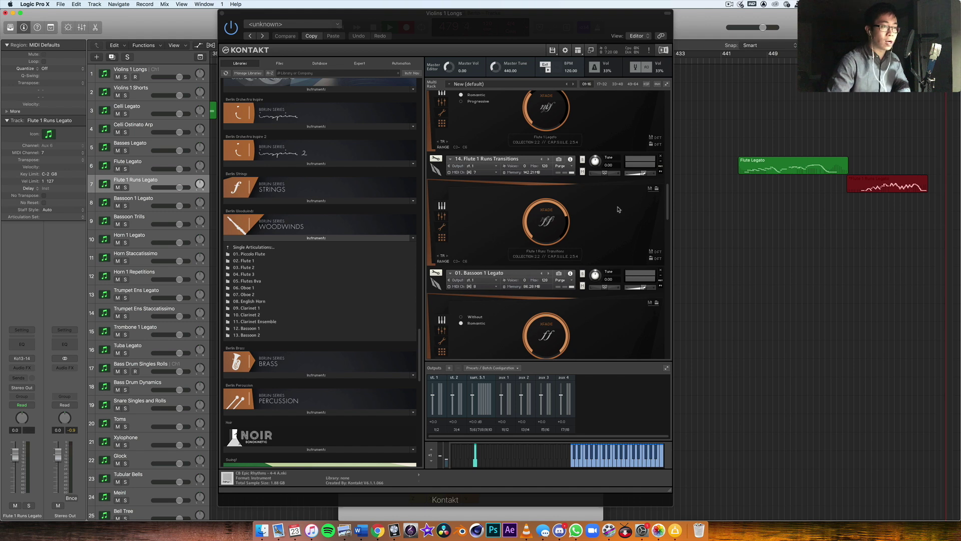
pyautogui.scroll(1, 547, 129)
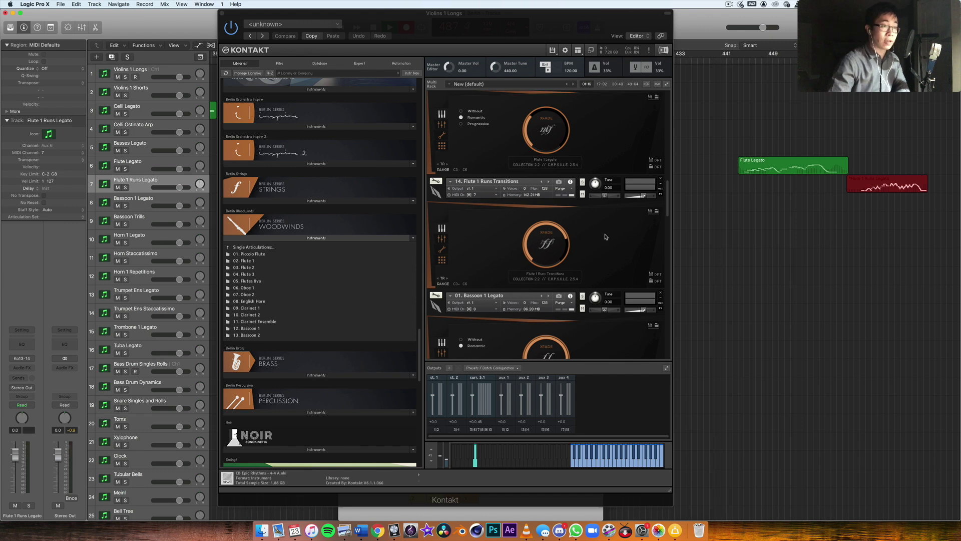
# Select the Bassoon 1 Legato track and audition its legato patch in the rack
pyautogui.scroll(-3, 606, 237)
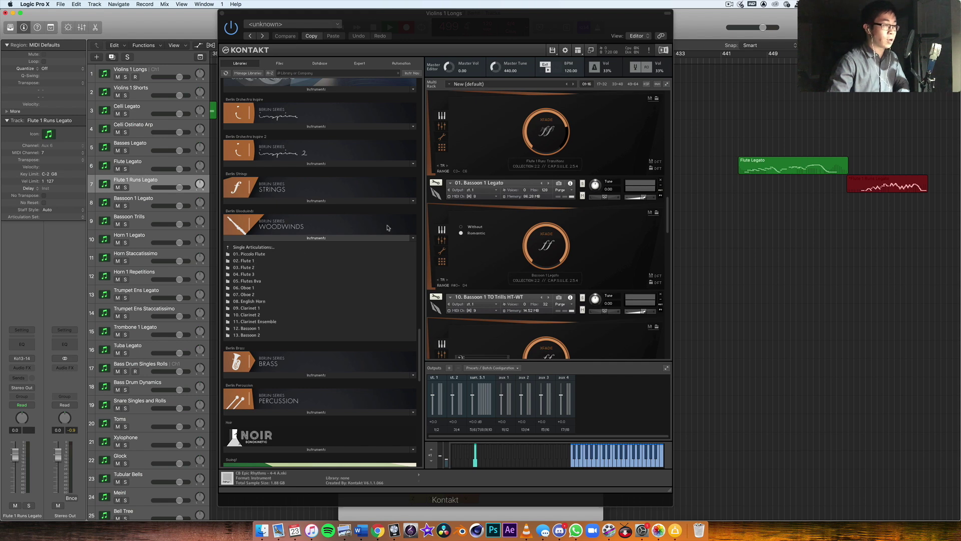
pyautogui.scroll(-1, 536, 222)
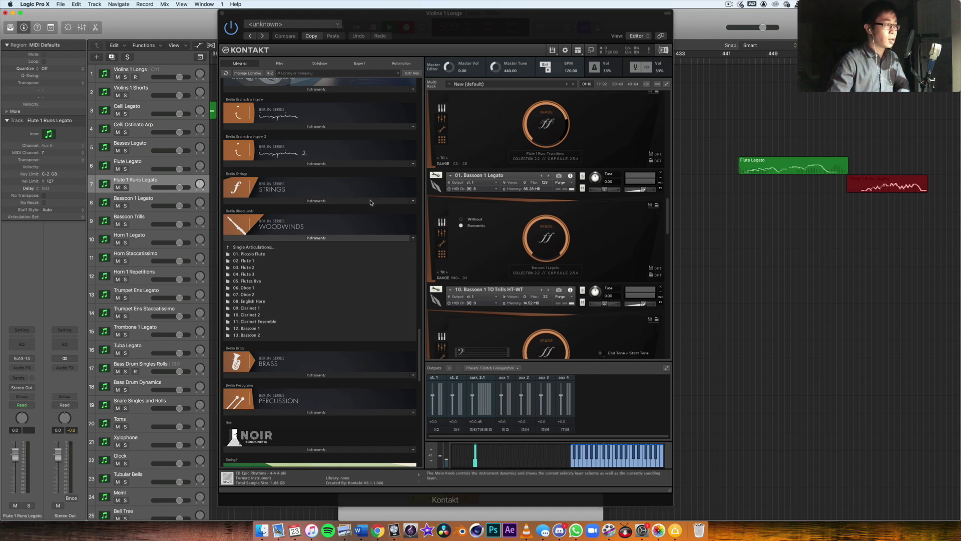
pyautogui.click(151, 203)
pyautogui.scroll(-10, 238, 196)
pyautogui.scroll(5, 239, 197)
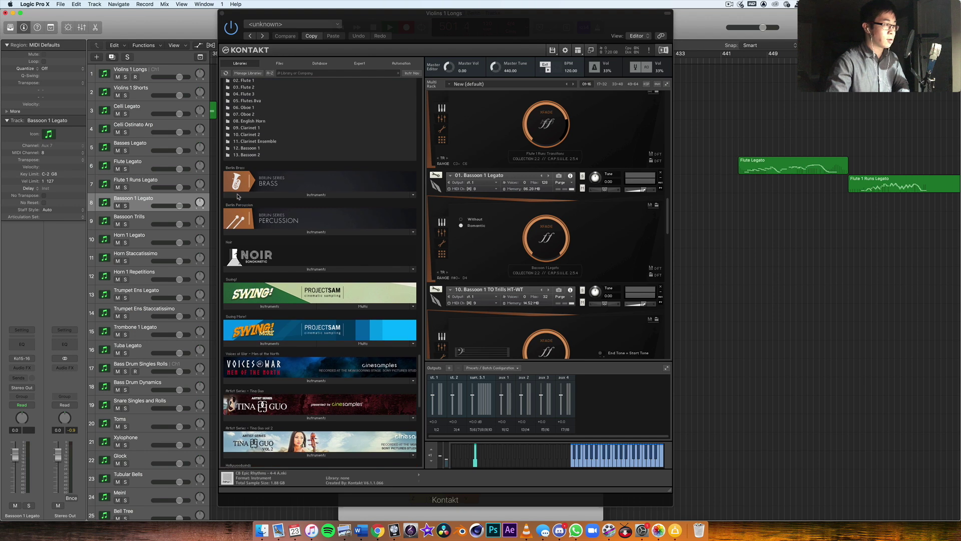
pyautogui.scroll(5, 238, 196)
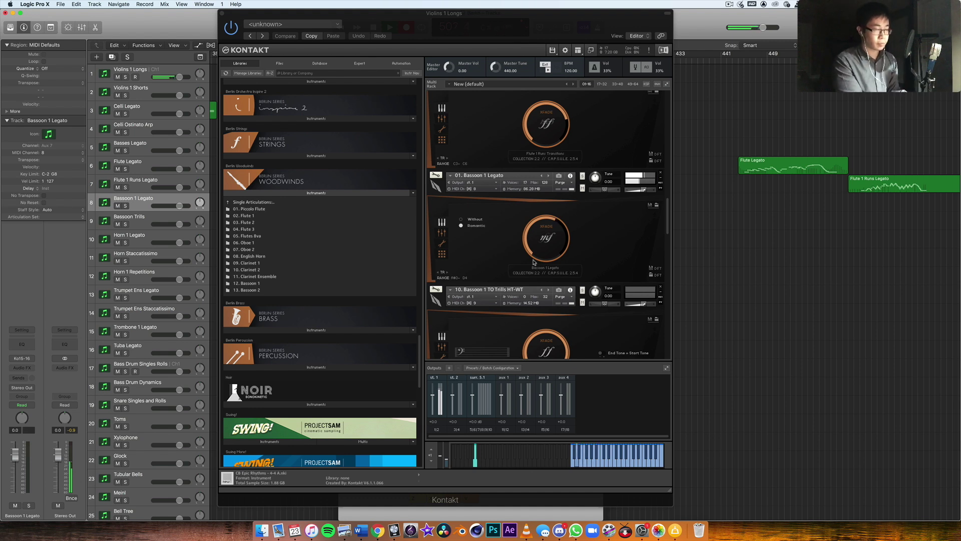
pyautogui.click(574, 179)
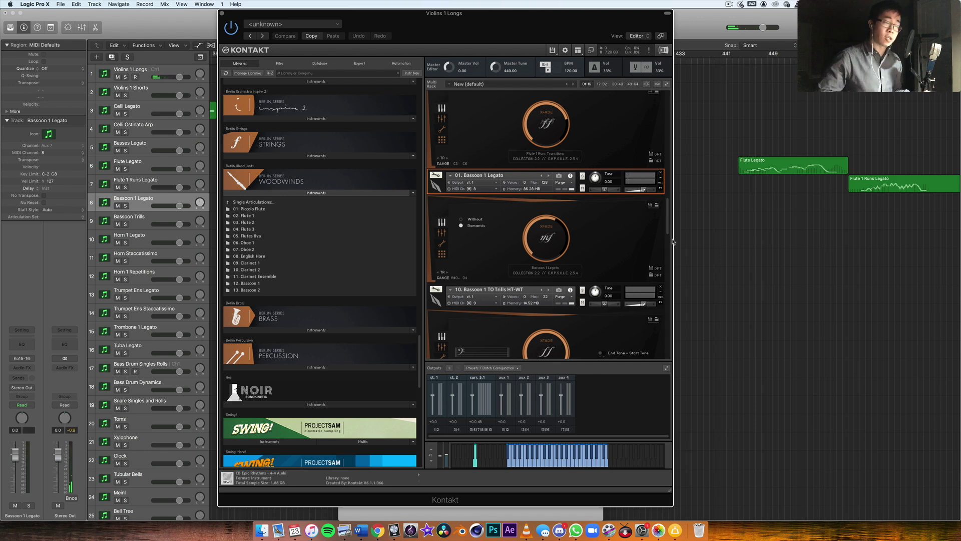
# Select the Bassoon Trills track and its Bassoon 1 TO Trills HT-WT patch, and audition the trills
pyautogui.scroll(-3, 648, 230)
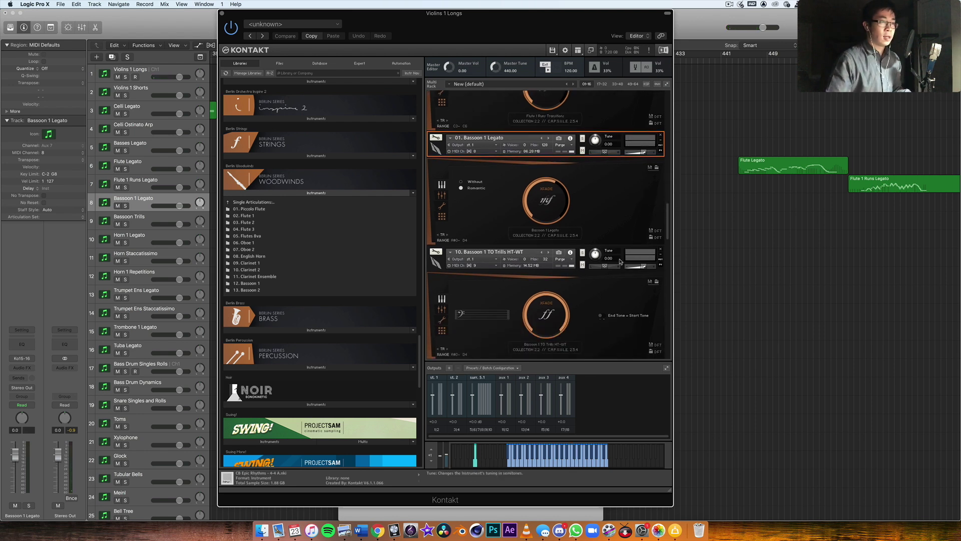
pyautogui.scroll(-1, 603, 226)
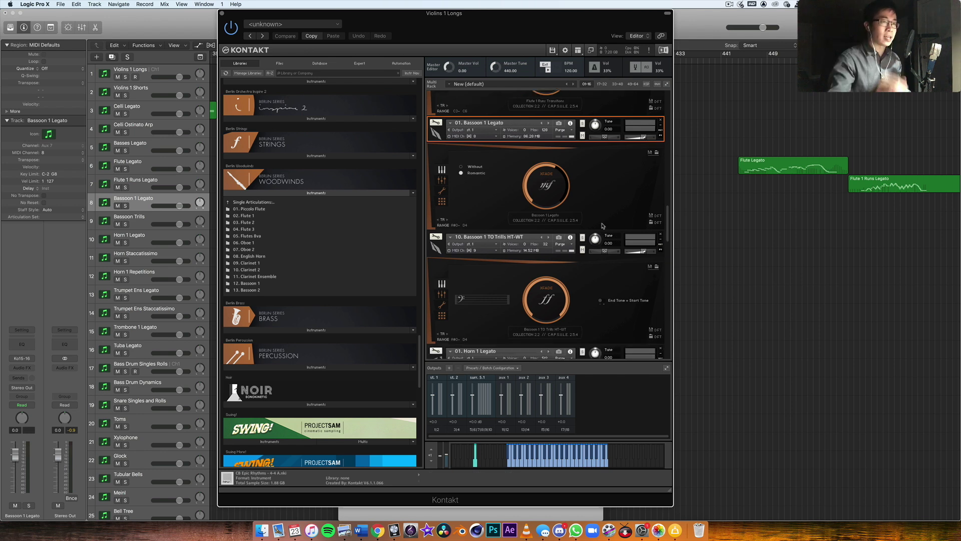
pyautogui.scroll(-5, 603, 226)
pyautogui.scroll(-1, 598, 234)
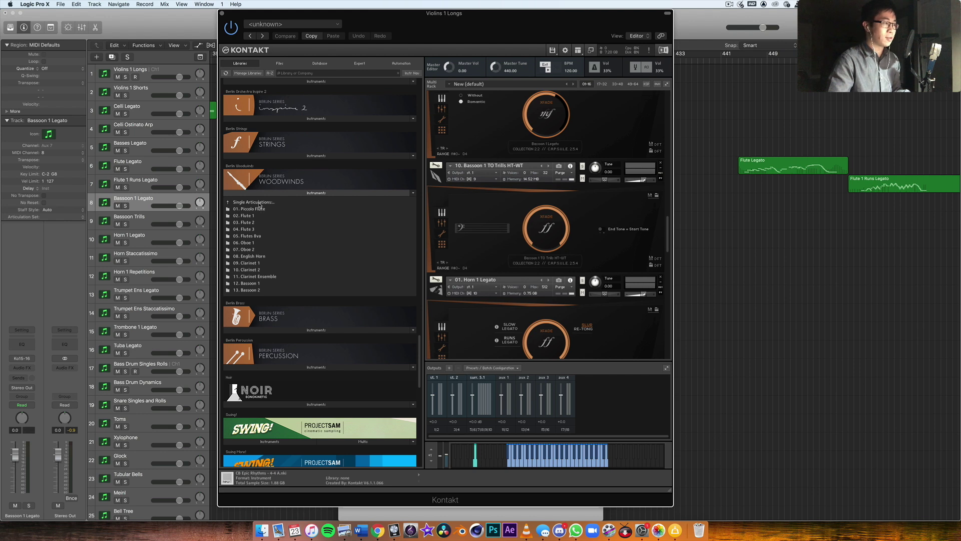
pyautogui.click(151, 223)
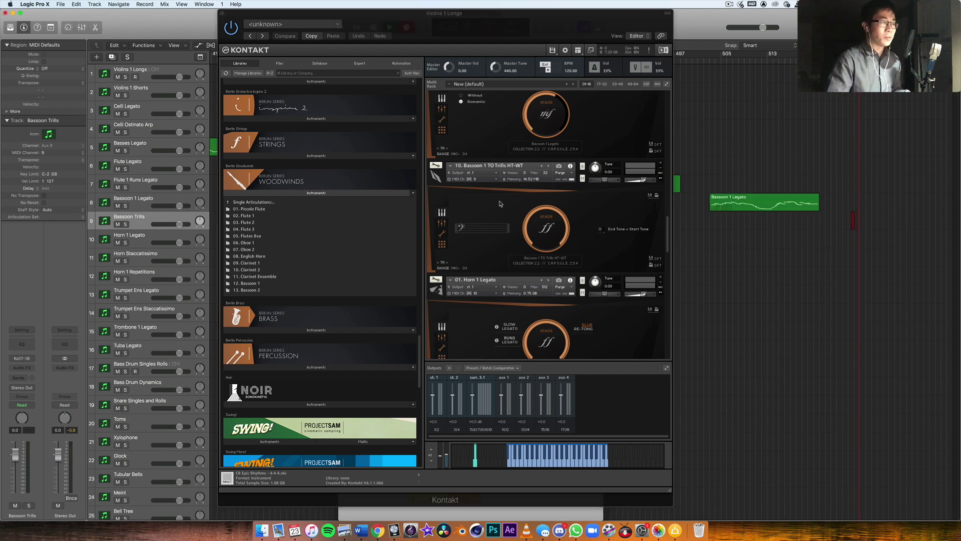
pyautogui.click(580, 176)
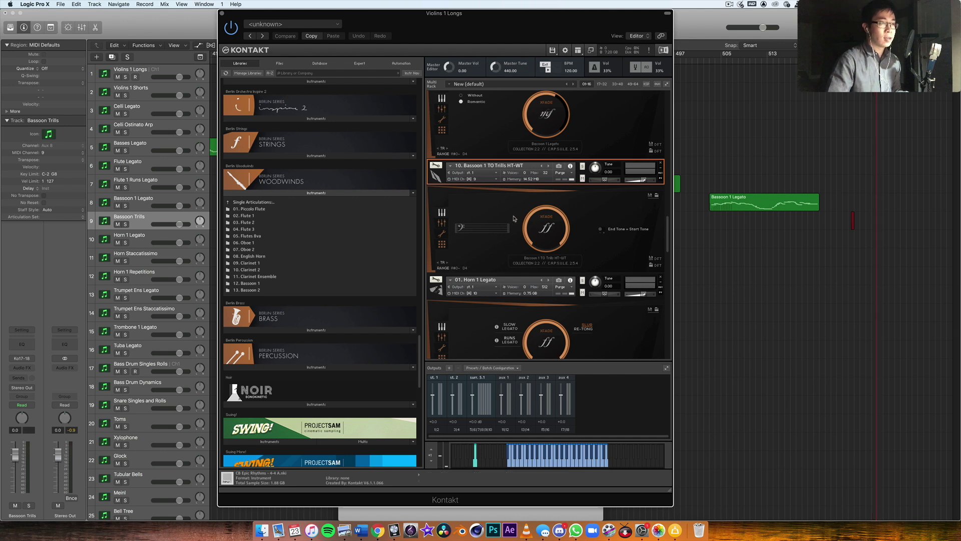
pyautogui.click(261, 222)
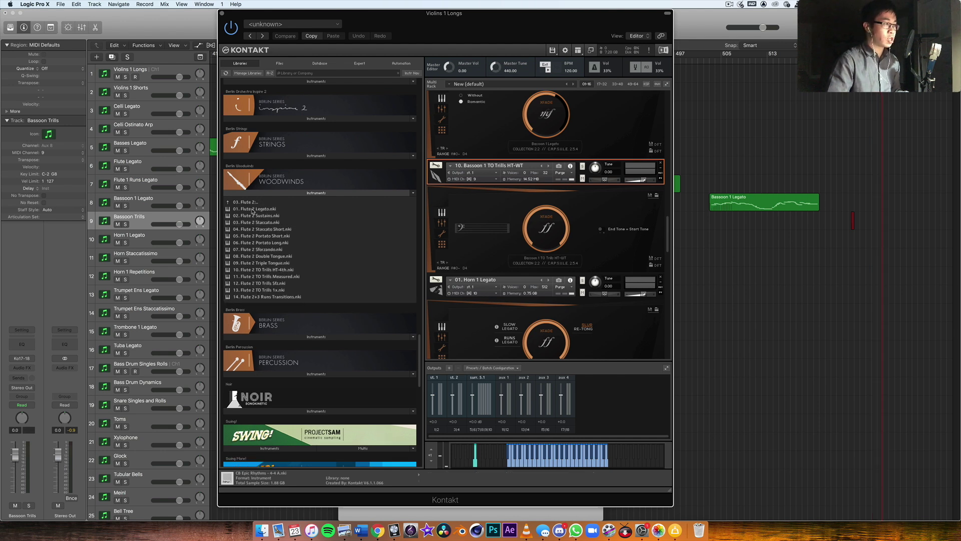
pyautogui.click(250, 202)
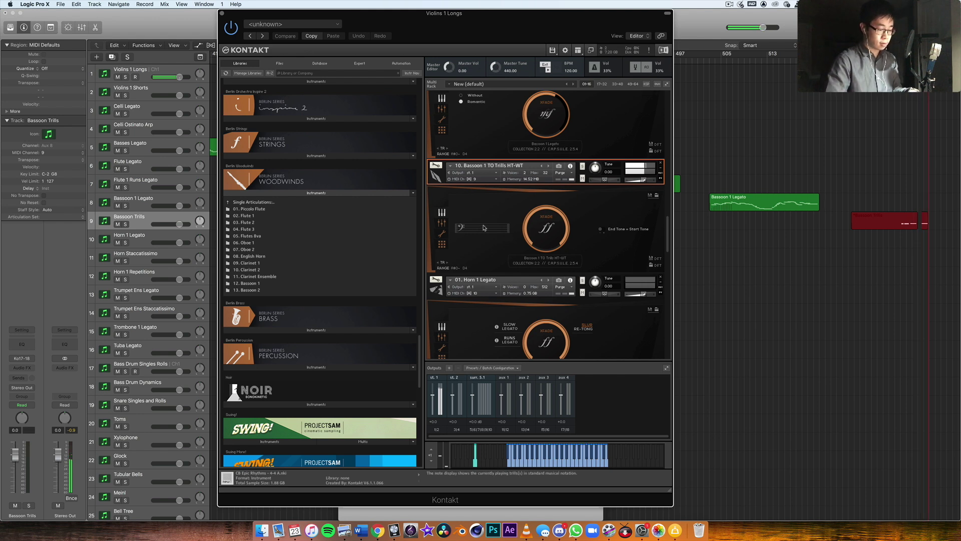
# Replace the Bassoon 1 trills patch in the rack with Flute 1 TO Trills HT-4th from the Flute 1 folder
pyautogui.doubleClick(245, 216)
pyautogui.click(258, 270)
pyautogui.moveTo(545, 207); pyautogui.dragTo(506, 169)
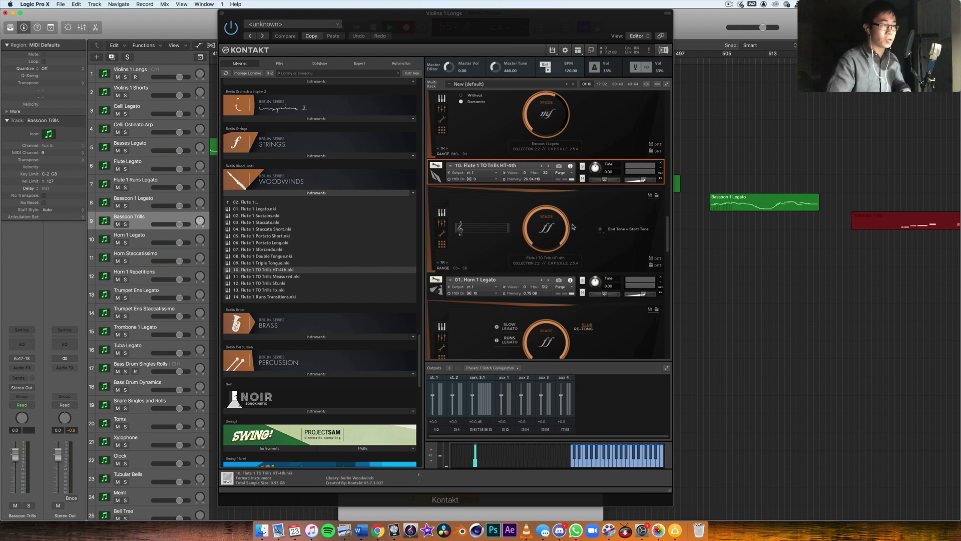
# Replace the Flute 1 trills patch with Oboe 1 TO Trills HT-5th from the Oboe 1 folder and audition it
pyautogui.scroll(-1, 261, 180)
pyautogui.click(243, 179)
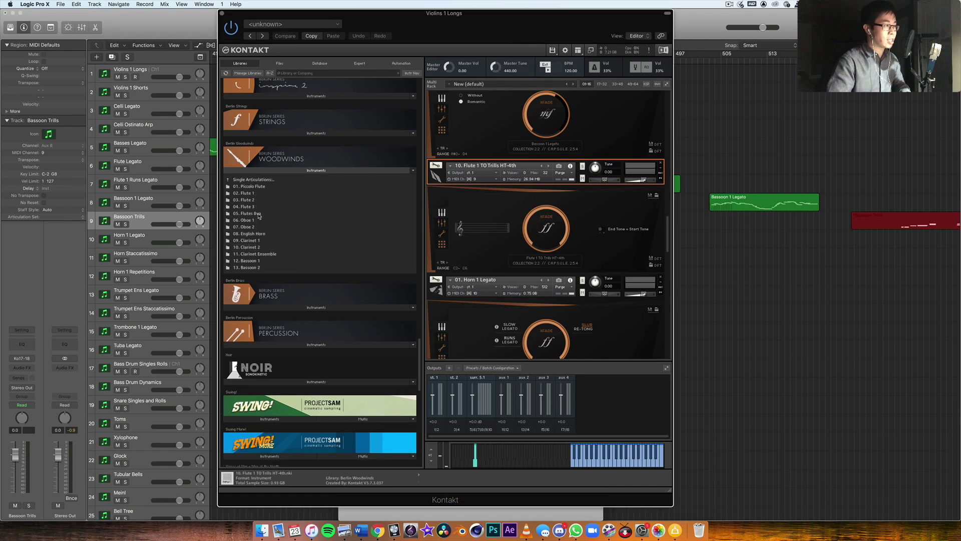
pyautogui.click(251, 221)
pyautogui.moveTo(283, 249); pyautogui.dragTo(523, 226)
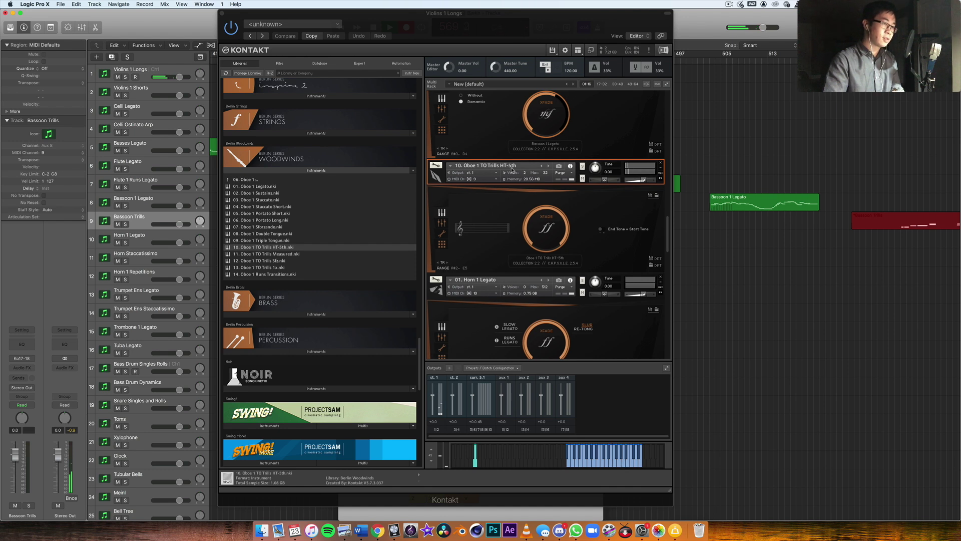
pyautogui.click(585, 229)
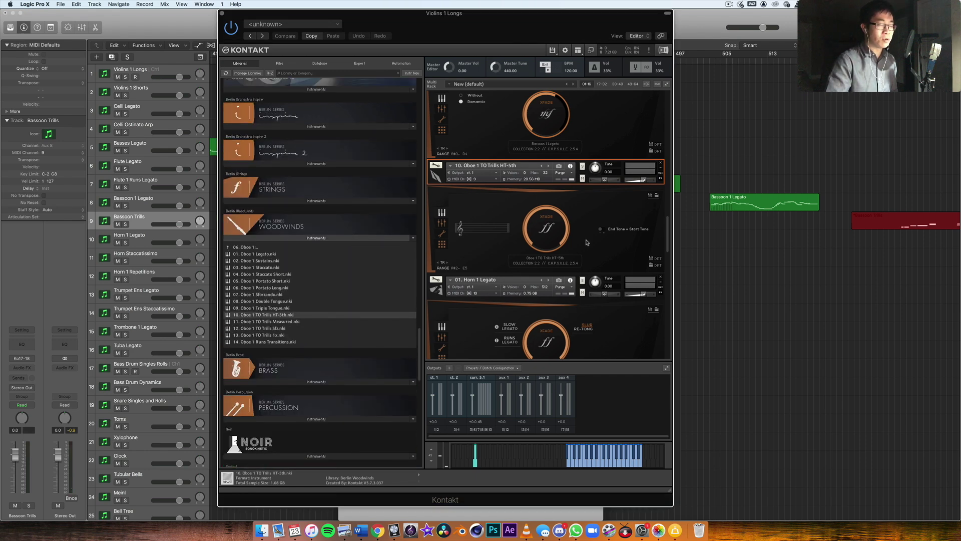
# Collapse the Berlin Woodwinds instruments and list the single-articulation instrument folders of Berlin Brass
pyautogui.scroll(-3, 586, 236)
pyautogui.scroll(-3, 587, 243)
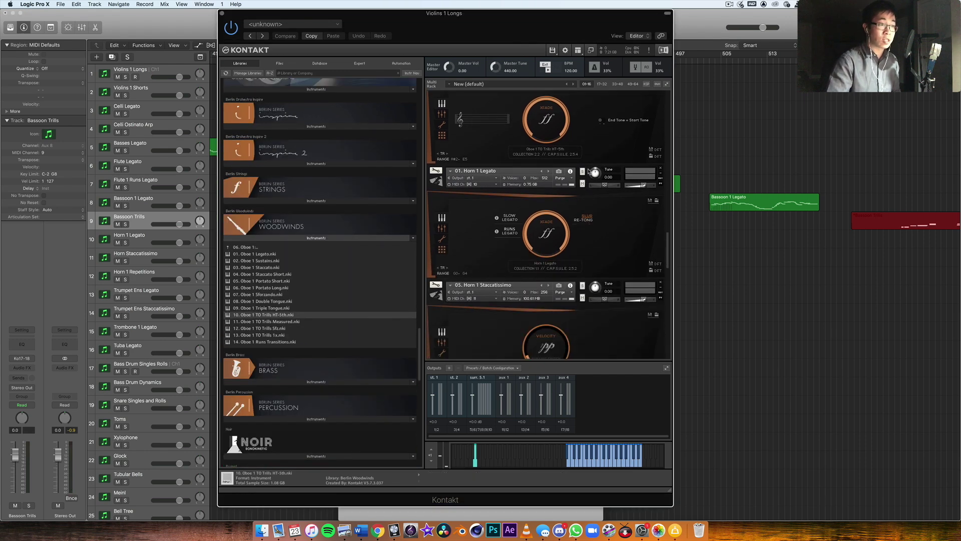
pyautogui.click(293, 238)
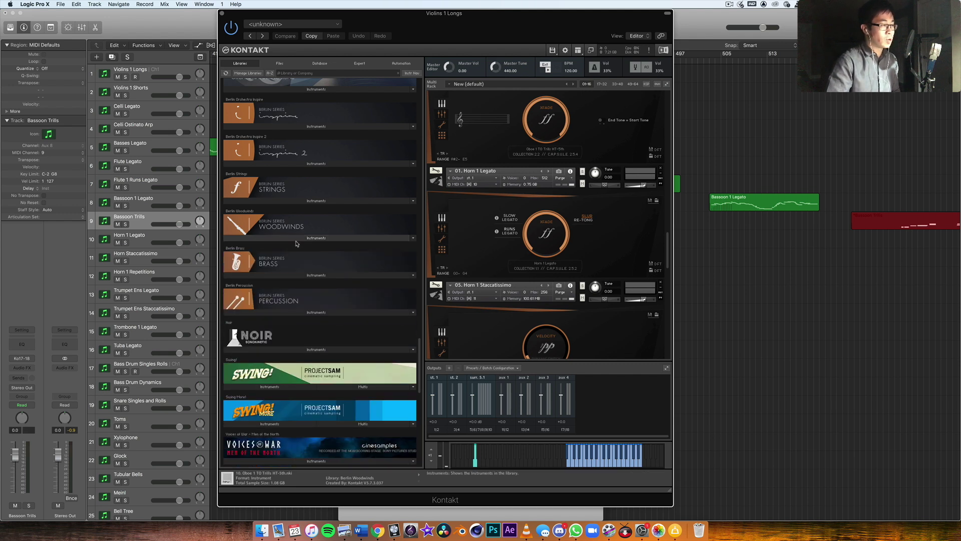
pyautogui.scroll(2, 333, 239)
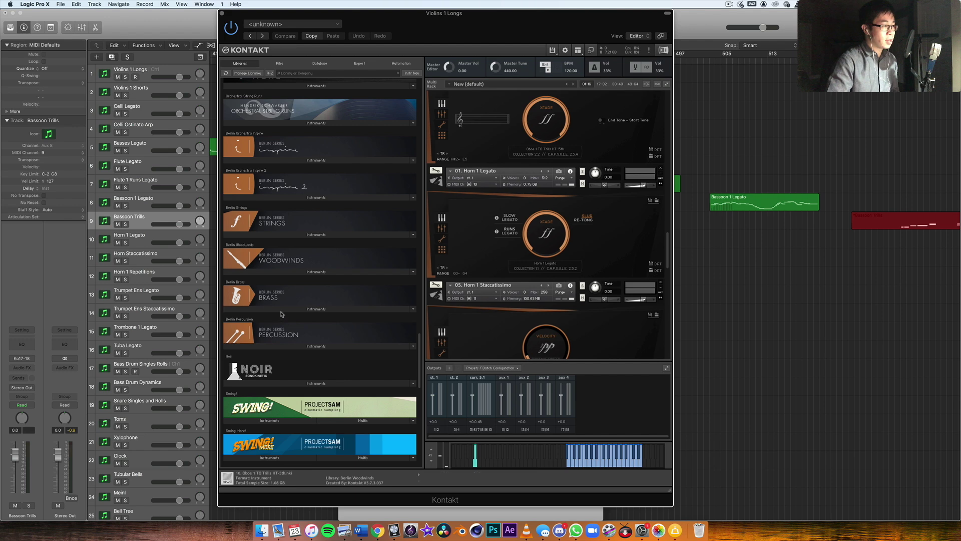
pyautogui.click(280, 311)
pyautogui.scroll(-5, 242, 231)
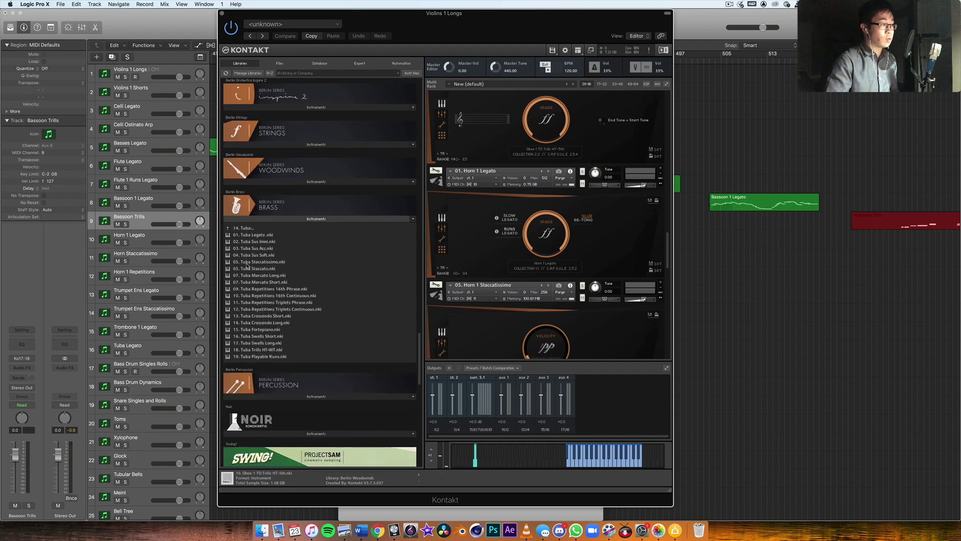
pyautogui.click(243, 229)
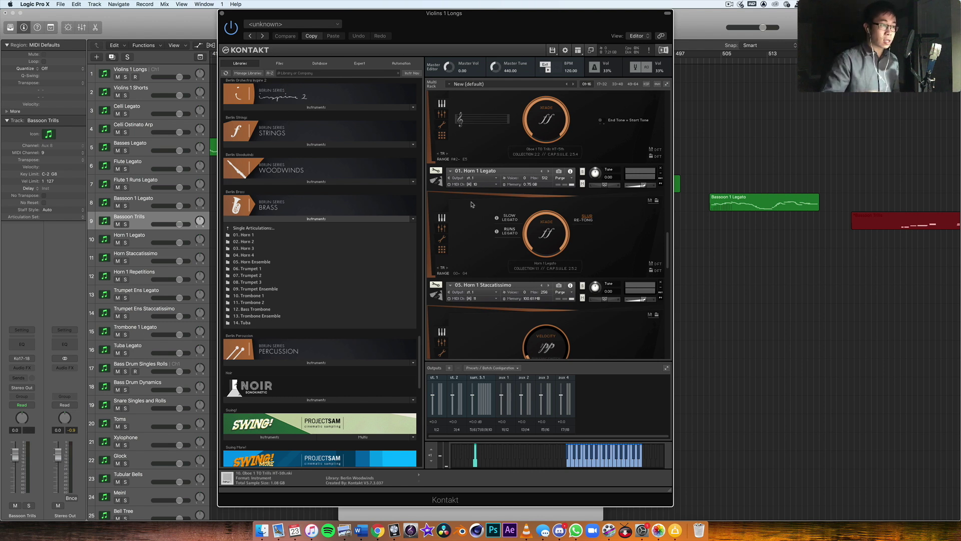
# Select the Horn 1 Legato and Horn Staccatissimo tracks in turn and audition each one's patch
pyautogui.click(138, 239)
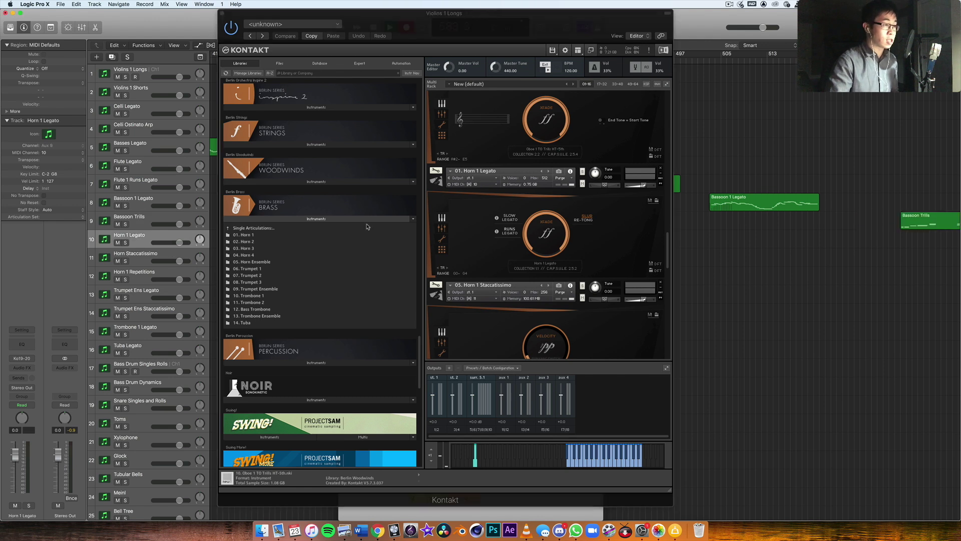
pyautogui.scroll(-2, 521, 222)
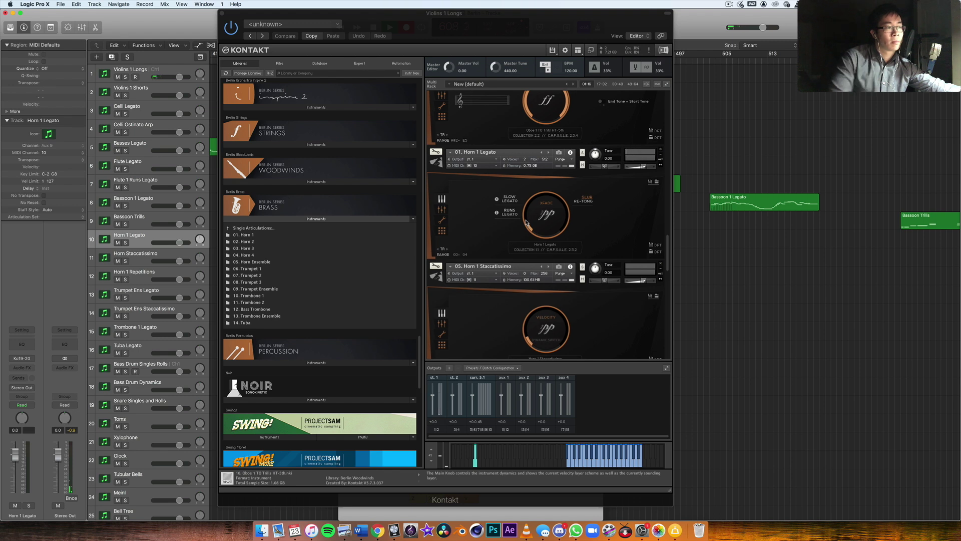
pyautogui.scroll(-5, 526, 223)
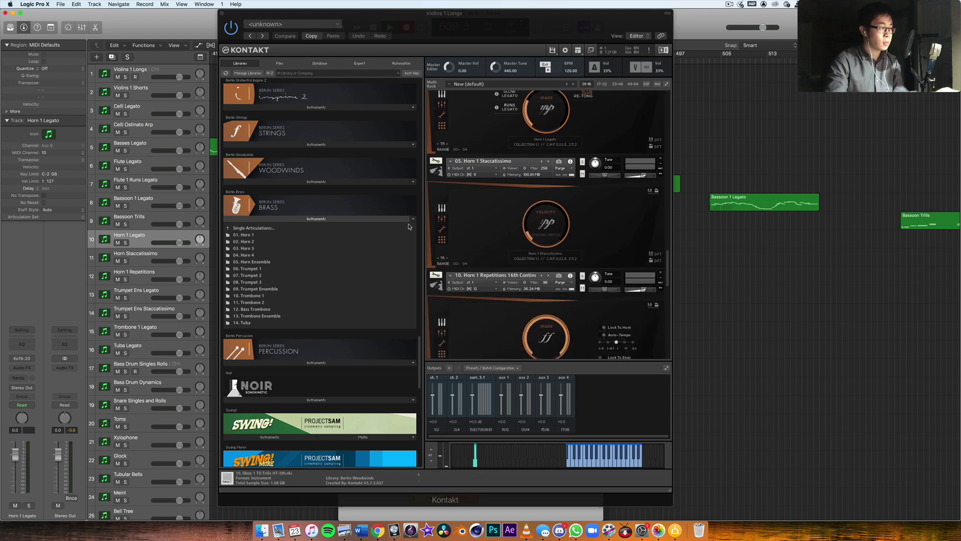
pyautogui.click(133, 261)
pyautogui.scroll(-2, 526, 221)
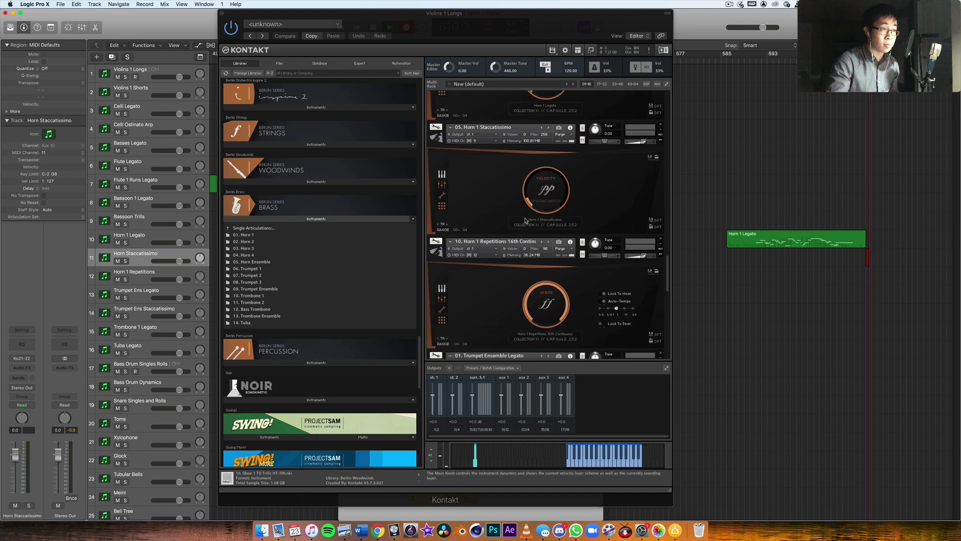
pyautogui.scroll(-1, 526, 220)
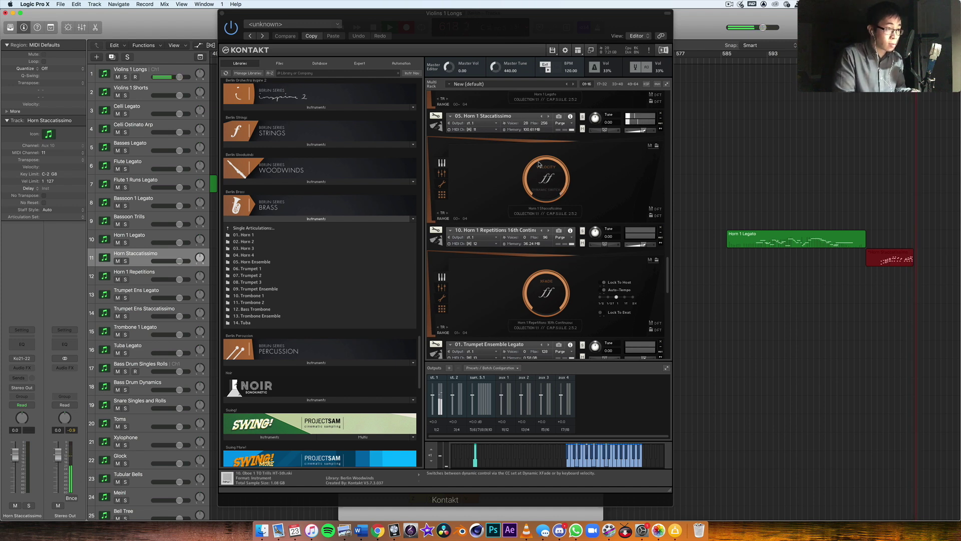
# Select the Horn 1 Repetitions track, audition its 16th Continuous patch and shift the Kontakt window slightly aside
pyautogui.click(181, 269)
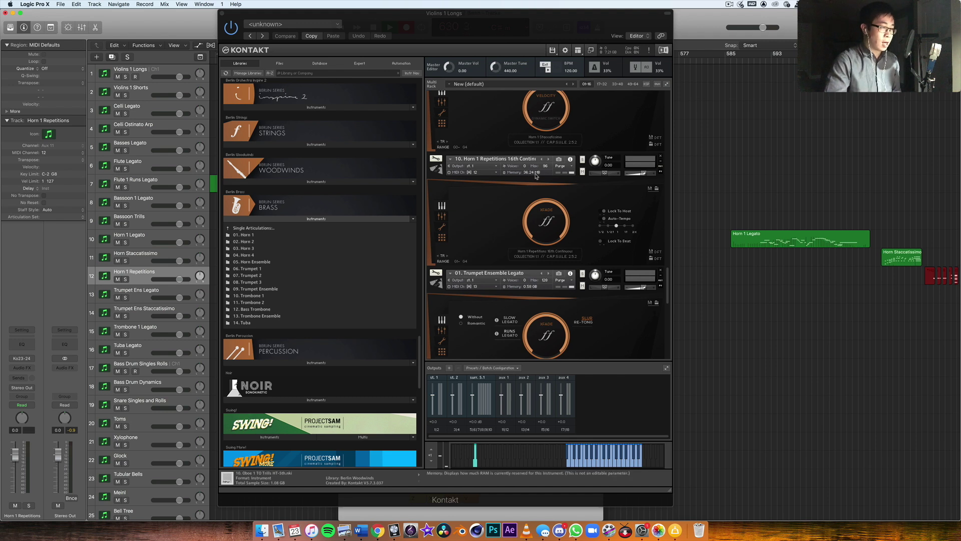
pyautogui.moveTo(473, 28)
pyautogui.mouseDown()
pyautogui.moveTo(496, 27)
pyautogui.moveTo(487, 28)
pyautogui.mouseUp()
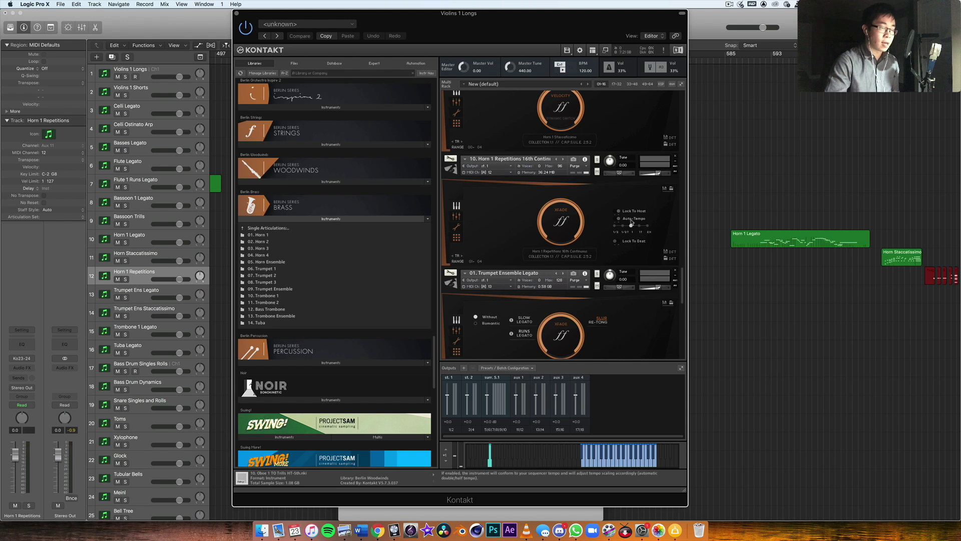
# Select the Trumpet Ens Legato track and audition the Trumpet Ensemble Legato patch
pyautogui.scroll(-4, 605, 240)
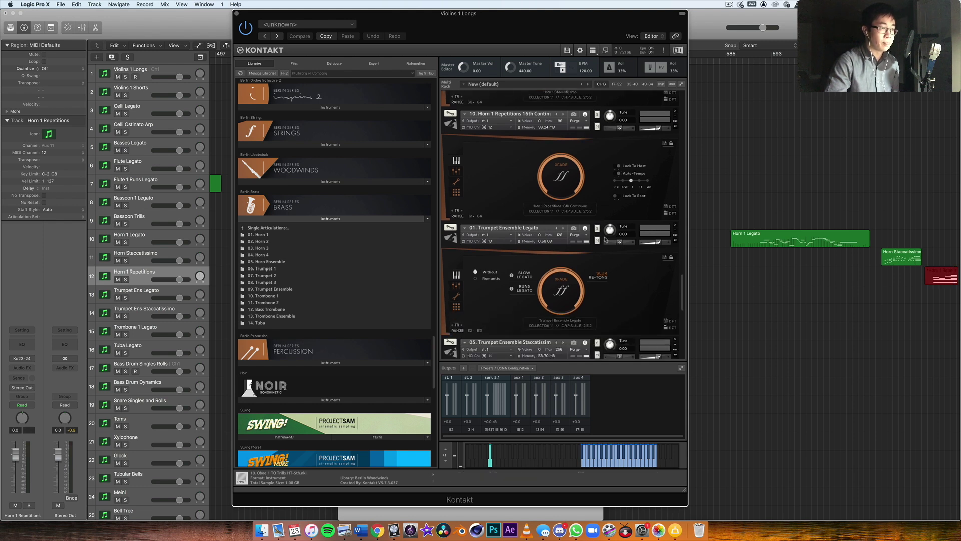
pyautogui.click(172, 294)
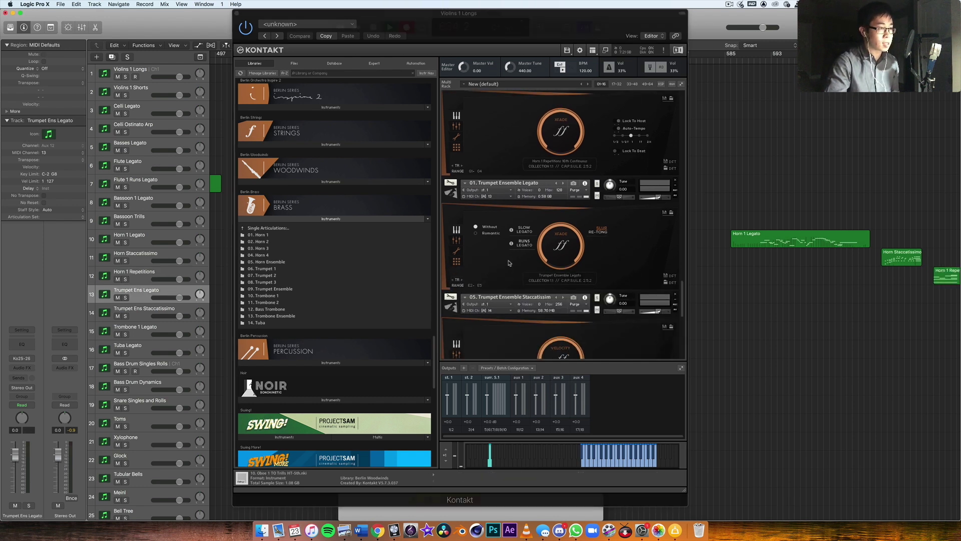
pyautogui.scroll(-3, 504, 259)
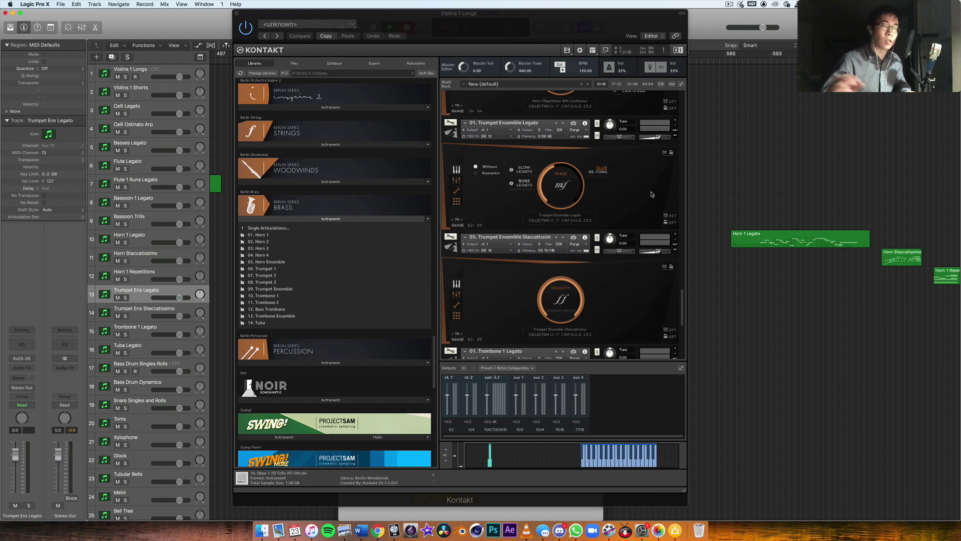
# Select the Trumpet Ens Staccatissimo track, audition the Trumpet Ensemble Staccatissimo patch and stop the transport
pyautogui.scroll(-4, 626, 222)
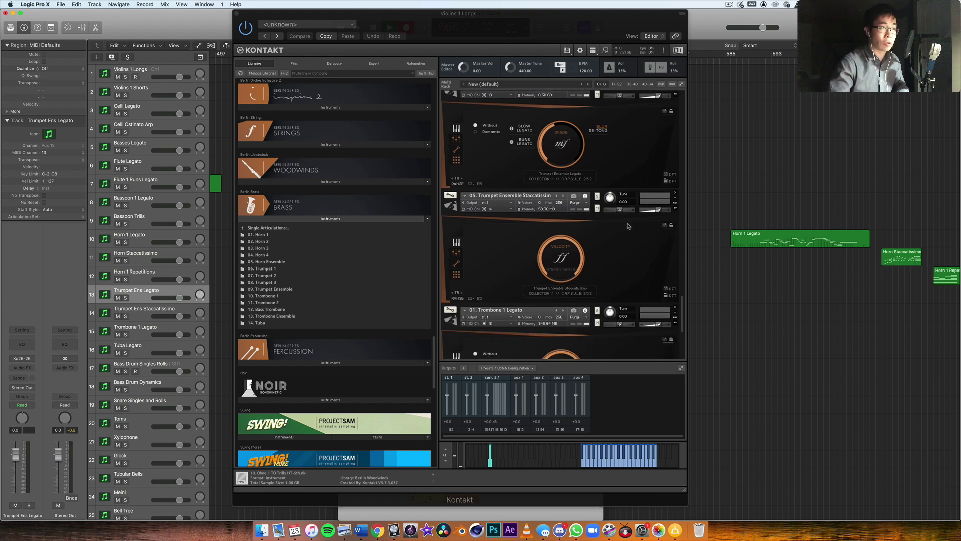
pyautogui.scroll(-1, 614, 231)
pyautogui.scroll(-2, 597, 201)
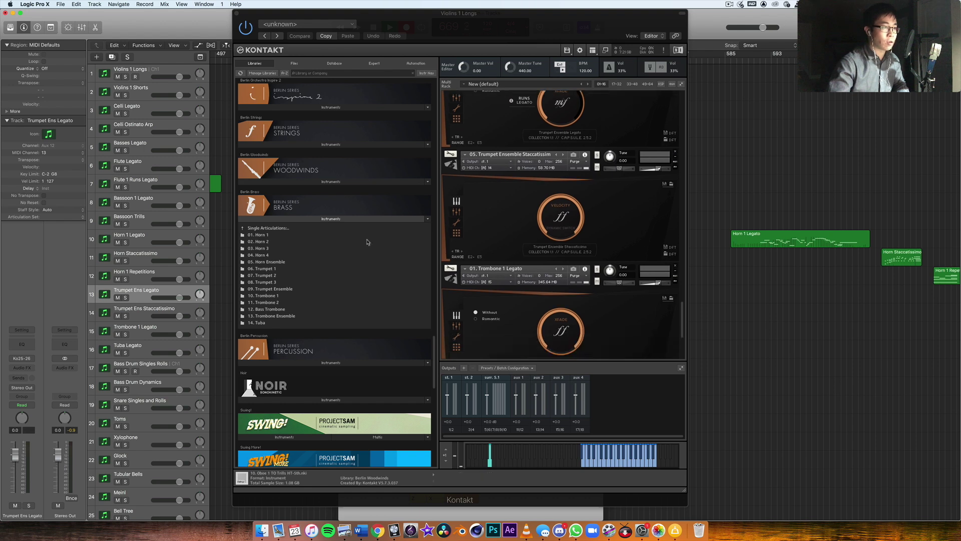
pyautogui.click(162, 314)
pyautogui.scroll(-4, 603, 267)
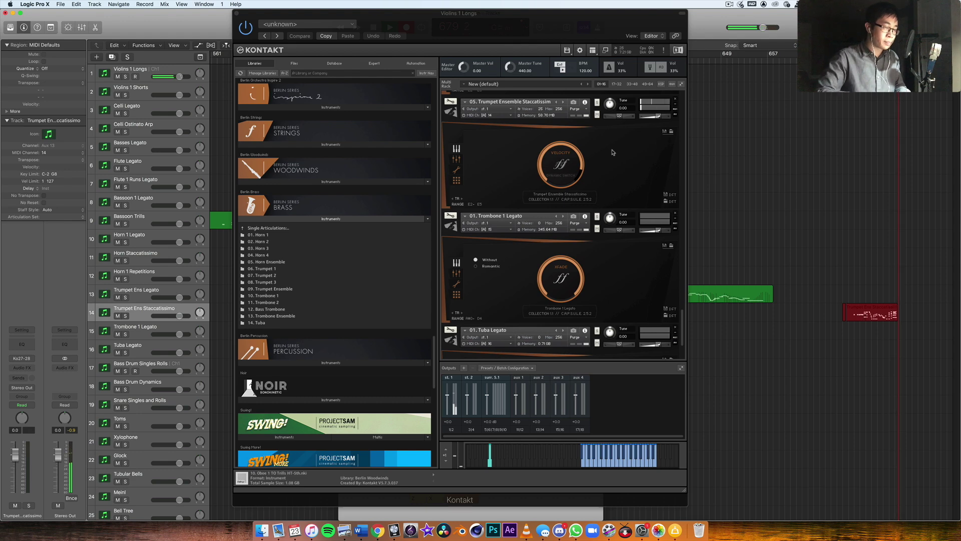
pyautogui.press('space')
# Select the Trombone 1 Legato track, audition its legato sound and select the Trombone 1 Legato patch in the rack
pyautogui.click(133, 331)
pyautogui.scroll(-3, 133, 330)
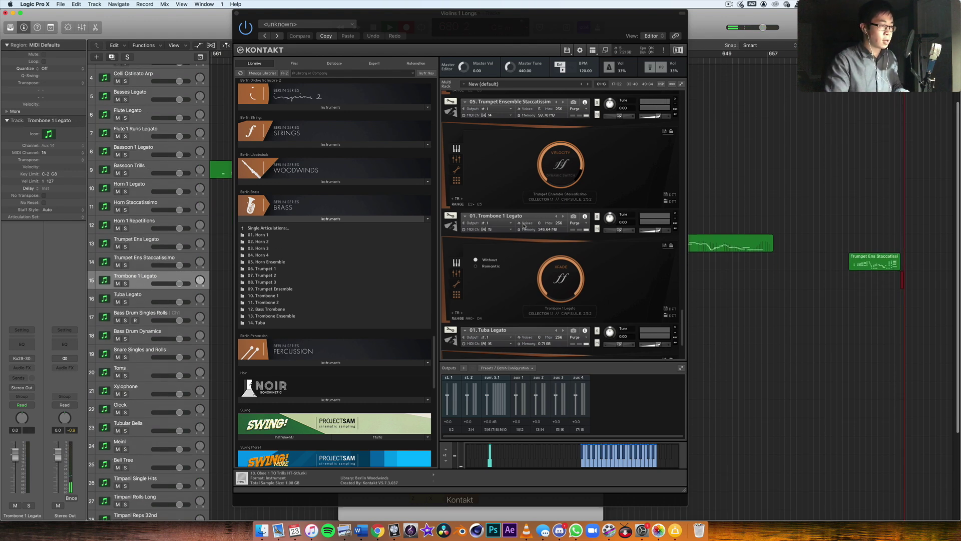
pyautogui.scroll(-3, 575, 222)
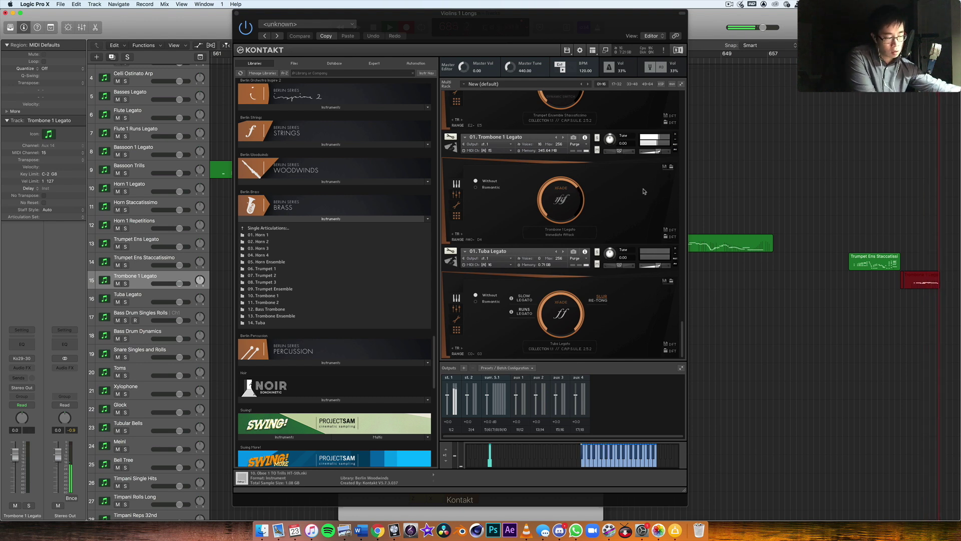
pyautogui.click(596, 151)
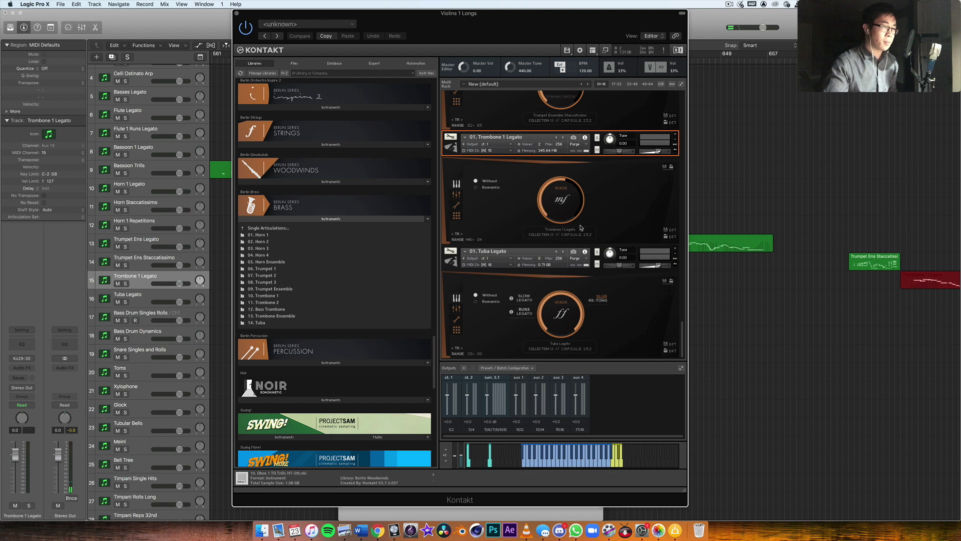
# Select the Tuba Legato track, audition its legato sound and select the Tuba Legato patch in the rack
pyautogui.press('Down')
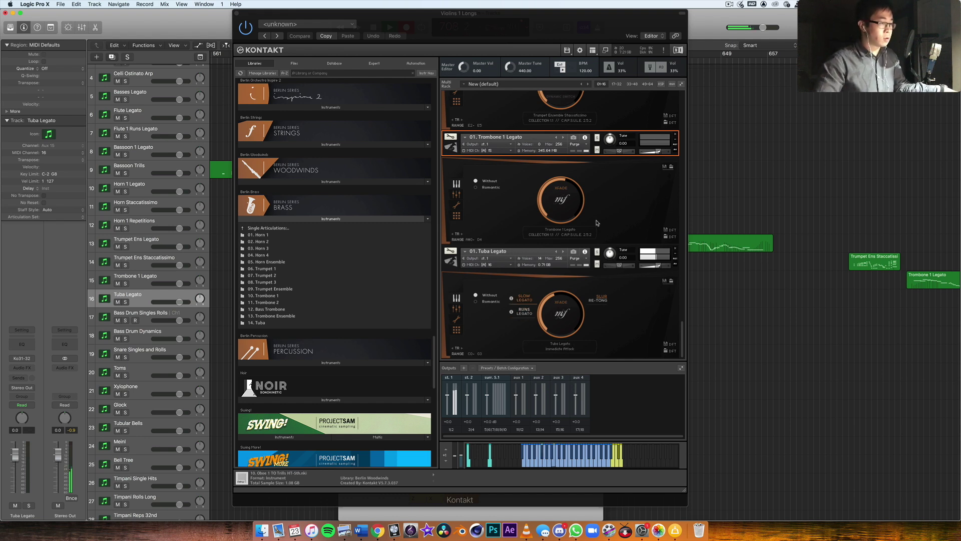
pyautogui.click(595, 262)
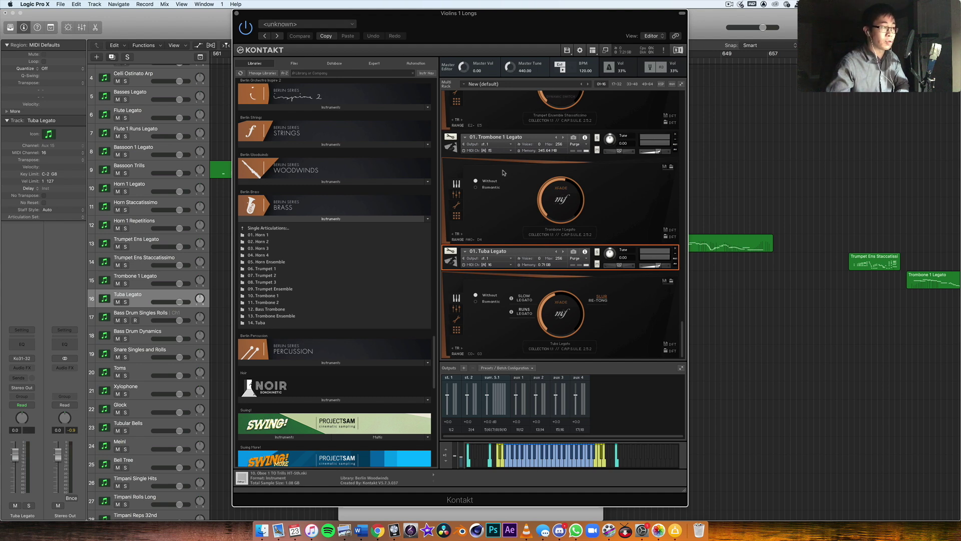
pyautogui.scroll(15, 614, 195)
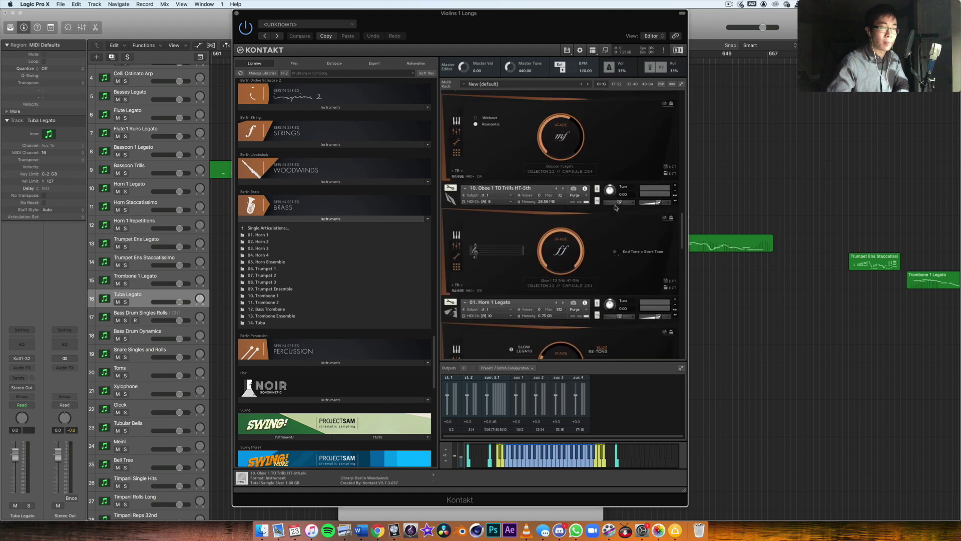
# Return to the start of the instrument rack and collapse the Berlin Brass instrument list
pyautogui.scroll(5, 616, 208)
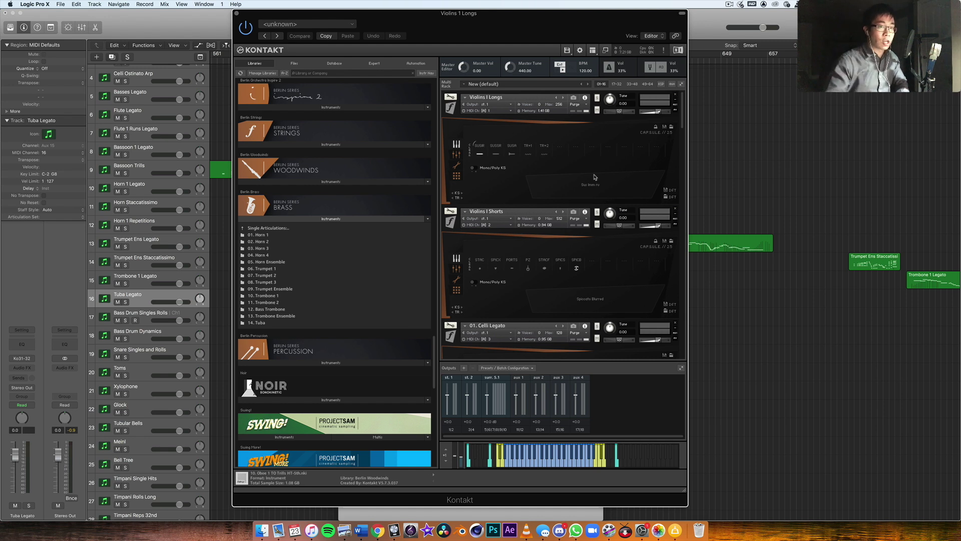
pyautogui.click(279, 229)
pyautogui.click(301, 220)
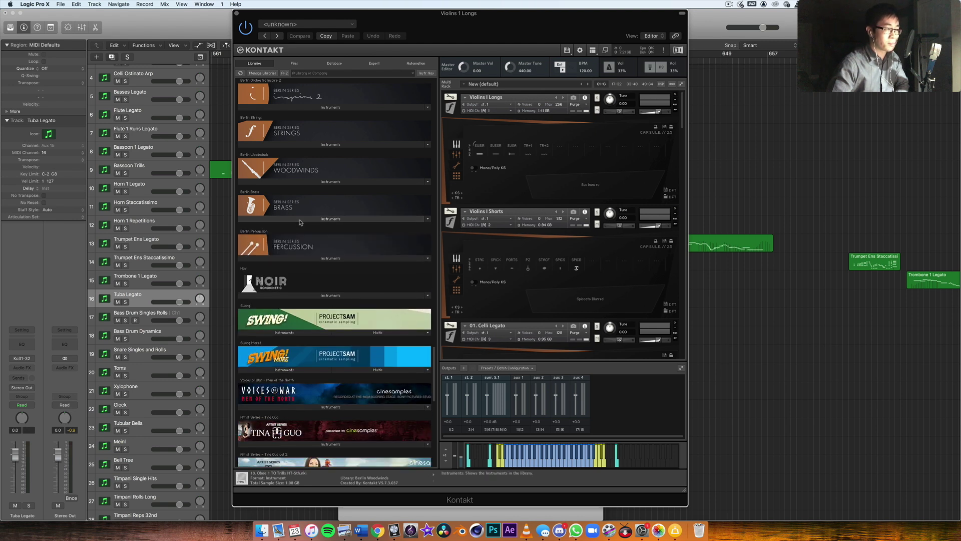
# Select the Bass Drum Singles Rolls track and replace the Violins 1 Longs Kontakt window with that track's Kontakt window
pyautogui.click(116, 325)
pyautogui.press('space')
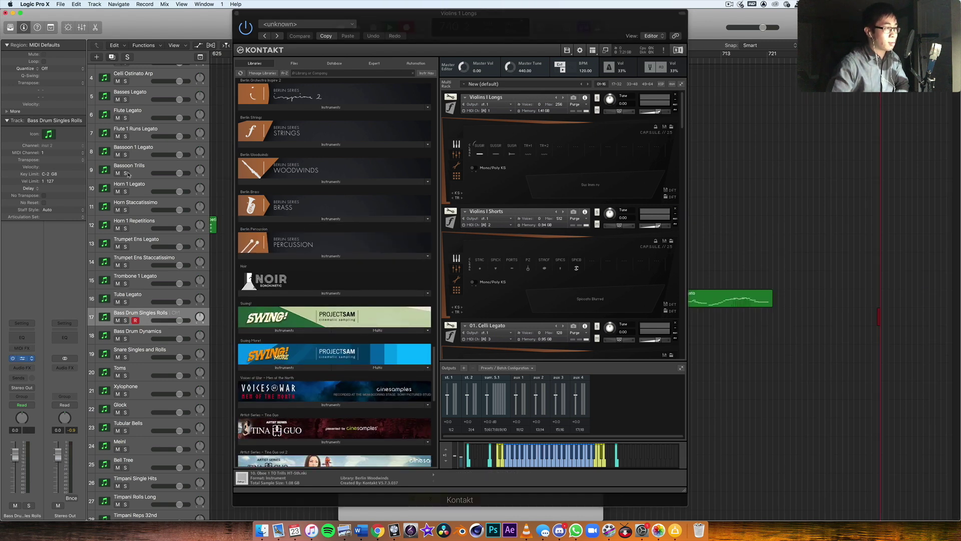
pyautogui.click(238, 13)
pyautogui.click(238, 14)
pyautogui.moveTo(439, 38); pyautogui.dragTo(537, 38)
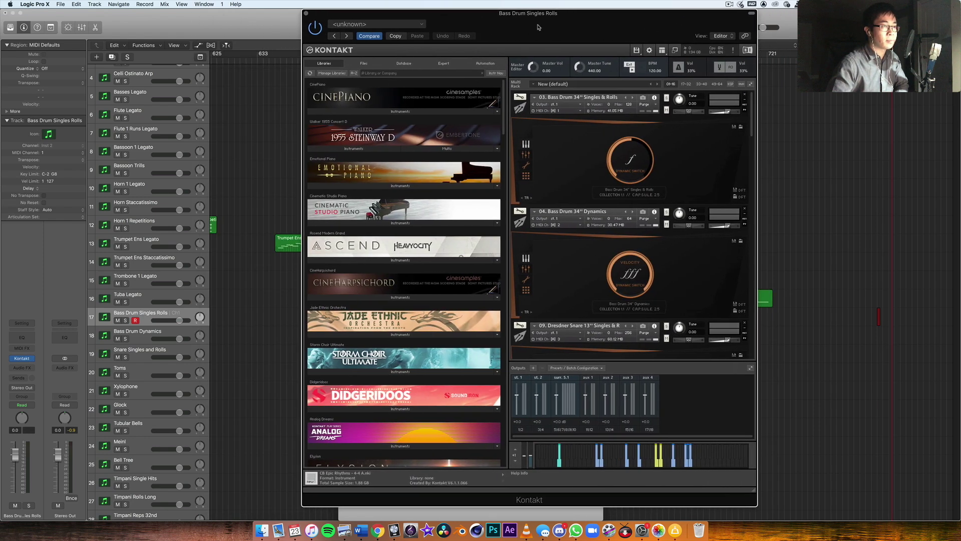
# Find the Berlin Percussion library and open its Main Collection folder to view the instrument categories
pyautogui.scroll(-5, 224, 289)
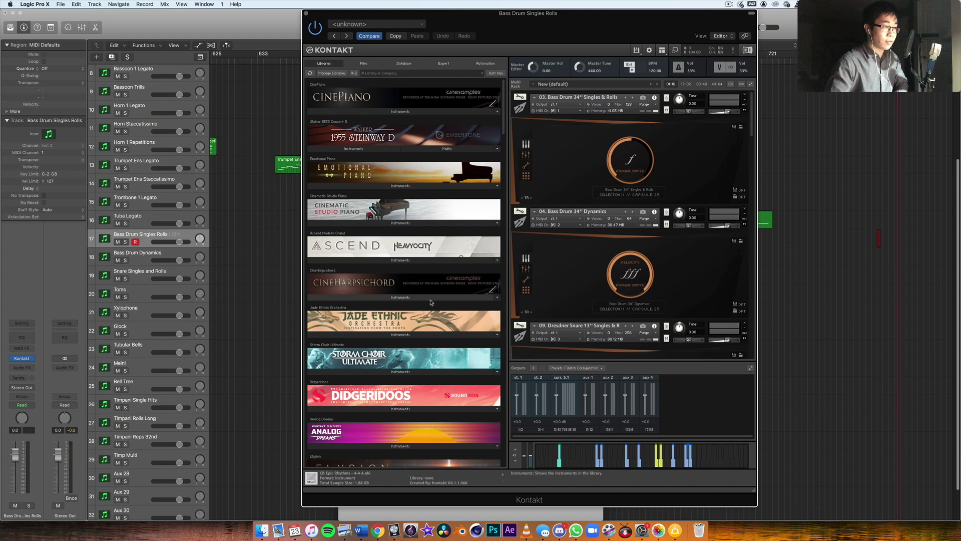
pyautogui.scroll(-10, 430, 302)
pyautogui.scroll(-15, 430, 302)
pyautogui.scroll(10, 415, 306)
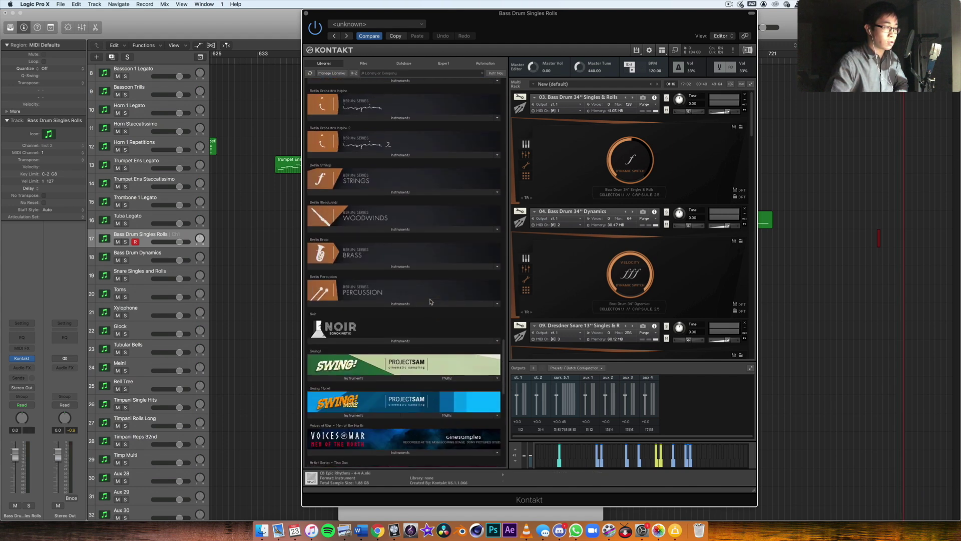
pyautogui.scroll(-3, 411, 306)
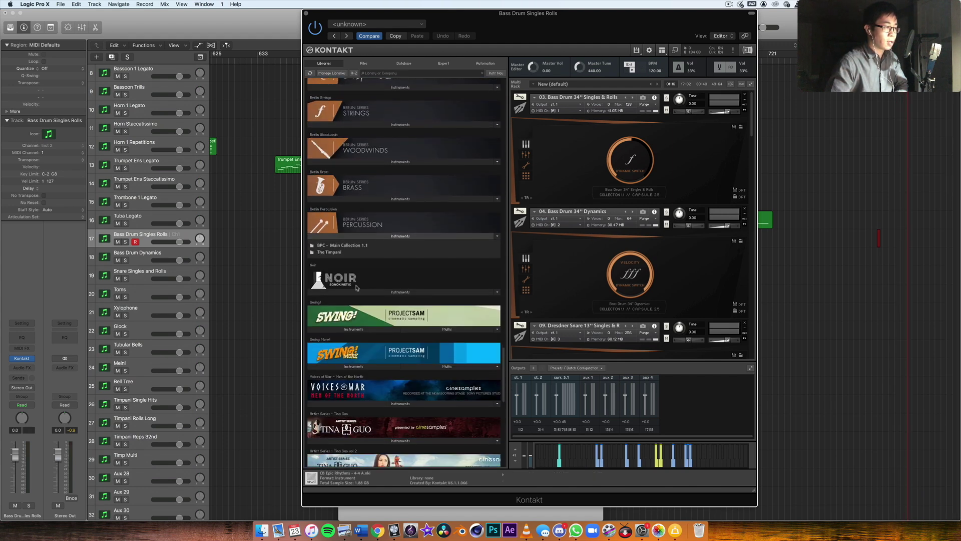
pyautogui.click(349, 236)
pyautogui.click(333, 252)
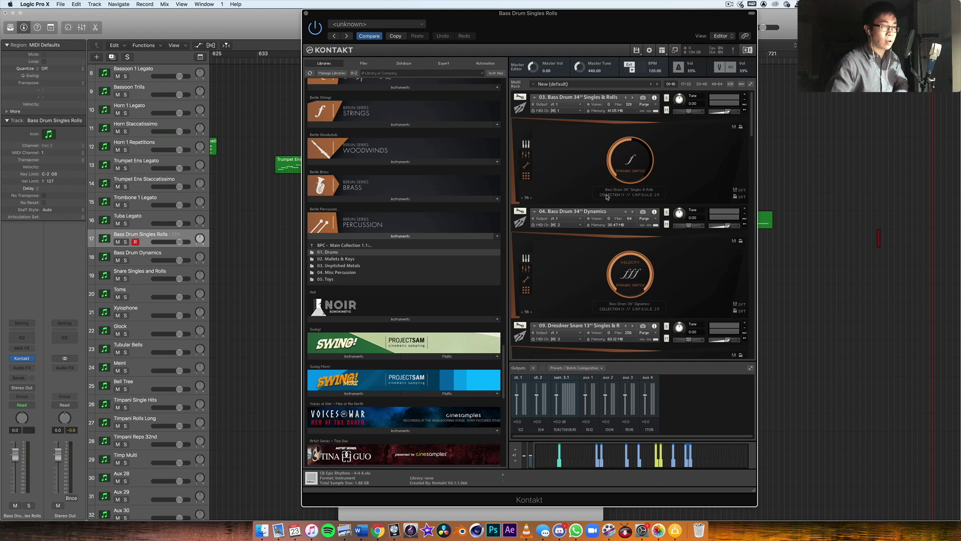
# Audition the Bass Drum 34" Singles & Rolls patch, and the Bass Drum 34" Dynamics patch on the Bass Drum Dynamics track
pyautogui.click(662, 103)
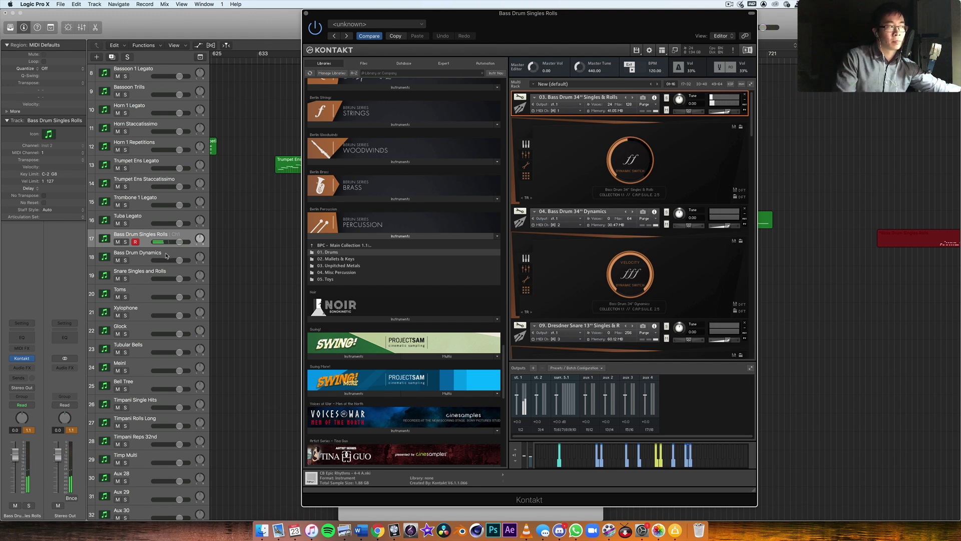
pyautogui.press('Down')
pyautogui.click(660, 219)
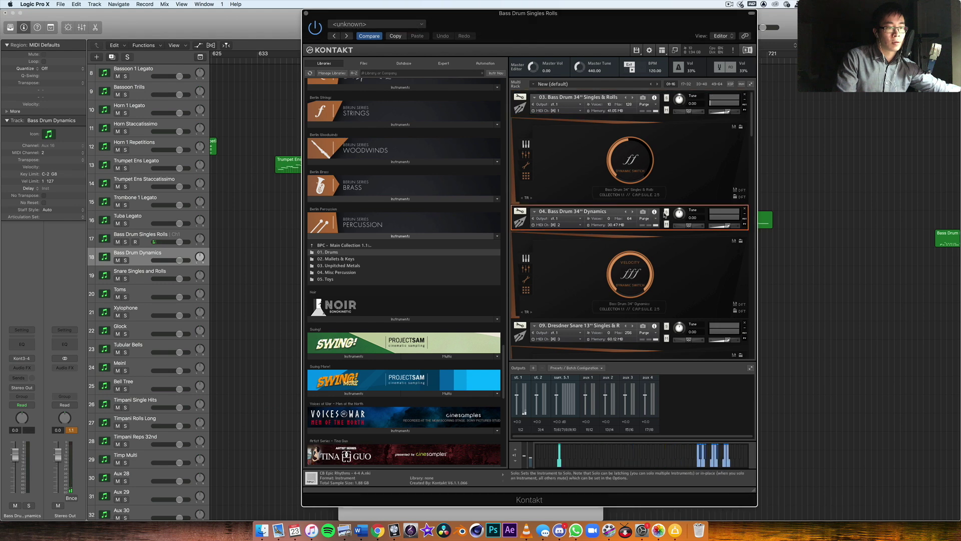
pyautogui.scroll(-3, 666, 215)
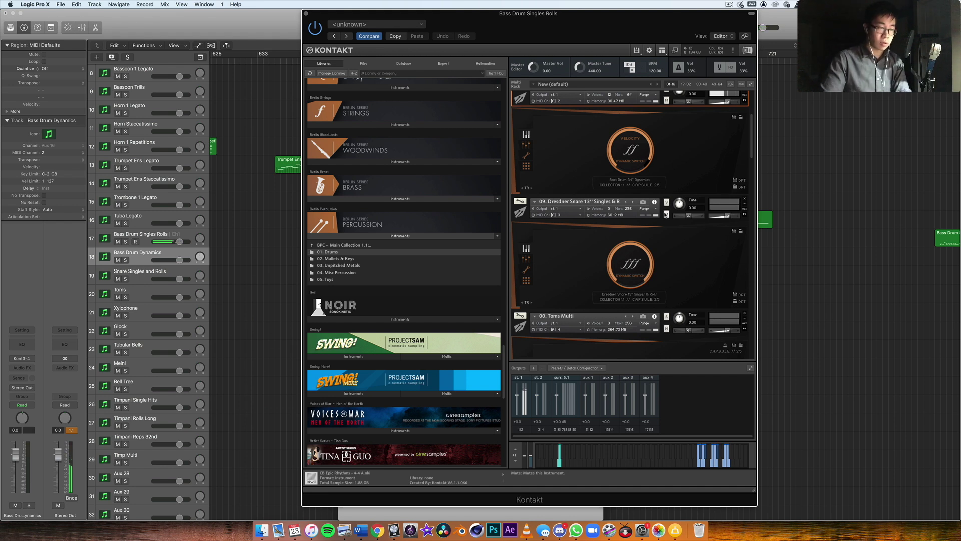
pyautogui.scroll(1, 660, 221)
pyautogui.scroll(1, 693, 193)
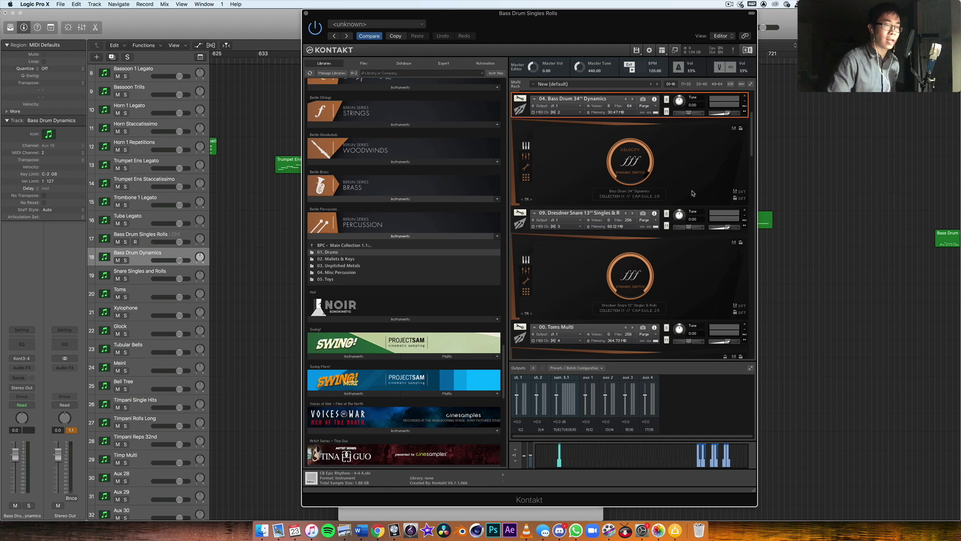
# Select the Dresdner Snare 13" Singles & Rolls patch and audition it on the Snare Singles and Rolls track
pyautogui.scroll(3, 692, 194)
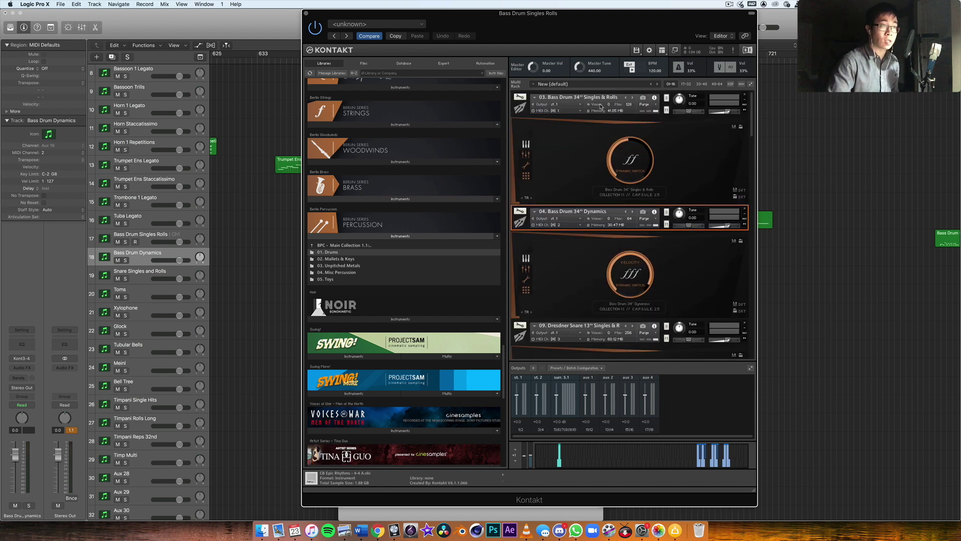
pyautogui.scroll(-1, 600, 187)
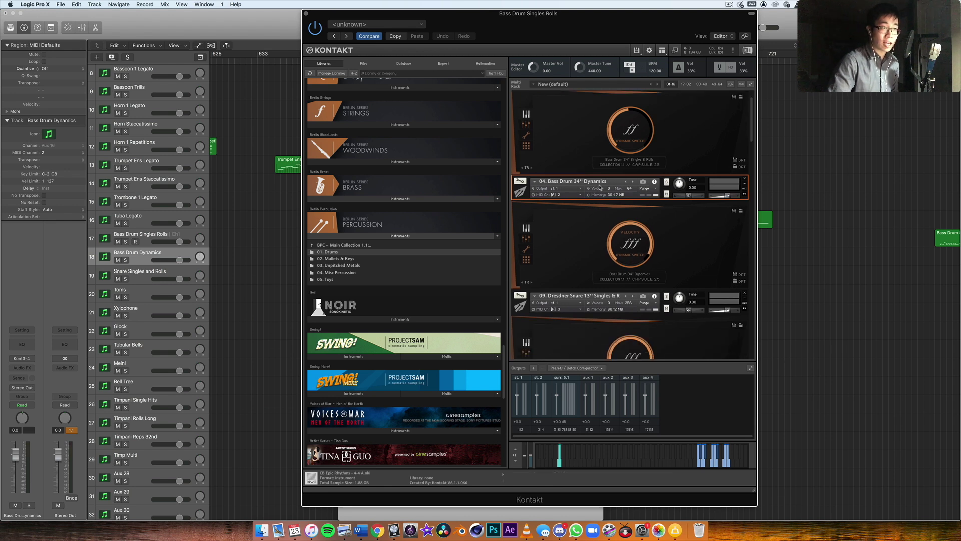
pyautogui.scroll(-2, 600, 187)
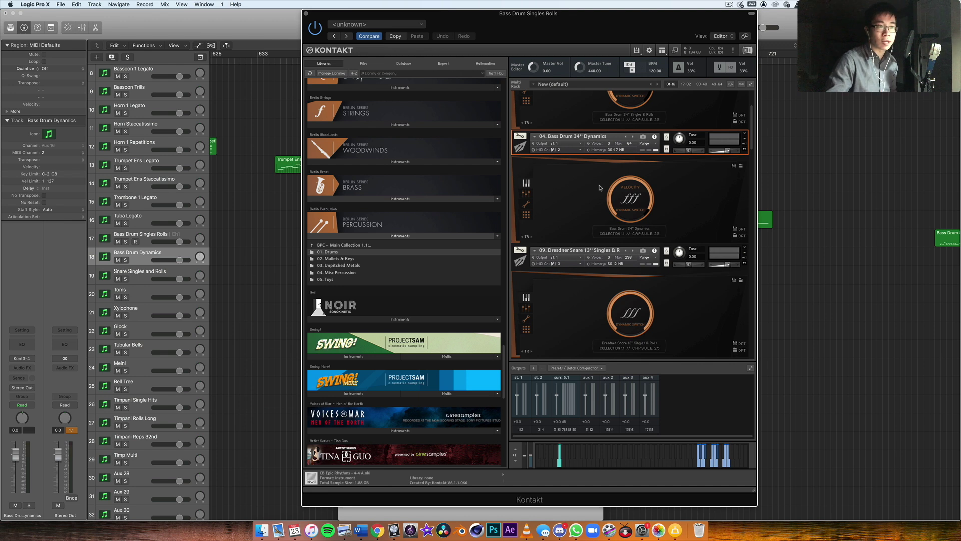
pyautogui.scroll(-2, 674, 198)
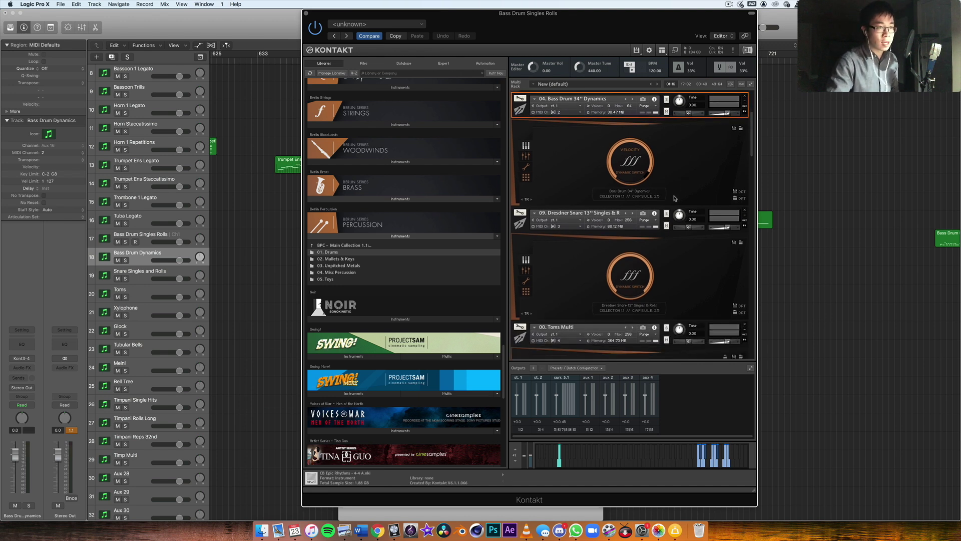
pyautogui.click(661, 218)
pyautogui.scroll(-1, 713, 140)
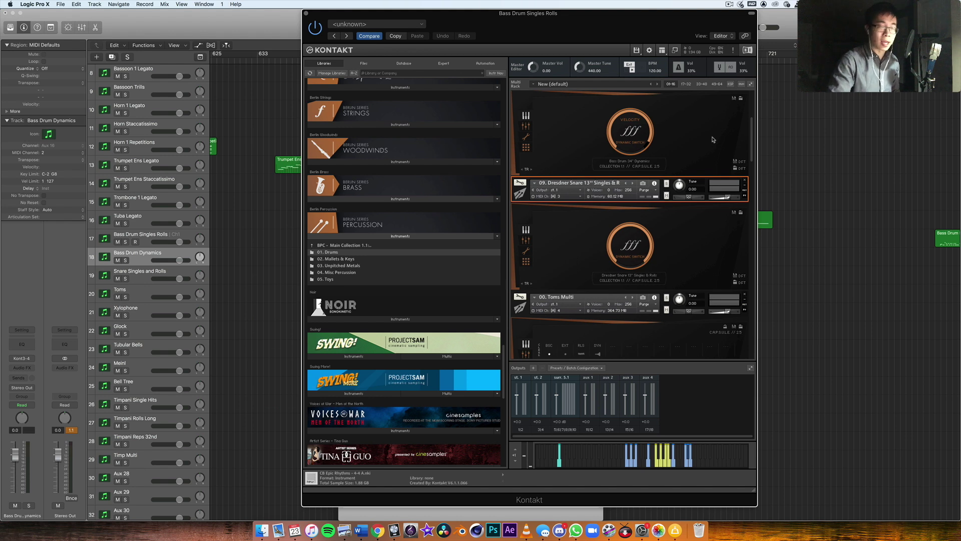
pyautogui.click(145, 279)
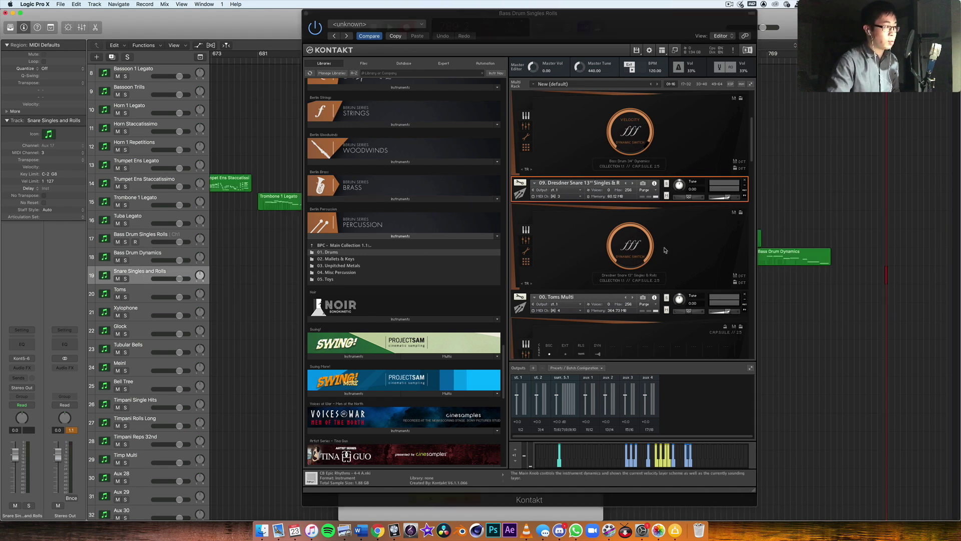
pyautogui.scroll(-1, 659, 183)
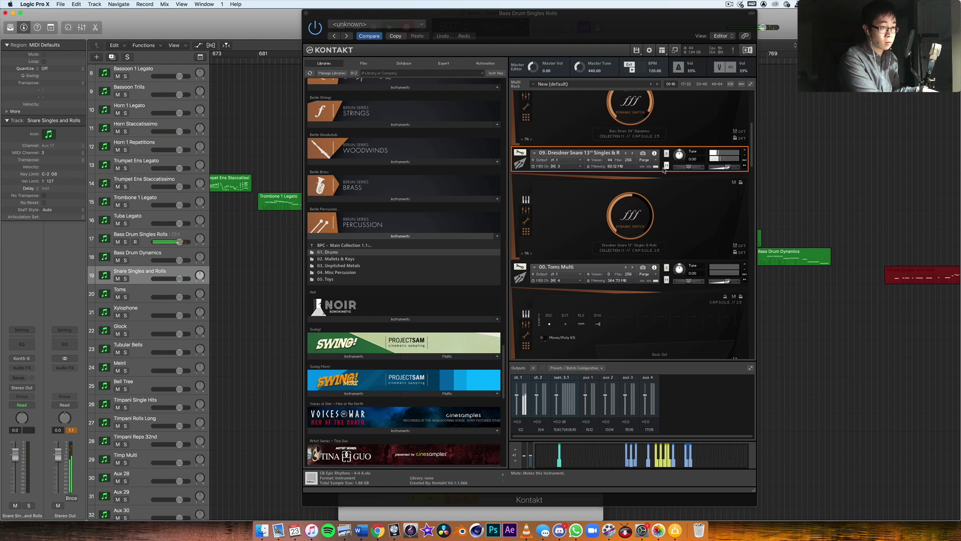
# Select the Toms track and the Toms Multi patch, and audition its Basic Set articulation
pyautogui.scroll(-3, 670, 189)
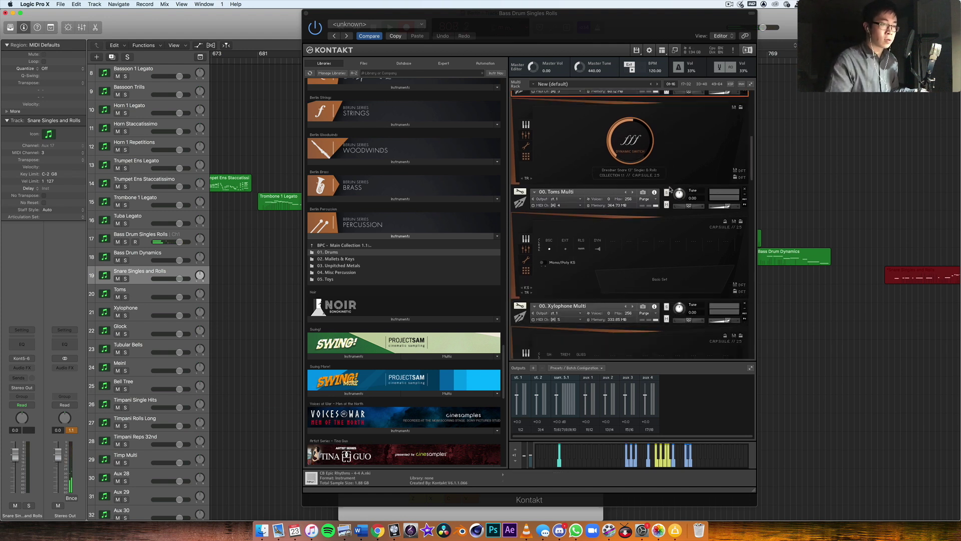
pyautogui.scroll(-1, 670, 189)
pyautogui.press('Down')
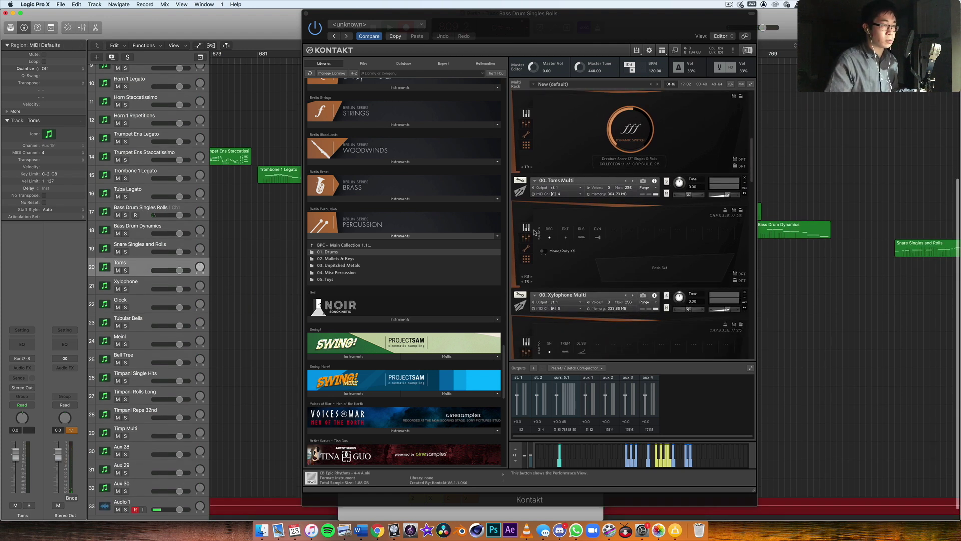
pyautogui.scroll(-2, 526, 231)
pyautogui.scroll(1, 871, 258)
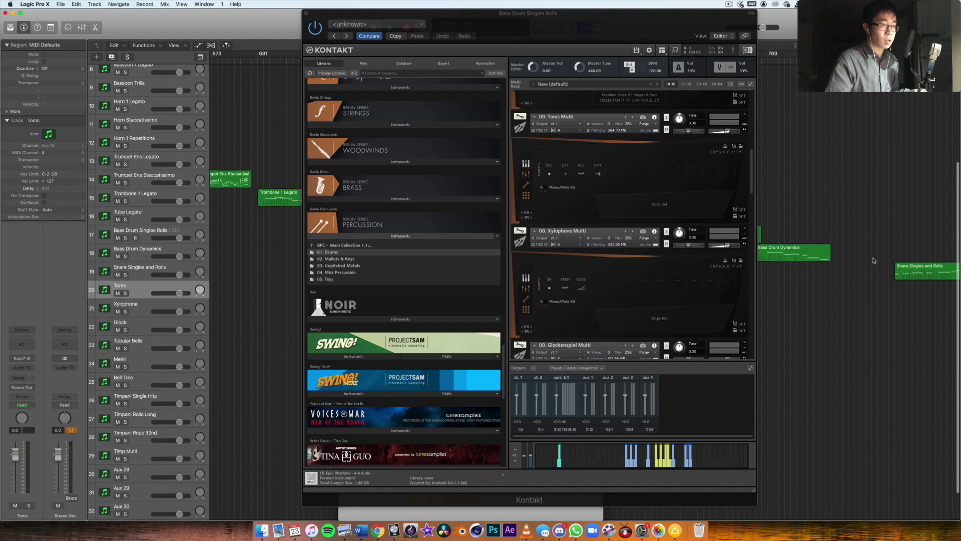
pyautogui.scroll(-1, 711, 160)
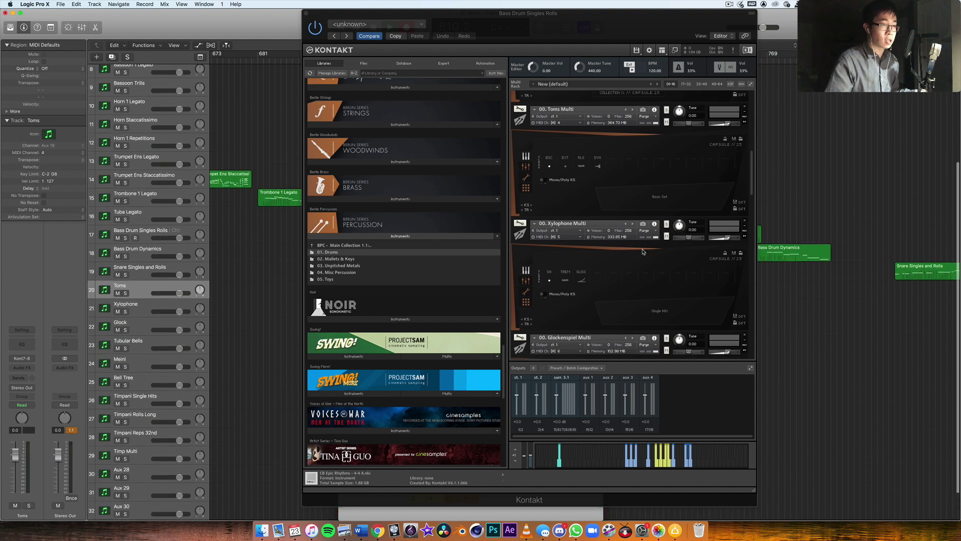
pyautogui.click(665, 118)
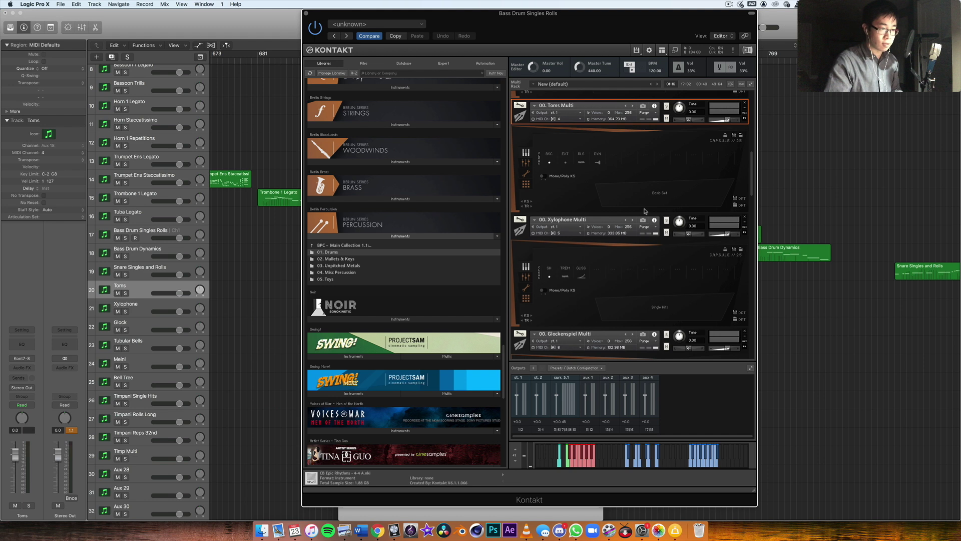
# Audition the Extended Set, rolls and dynamics articulations of the Toms Multi patch
pyautogui.click(567, 162)
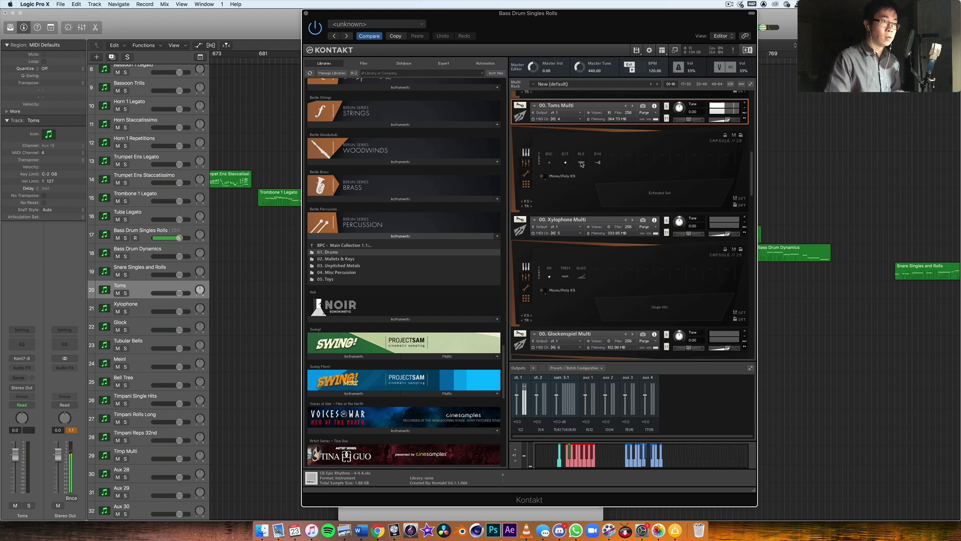
pyautogui.click(581, 164)
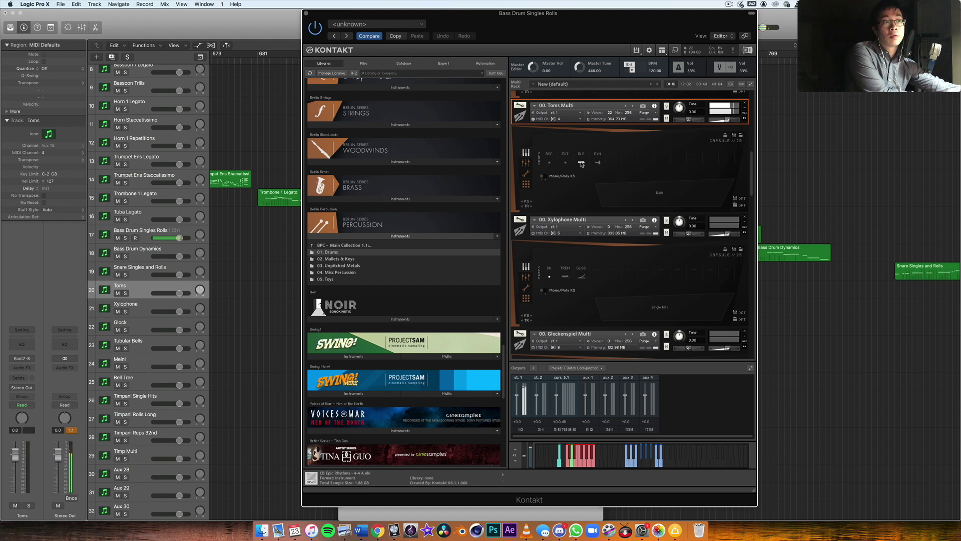
pyautogui.scroll(1, 591, 169)
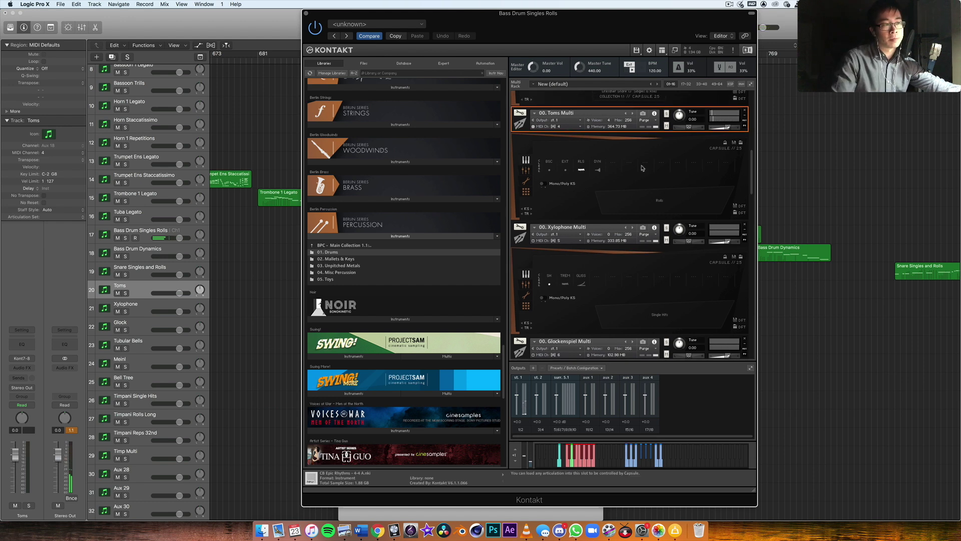
pyautogui.click(598, 172)
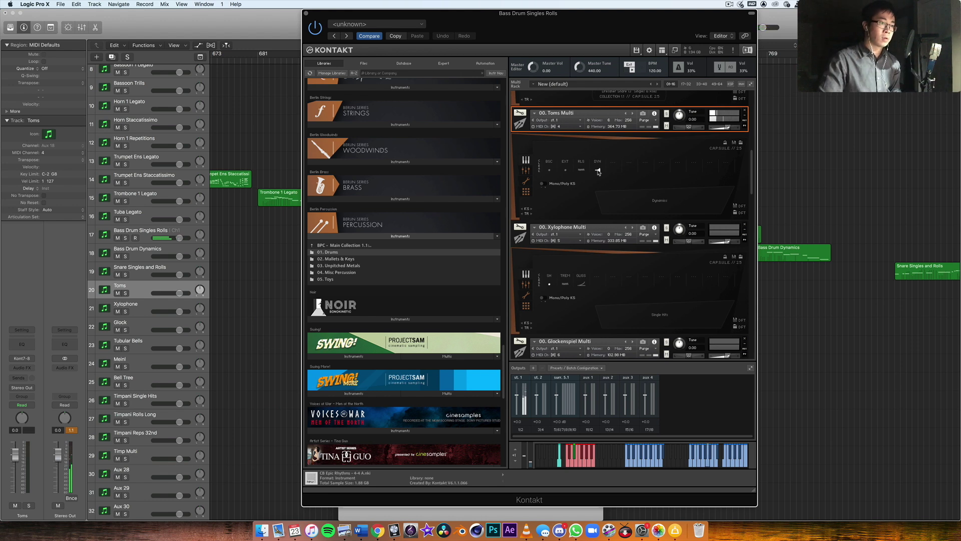
# Select the Xylophone track and the Xylophone Multi patch, and audition its Single Hits articulation
pyautogui.scroll(-2, 600, 174)
pyautogui.scroll(-1, 599, 174)
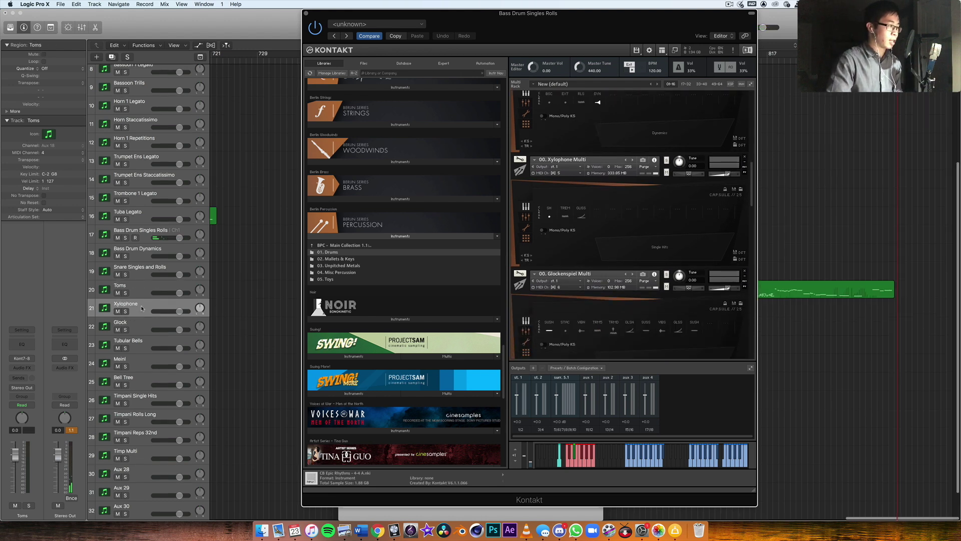
pyautogui.press('Down')
pyautogui.click(663, 171)
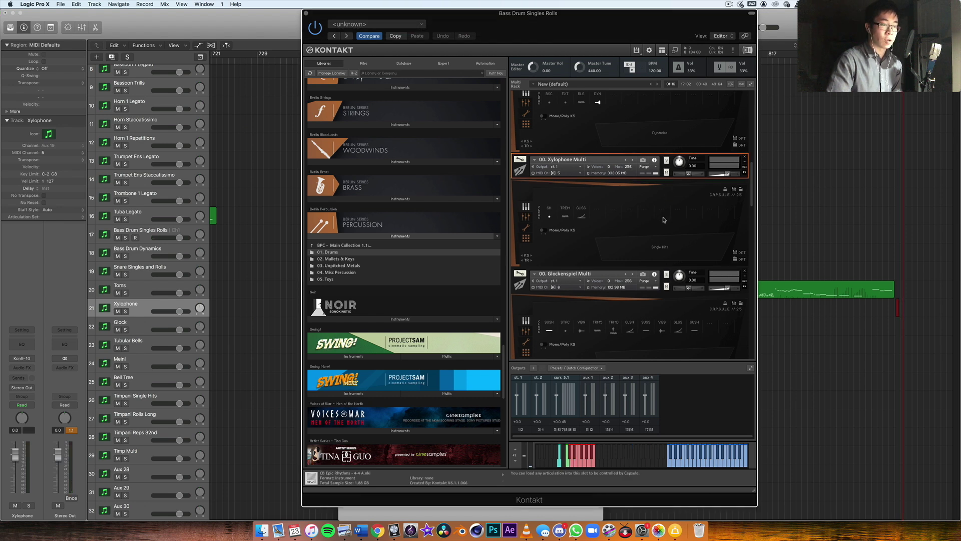
pyautogui.scroll(-2, 666, 216)
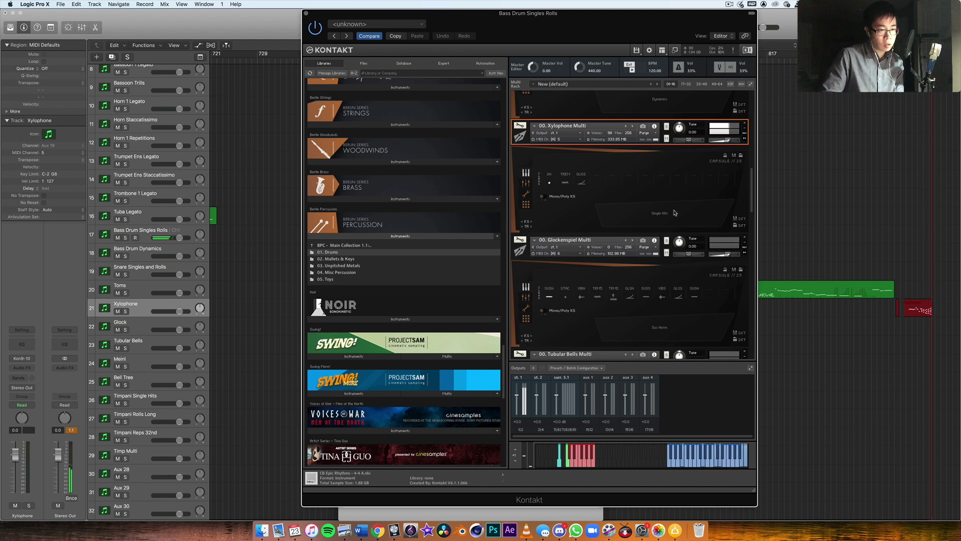
# Audition the tremolo and glissando articulations of the Xylophone Multi patch, triggering notes on the on-screen keyboard
pyautogui.click(566, 183)
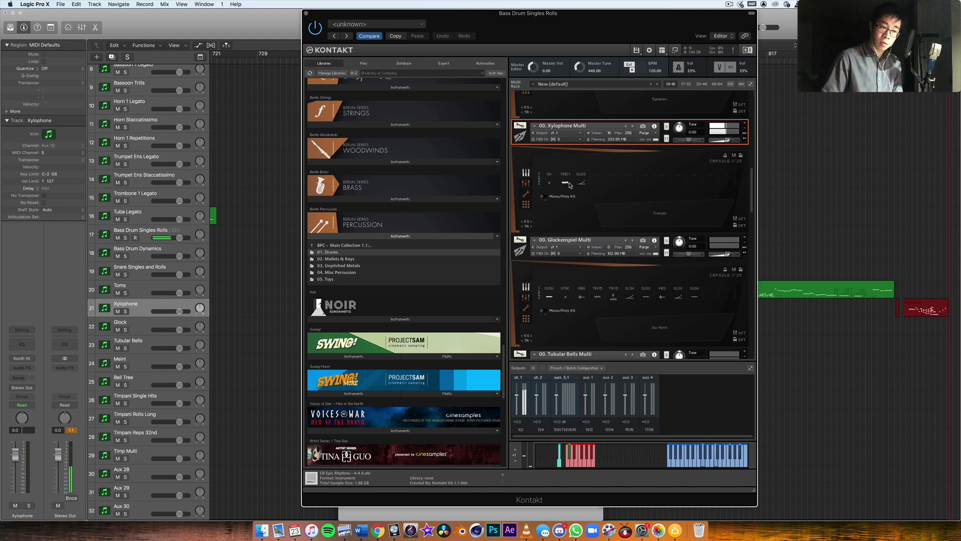
pyautogui.click(582, 184)
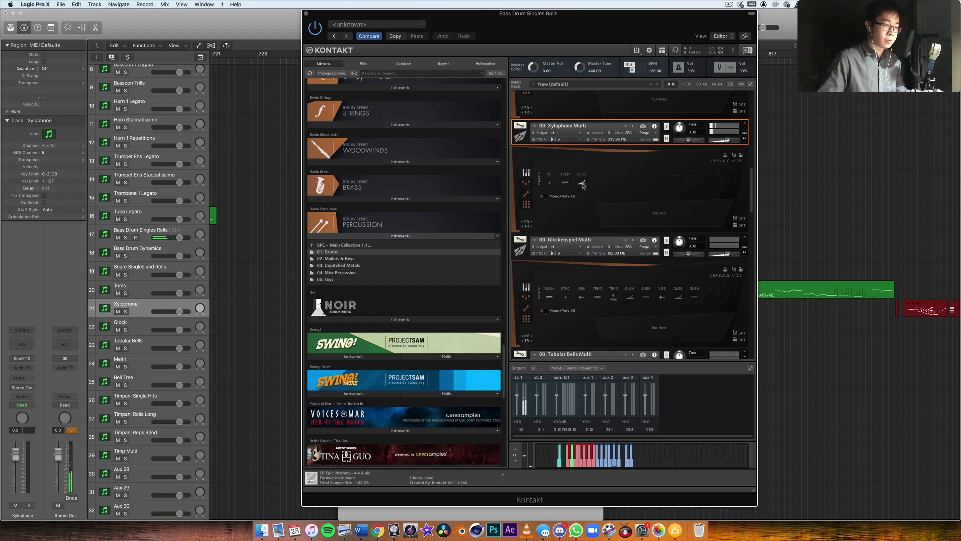
pyautogui.click(579, 464)
pyautogui.click(571, 464)
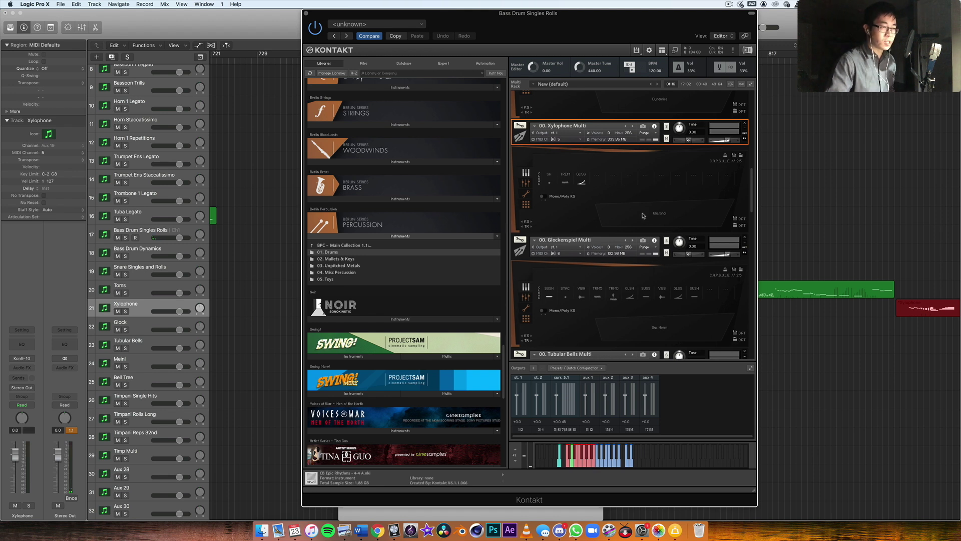
# Select the Glock track and the Glockenspiel Multi patch, and audition its sustained articulation
pyautogui.scroll(-1, 646, 216)
pyautogui.scroll(-3, 646, 216)
pyautogui.click(149, 325)
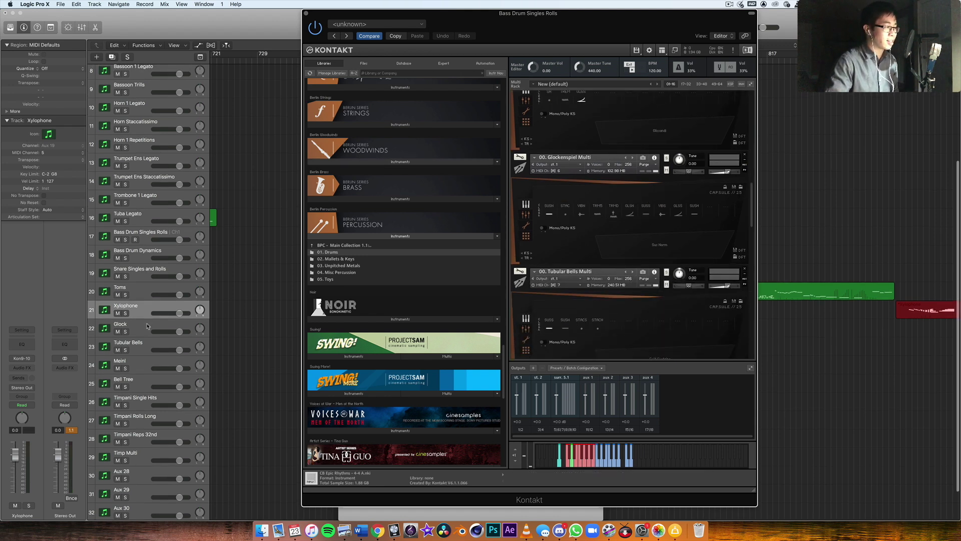
pyautogui.scroll(-1, 149, 316)
pyautogui.scroll(-1, 148, 313)
pyautogui.scroll(-4, 751, 208)
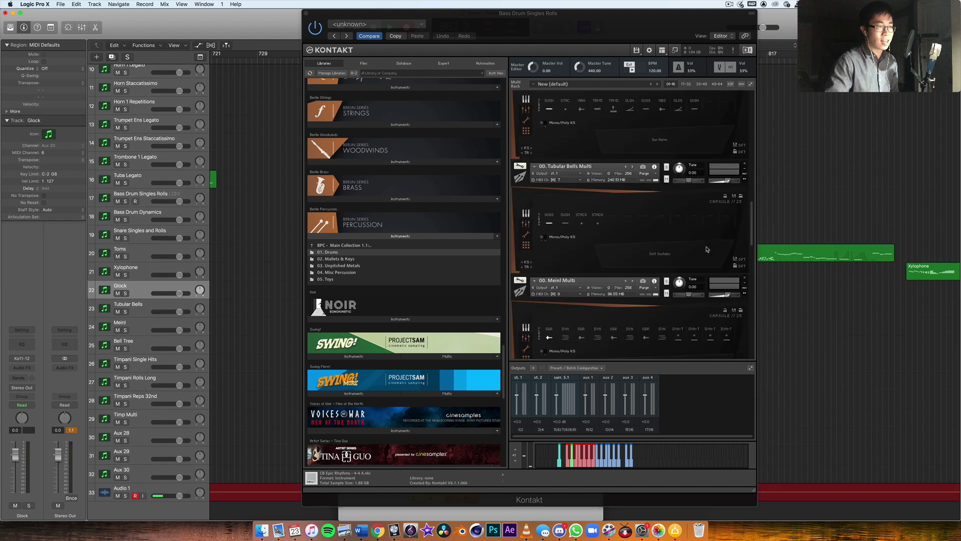
pyautogui.click(661, 108)
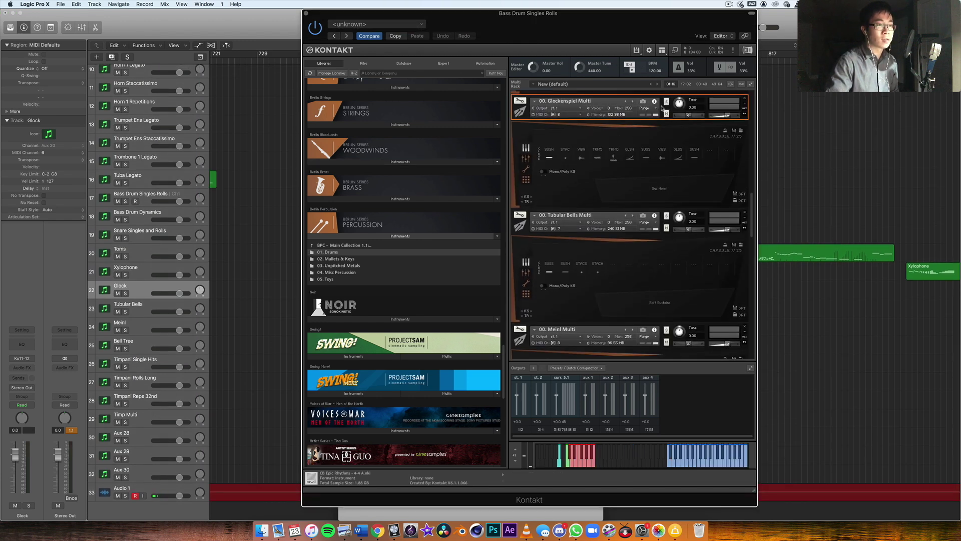
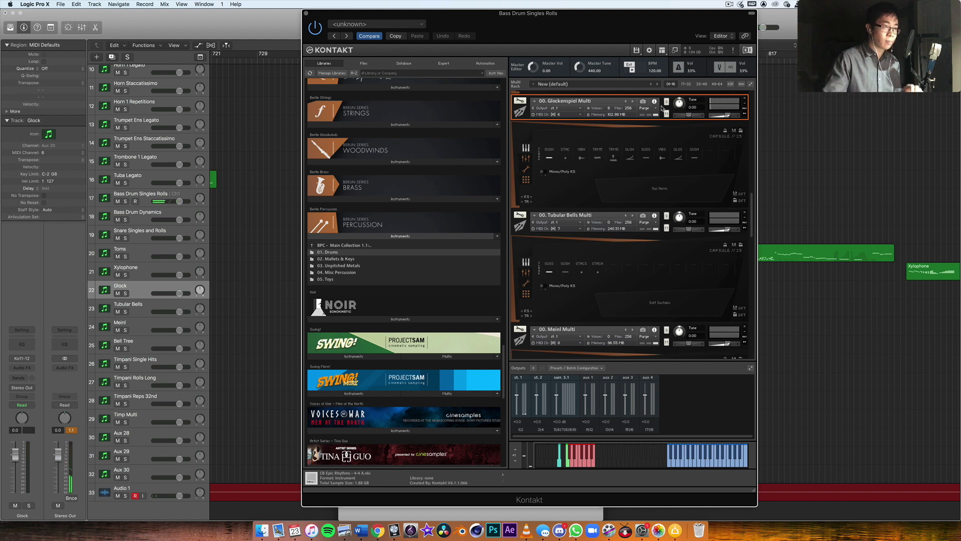
# Audition the staccato, normal and dynamic tremolo, and glissando articulations of the Glockenspiel Multi patch
pyautogui.click(567, 159)
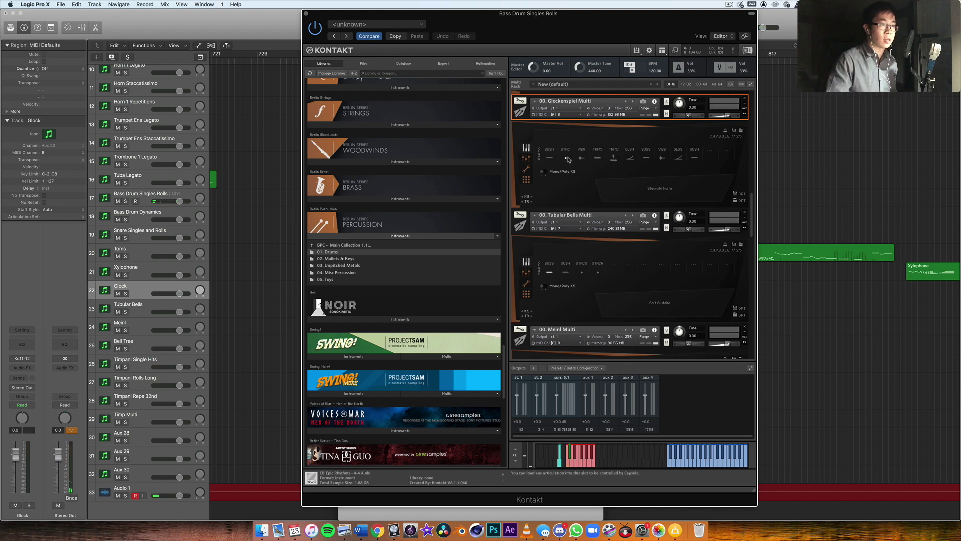
pyautogui.click(604, 159)
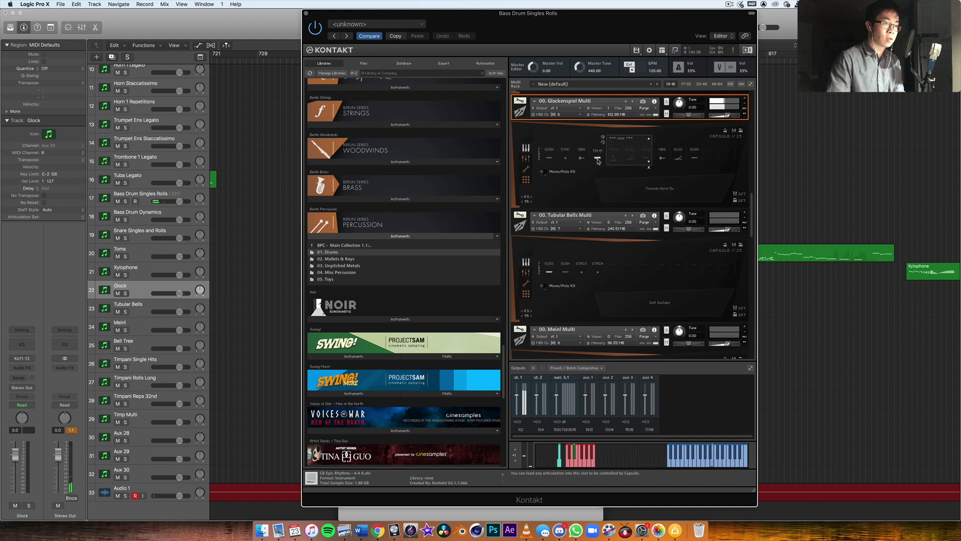
pyautogui.click(649, 168)
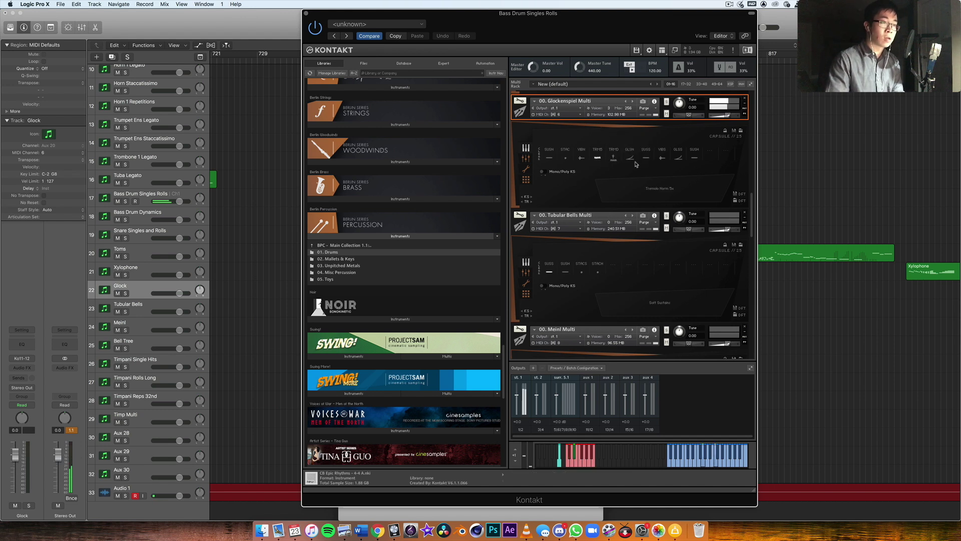
pyautogui.click(613, 160)
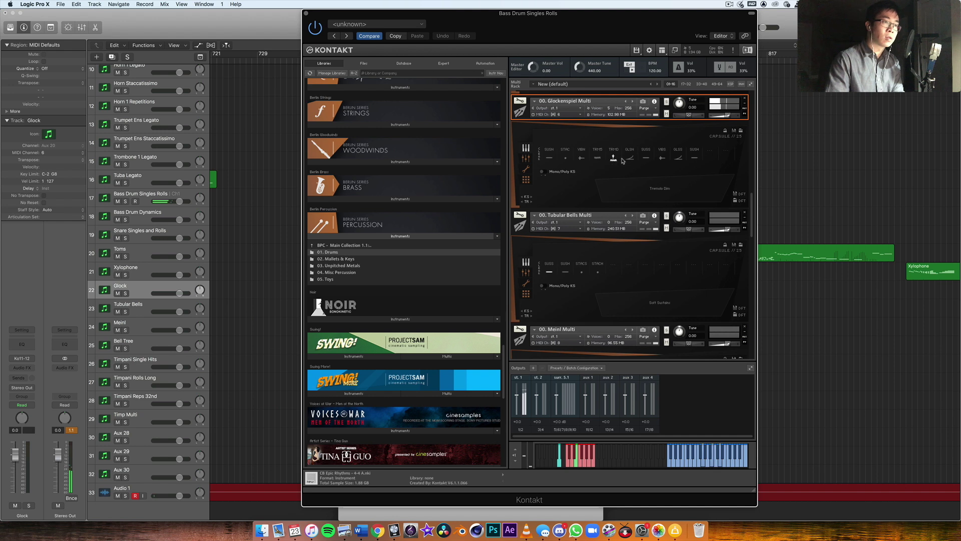
pyautogui.click(631, 159)
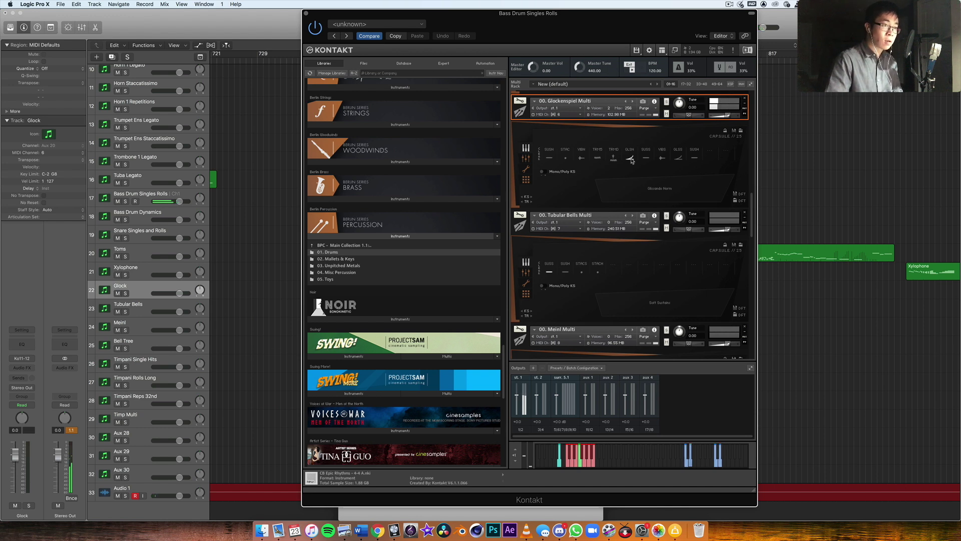
# Select the Tubular Bells Multi patch and the Tubular Bells track, and audition its soft sustain articulation
pyautogui.scroll(-2, 662, 202)
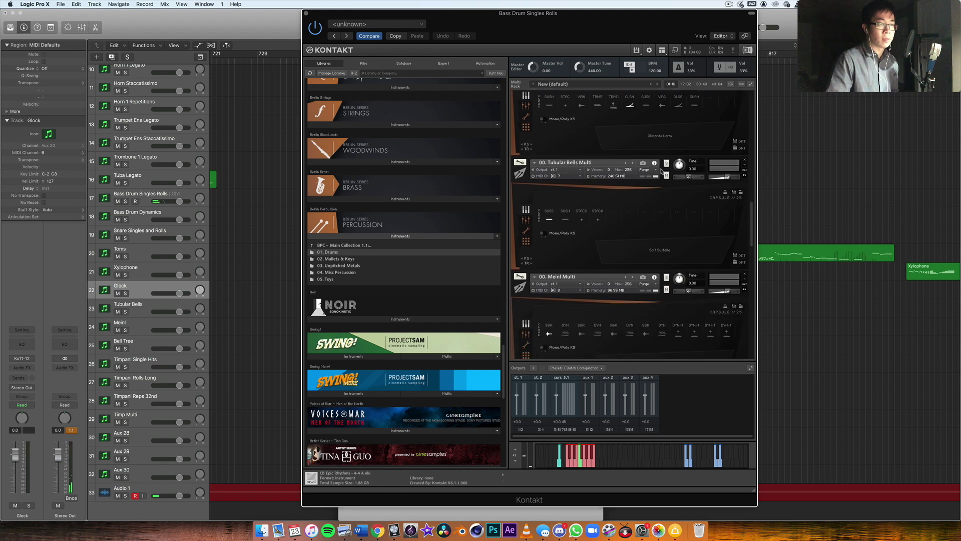
pyautogui.click(662, 171)
pyautogui.scroll(-1, 650, 173)
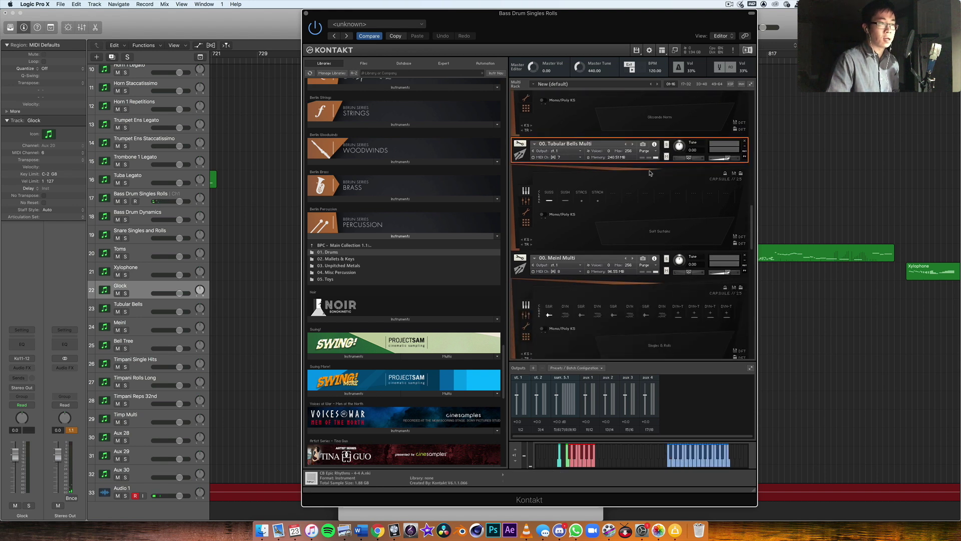
pyautogui.click(152, 309)
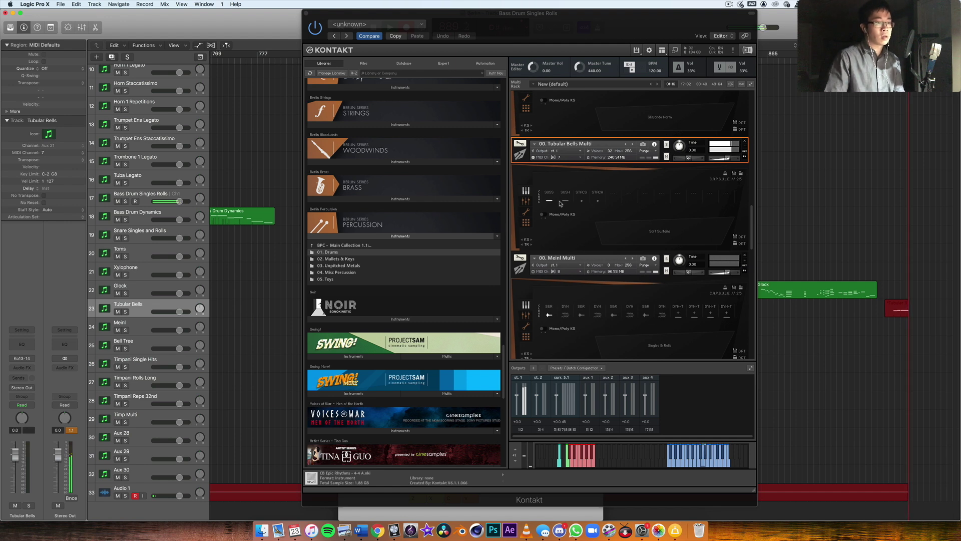
# Compare the Tubular Bells Multi microphones by unloading the first channel and loading CLOSE alongside TREE, and return to the articulations to audition the soft short hits
pyautogui.click(526, 201)
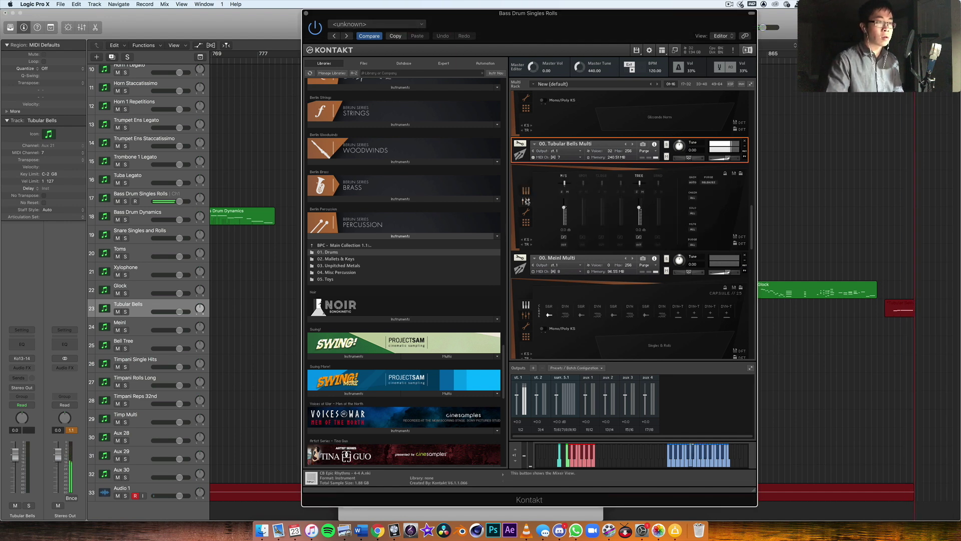
pyautogui.click(564, 178)
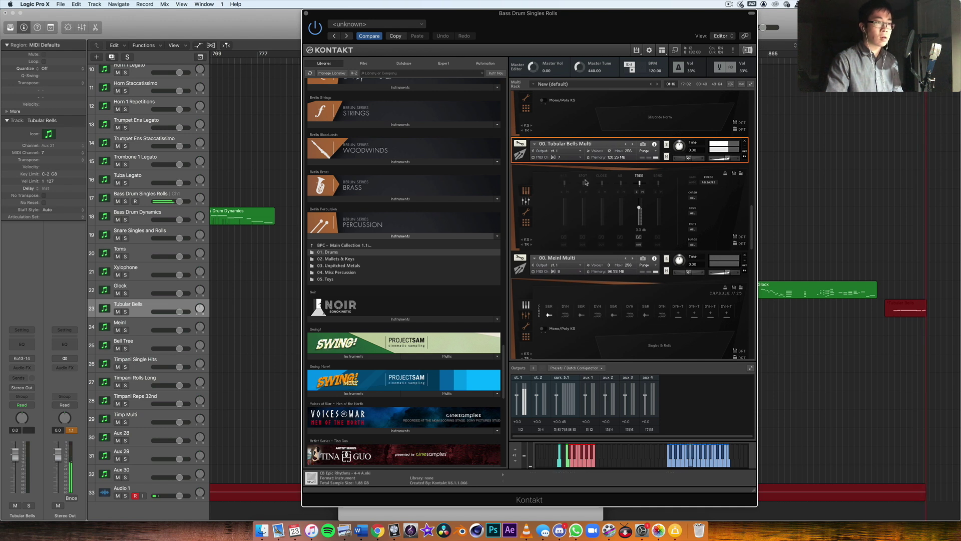
pyautogui.click(602, 176)
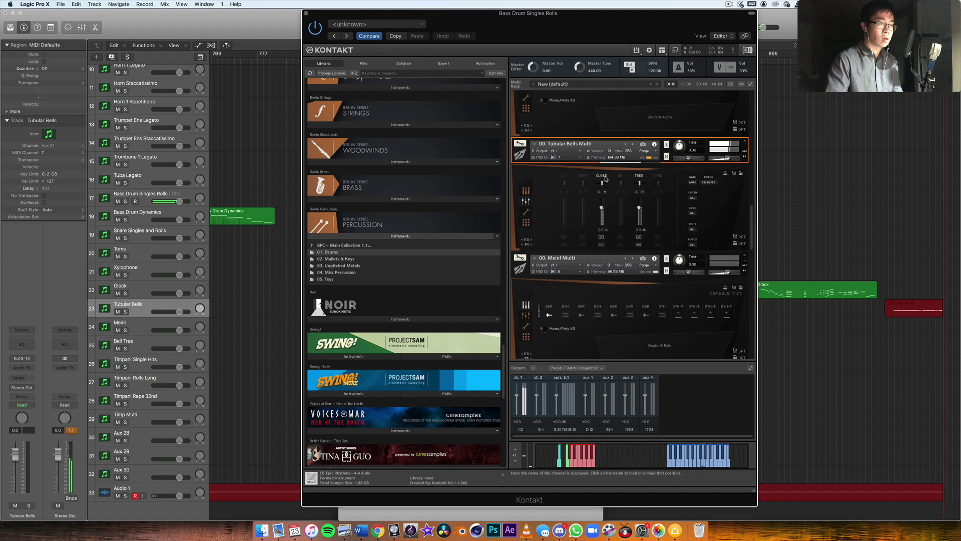
pyautogui.click(527, 195)
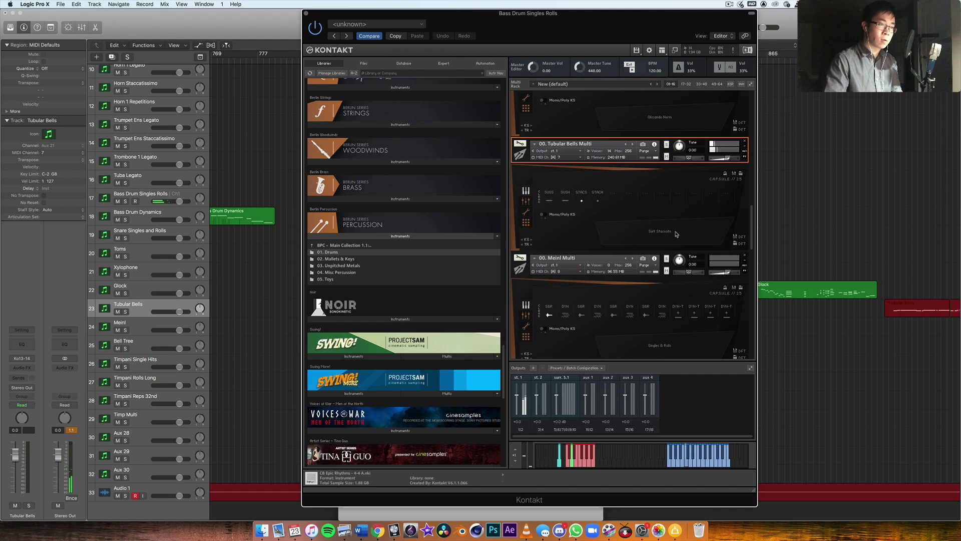
# Select the Meinl Multi patch and the Meinl track, and audition its Singles & Rolls articulation
pyautogui.scroll(-5, 671, 211)
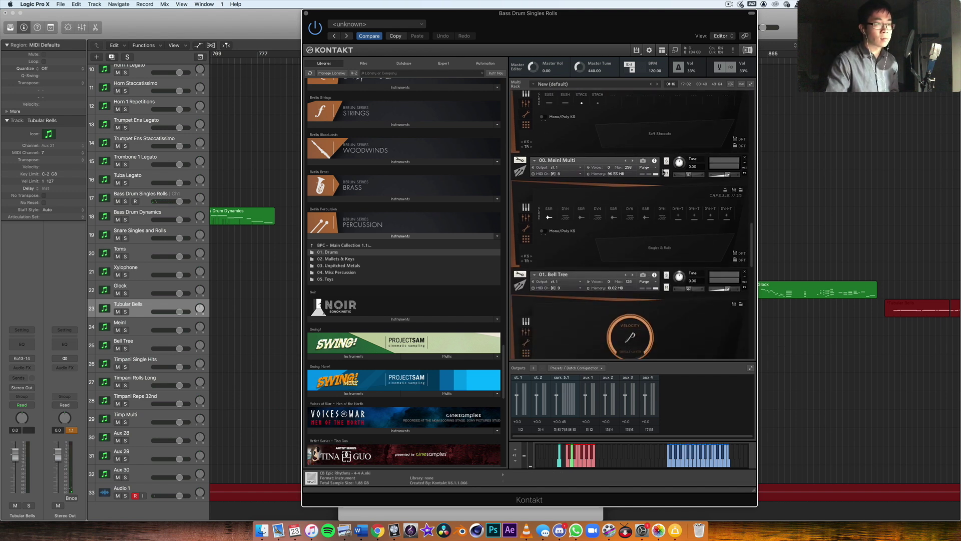
pyautogui.click(644, 176)
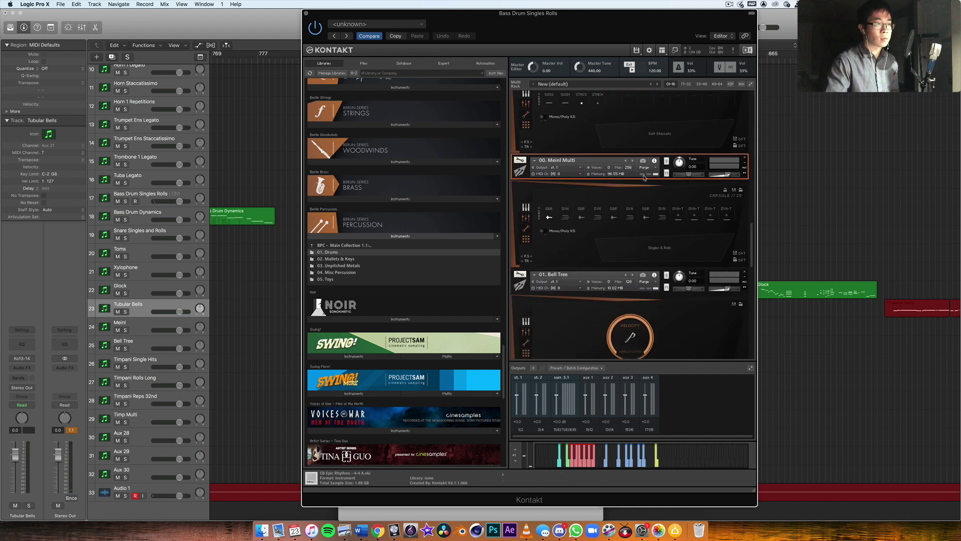
pyautogui.click(149, 329)
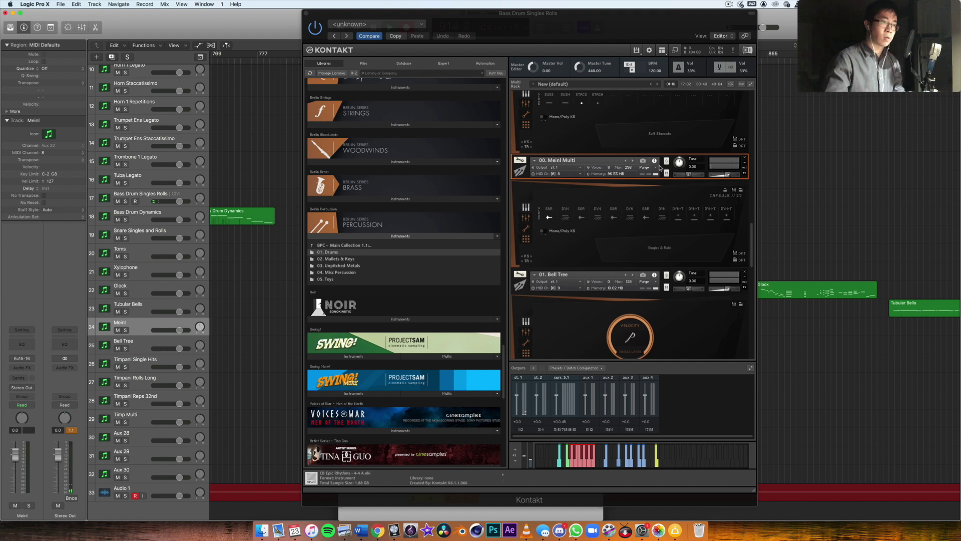
# Audition the Dynamics XF, brush dynamics and Dynamics TD articulations of the Meinl Multi patch
pyautogui.click(630, 217)
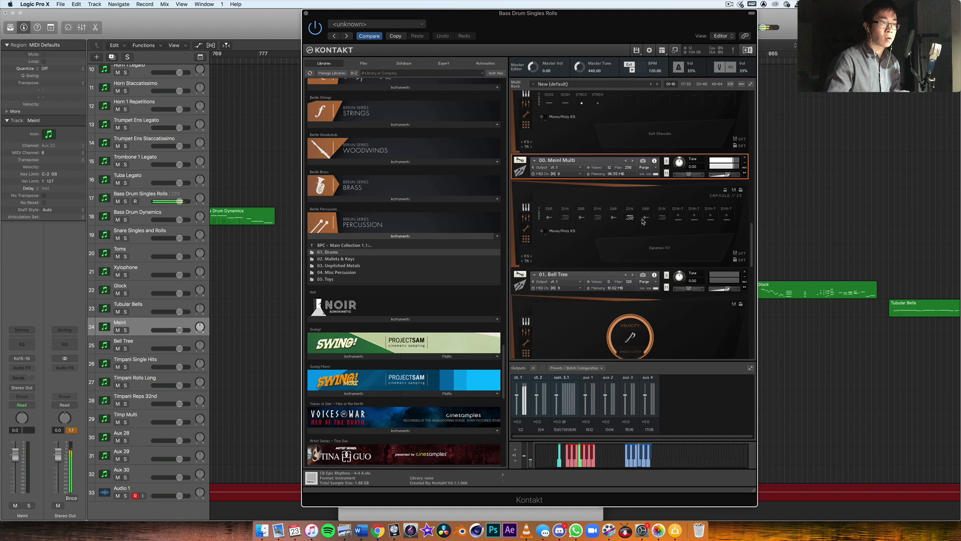
pyautogui.click(663, 218)
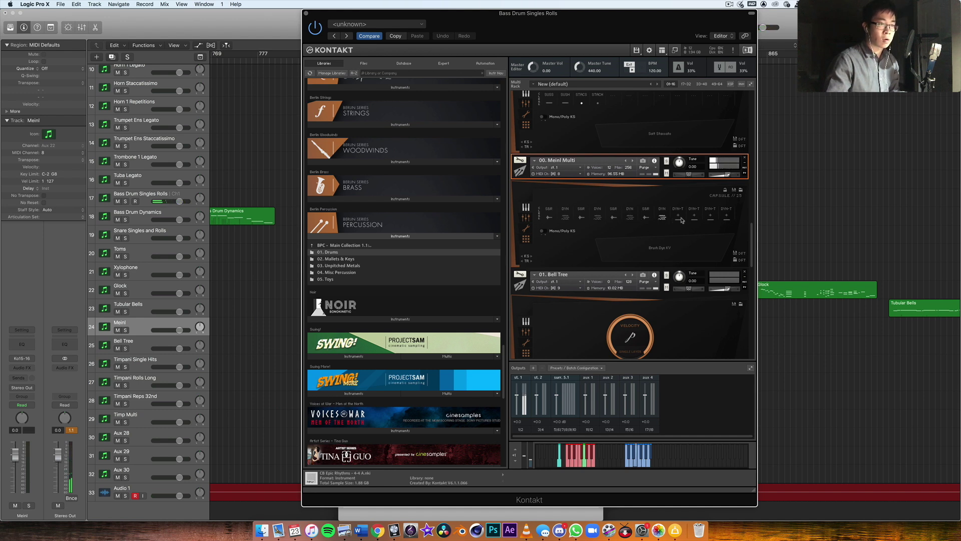
pyautogui.click(679, 219)
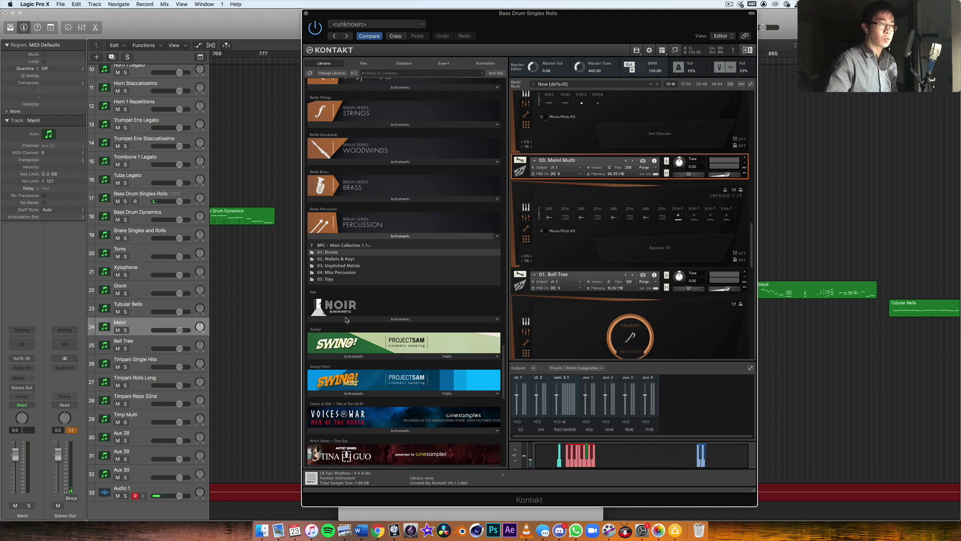
# Review the cymbal patches in the Unpitched Metals folder of Berlin Percussion, and return to the folder's instrument categories
pyautogui.click(342, 266)
pyautogui.click(336, 252)
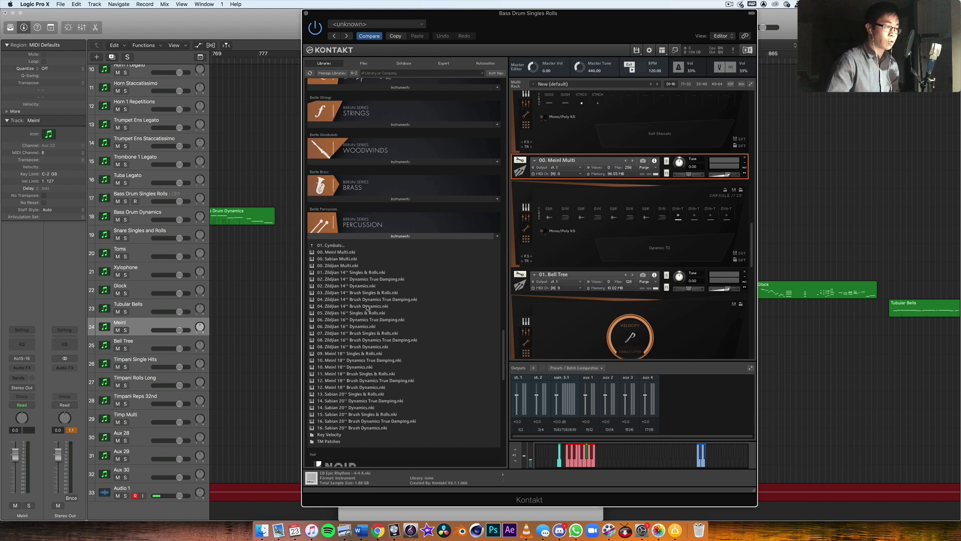
pyautogui.click(338, 246)
# Select the Bell Tree patch and the Bell Tree track, and audition its sounds
pyautogui.scroll(-3, 620, 281)
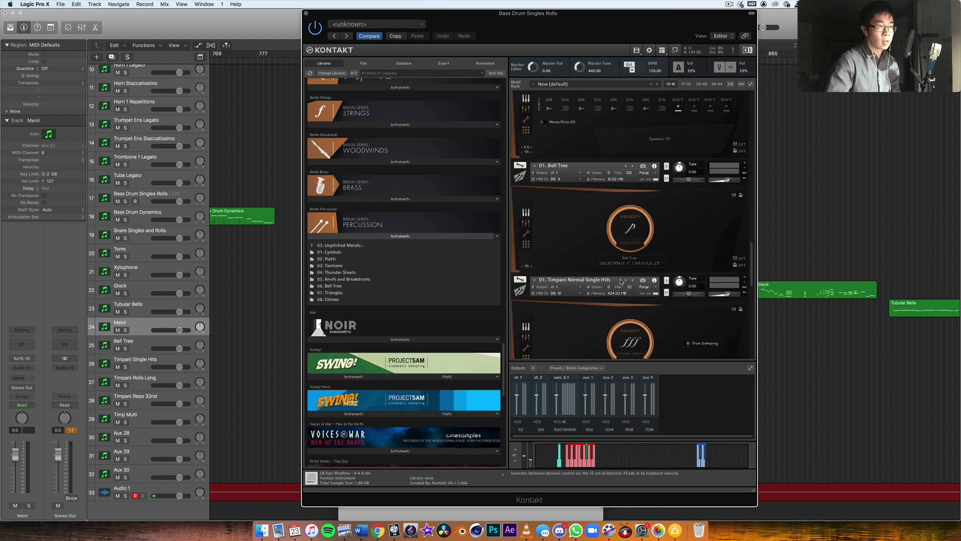
pyautogui.click(590, 132)
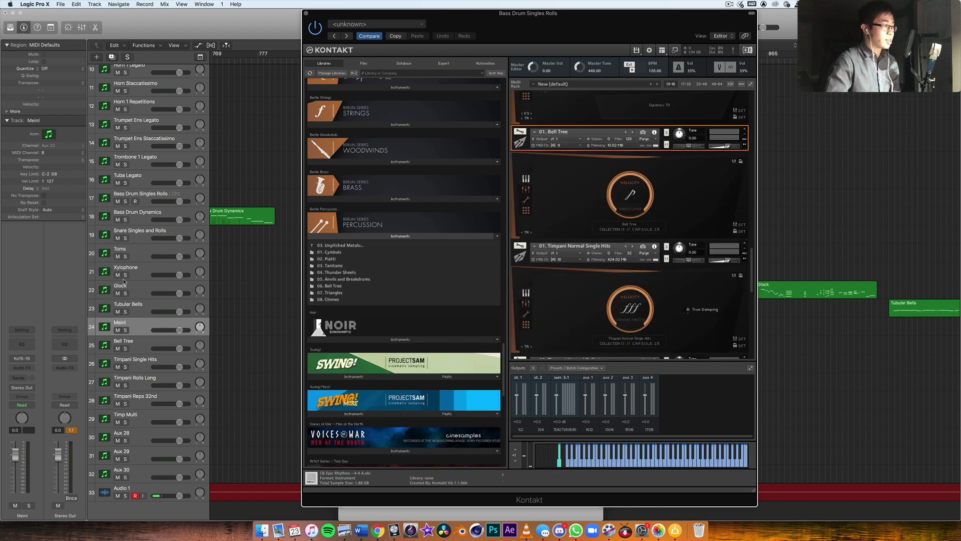
pyautogui.click(147, 347)
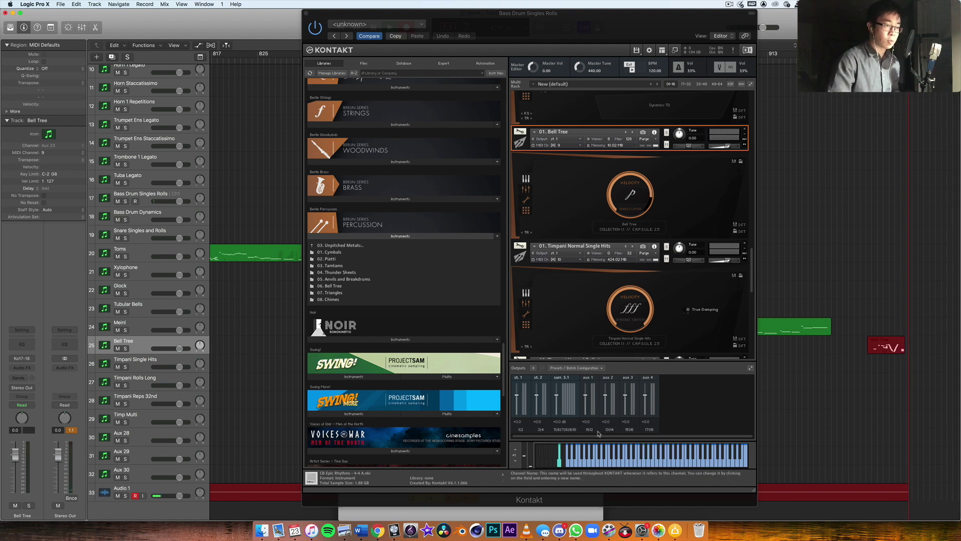
pyautogui.click(572, 467)
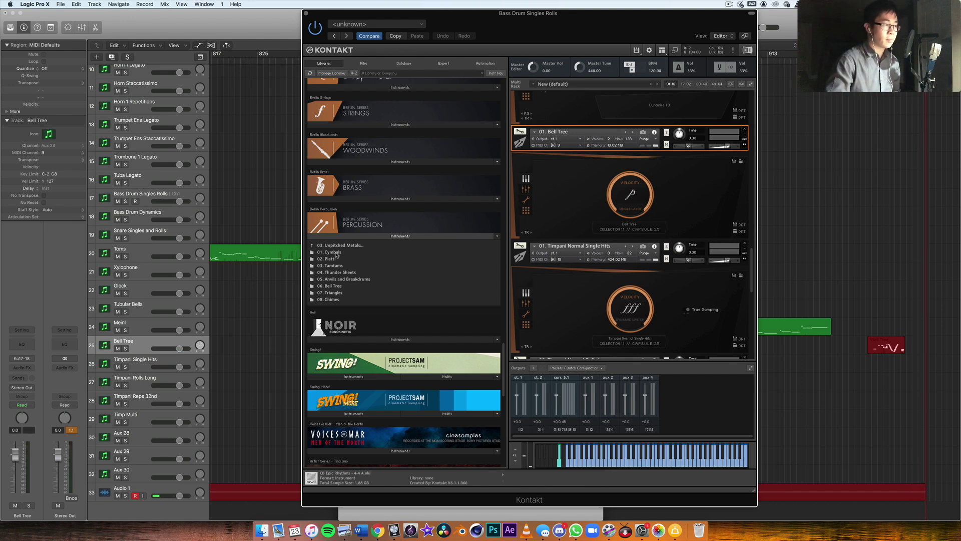
# Load 02. Bell Tree Glisses.nki in place of the Bell Tree patch and audition the glissandos
pyautogui.click(333, 286)
pyautogui.doubleClick(342, 258)
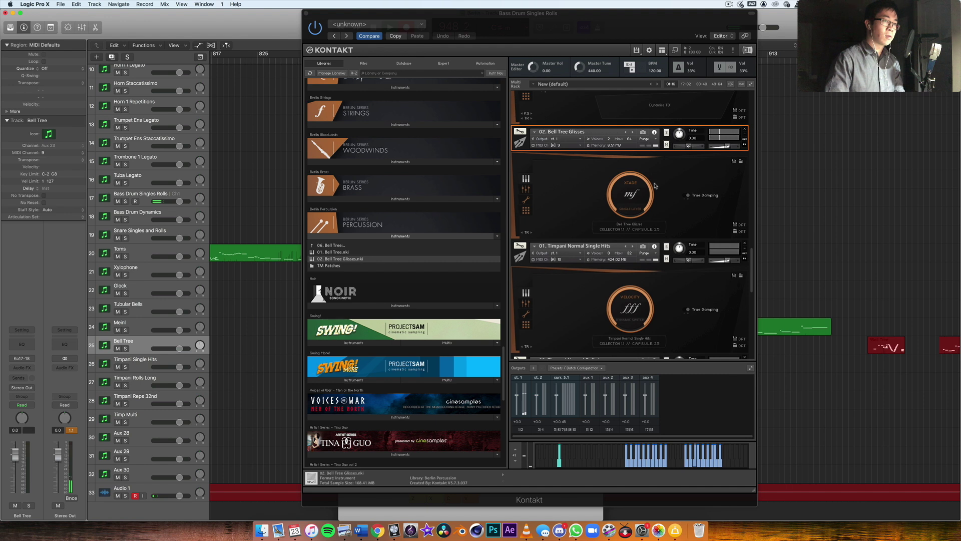
# Go back up to the Berlin Percussion instruments and open the BPC A - Timpani 1.1 folder inside The Timpani
pyautogui.click(343, 246)
pyautogui.click(343, 246)
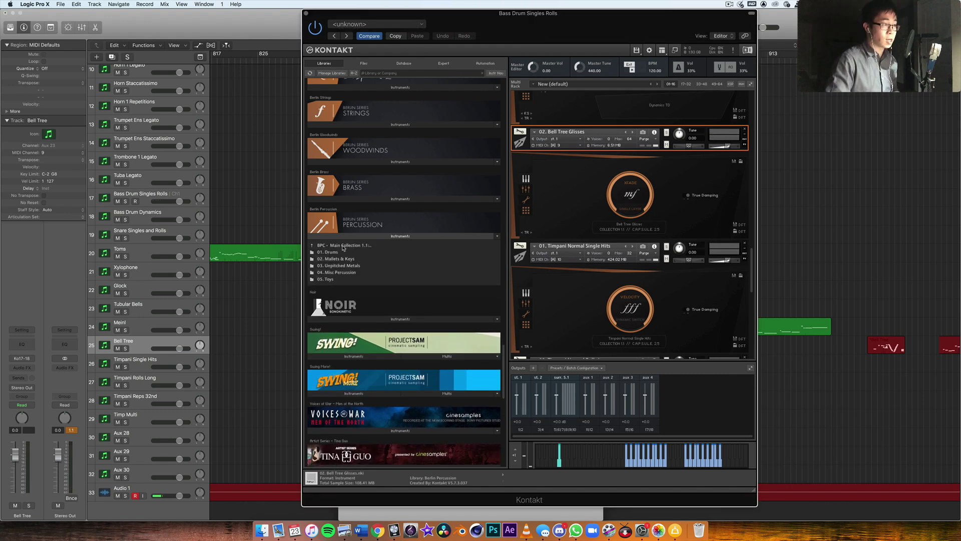
pyautogui.click(342, 246)
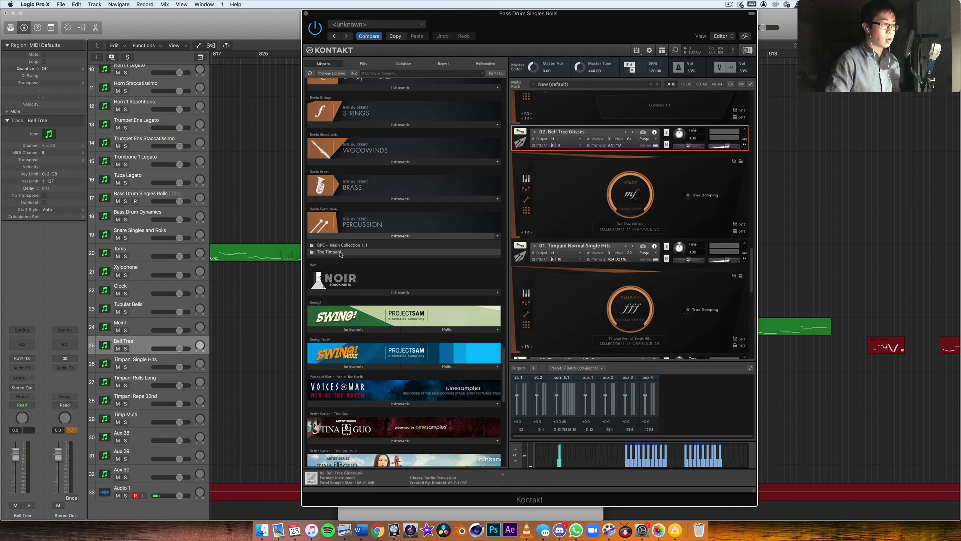
pyautogui.click(343, 254)
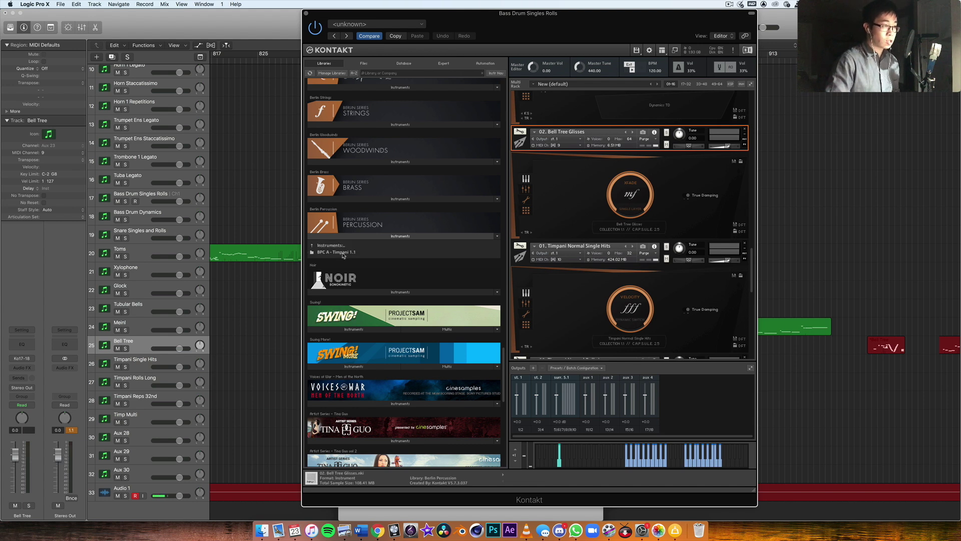
pyautogui.click(343, 254)
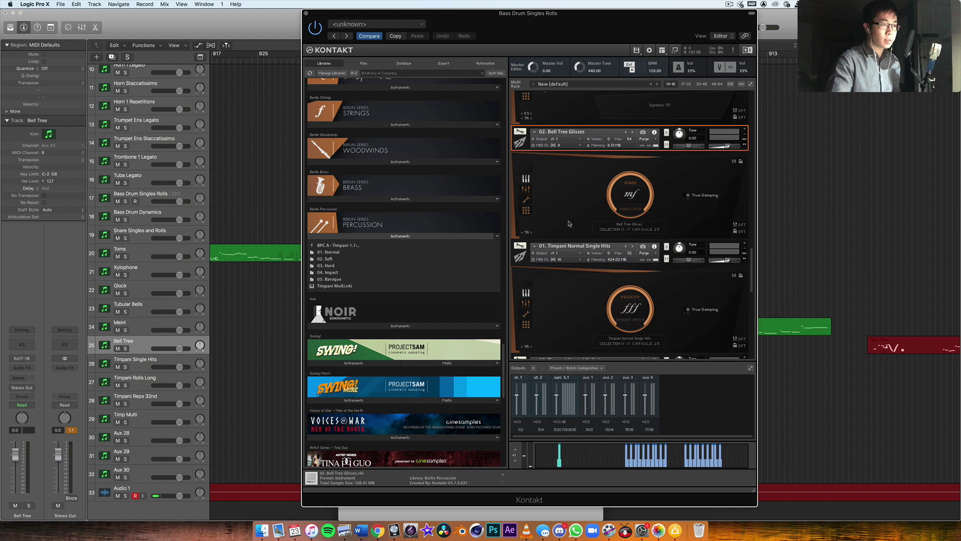
# Select the Timpani Normal Single Hits patch and the Timpani Single Hits track, and audition the single hits
pyautogui.scroll(-5, 570, 224)
pyautogui.click(664, 151)
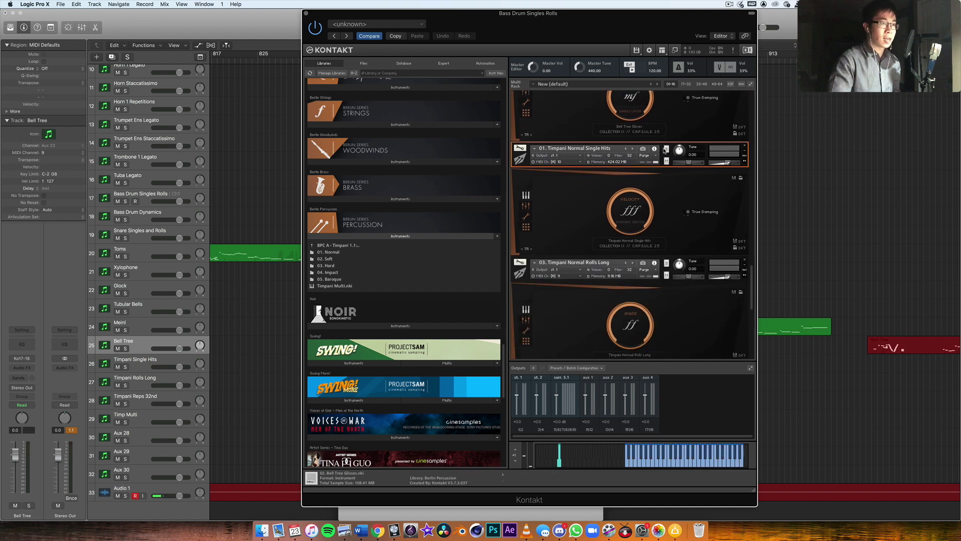
pyautogui.scroll(-2, 665, 151)
pyautogui.click(146, 368)
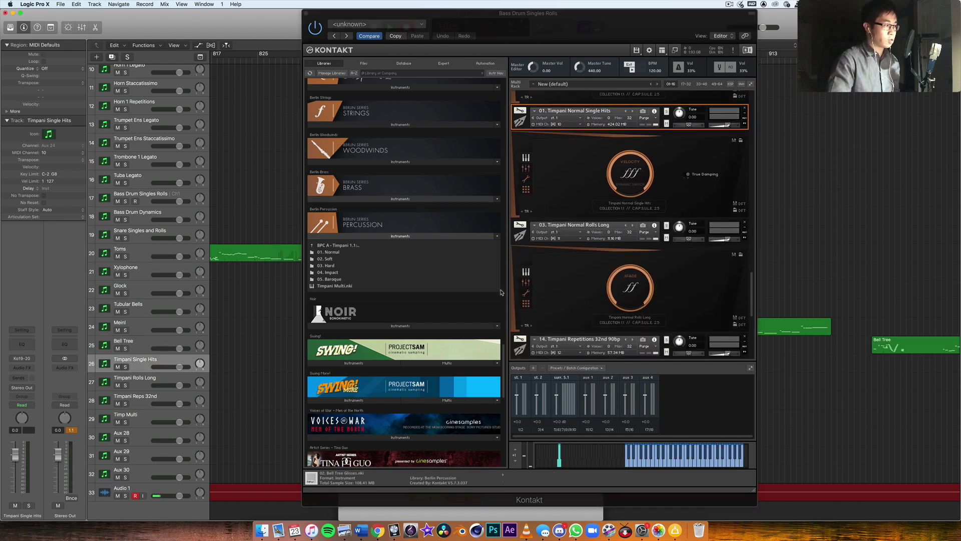
pyautogui.scroll(-4, 632, 266)
pyautogui.scroll(6, 632, 265)
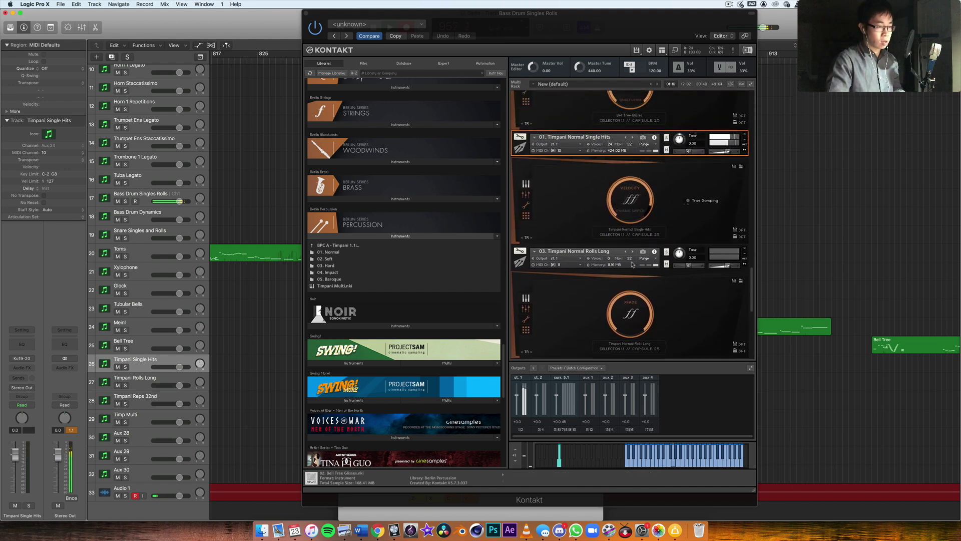
# Finish auditioning the timpani single hits, and select and audition the Timpani Normal Rolls Long patch on the Timpani Rolls Long track
pyautogui.click(662, 143)
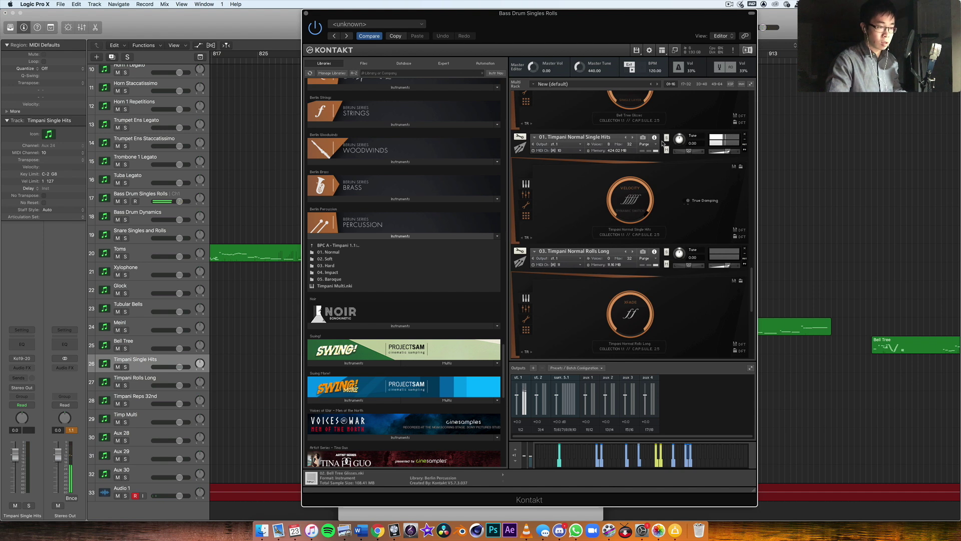
pyautogui.click(662, 143)
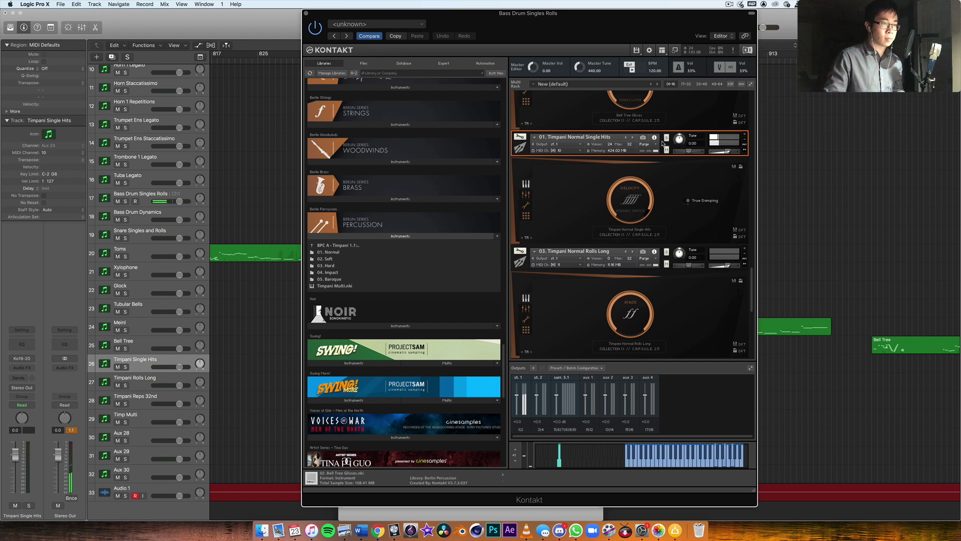
pyautogui.click(662, 249)
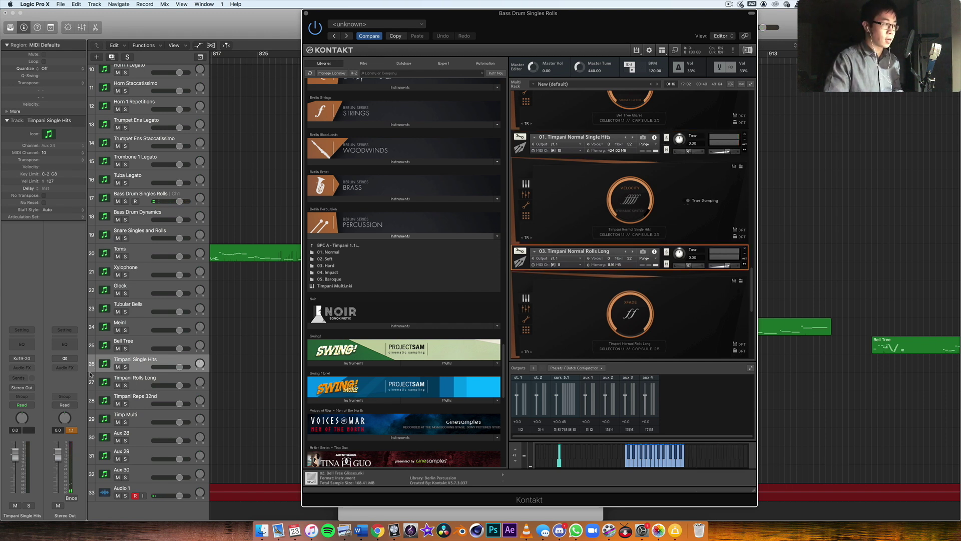
pyautogui.click(130, 379)
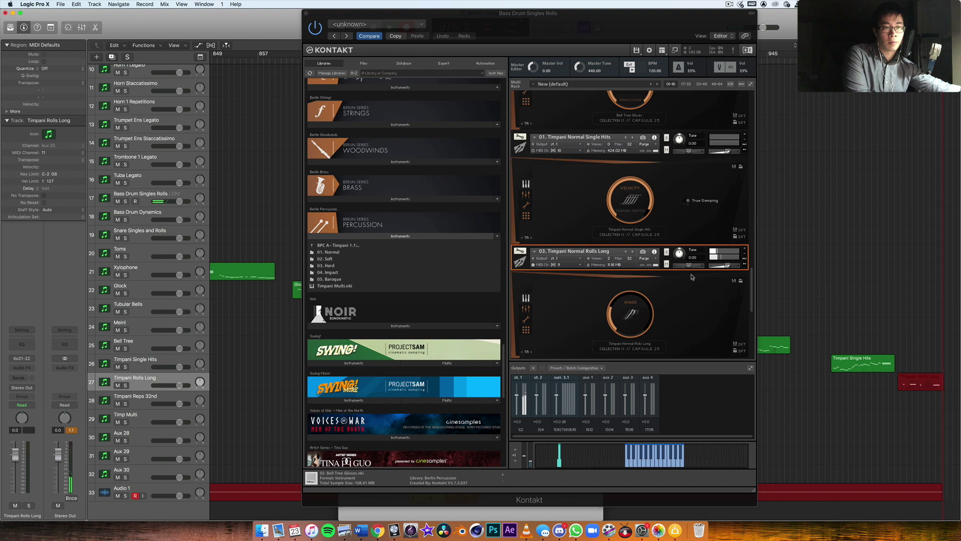
# Select the Timpani Repetitions 32nd patch and the Timpani Reps 32nd track, and audition the repetitions
pyautogui.scroll(-5, 692, 277)
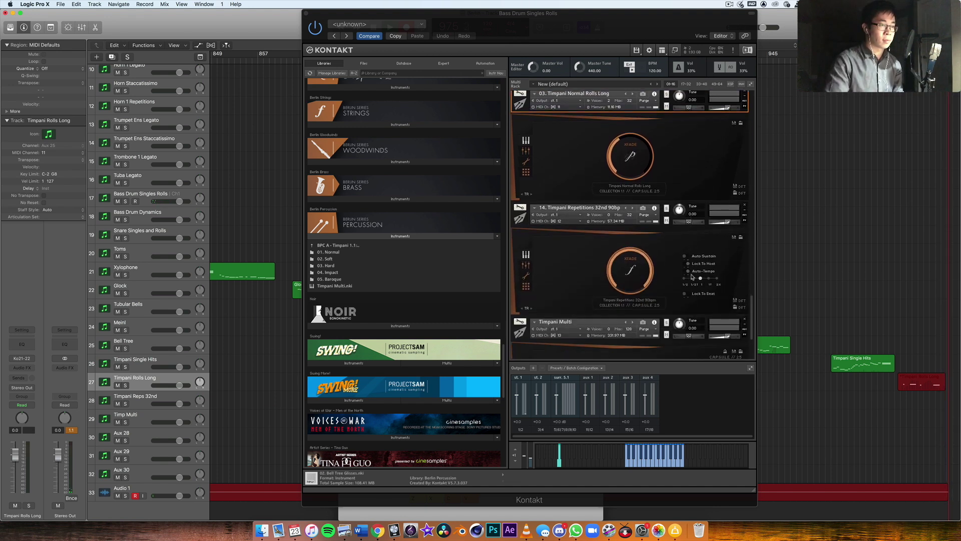
pyautogui.click(150, 403)
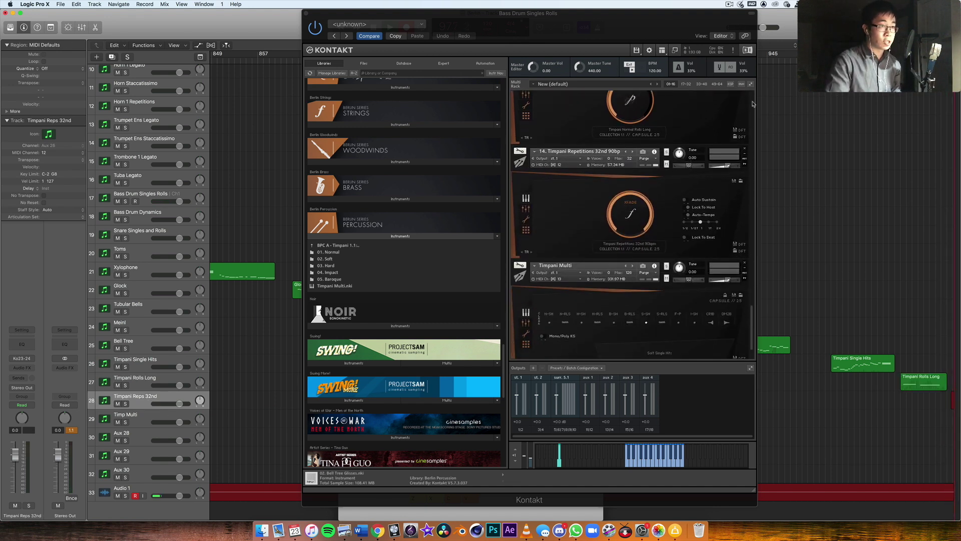
pyautogui.click(660, 149)
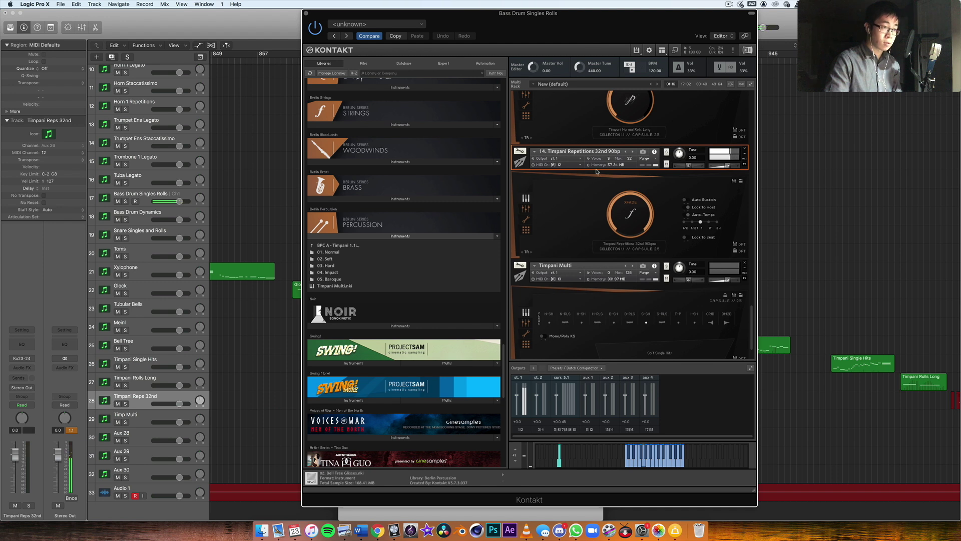
# Select the Timpani Multi patch and the Timp Multi track, and audition its baroque, hard and normal rolls articulations
pyautogui.scroll(-2, 660, 227)
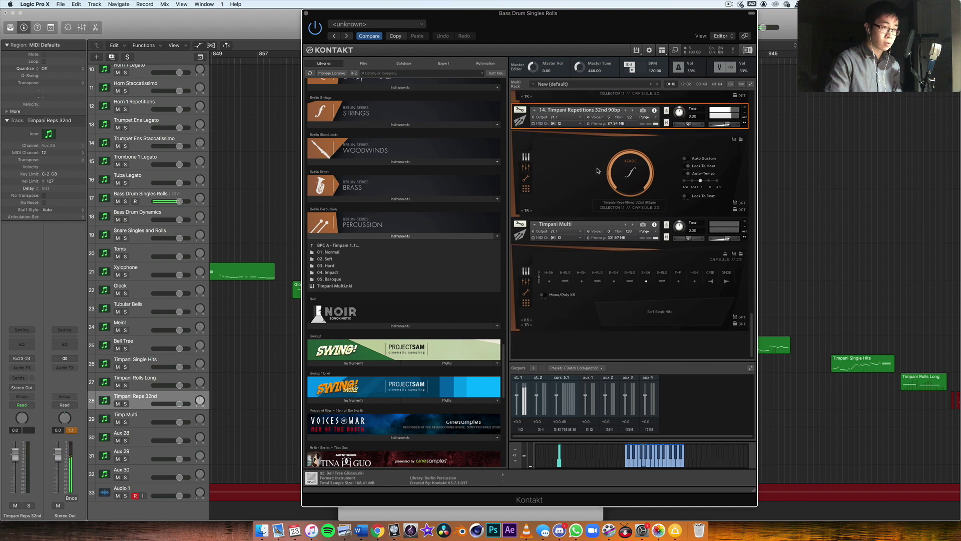
pyautogui.click(660, 228)
pyautogui.click(140, 417)
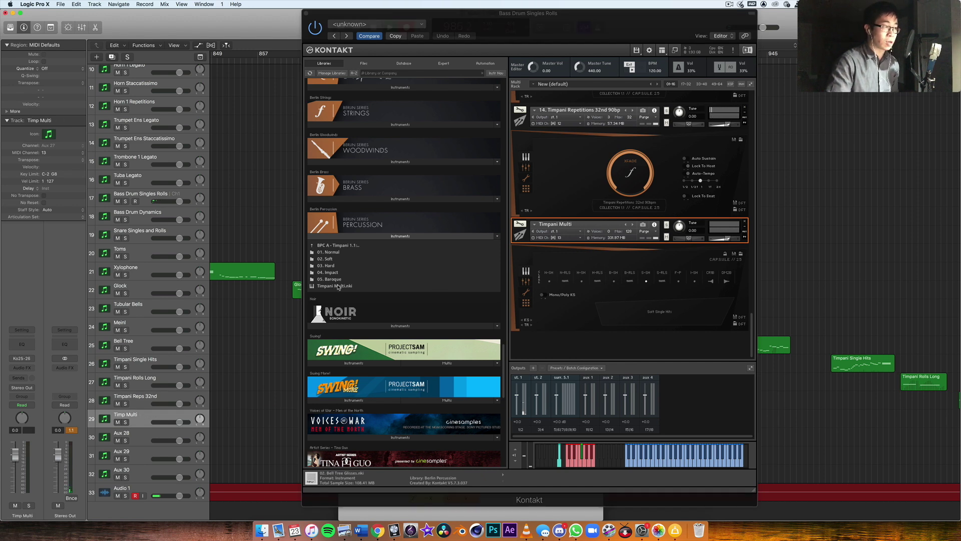
pyautogui.click(630, 282)
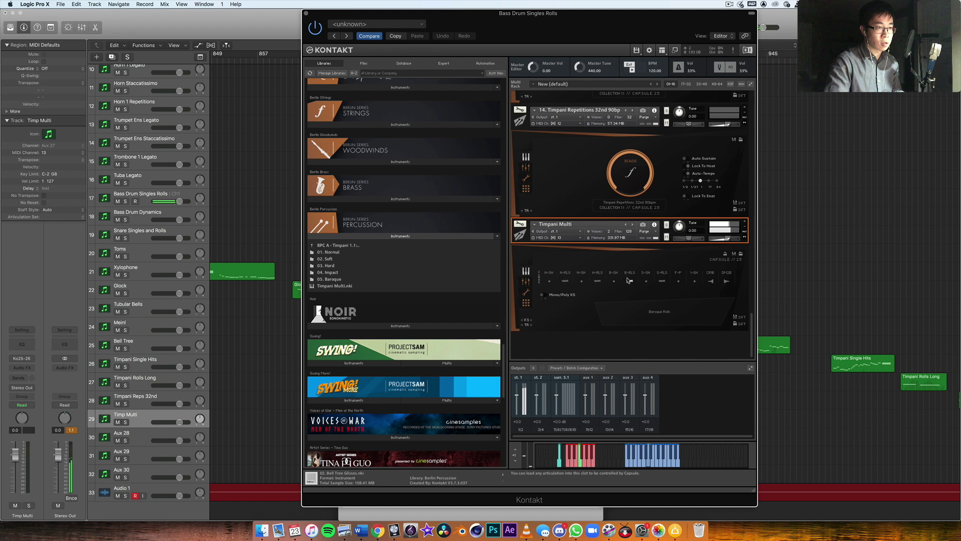
pyautogui.click(598, 281)
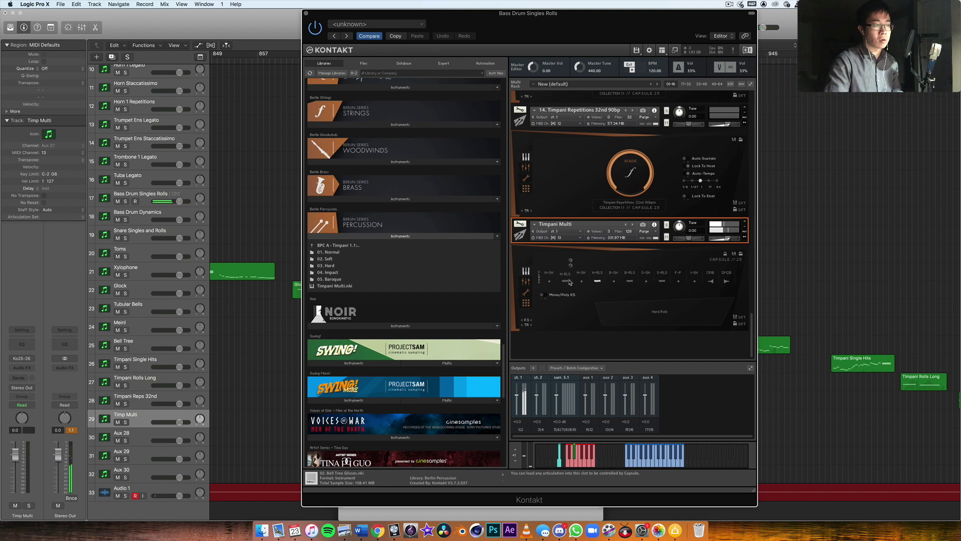
pyautogui.click(571, 263)
pyautogui.click(616, 290)
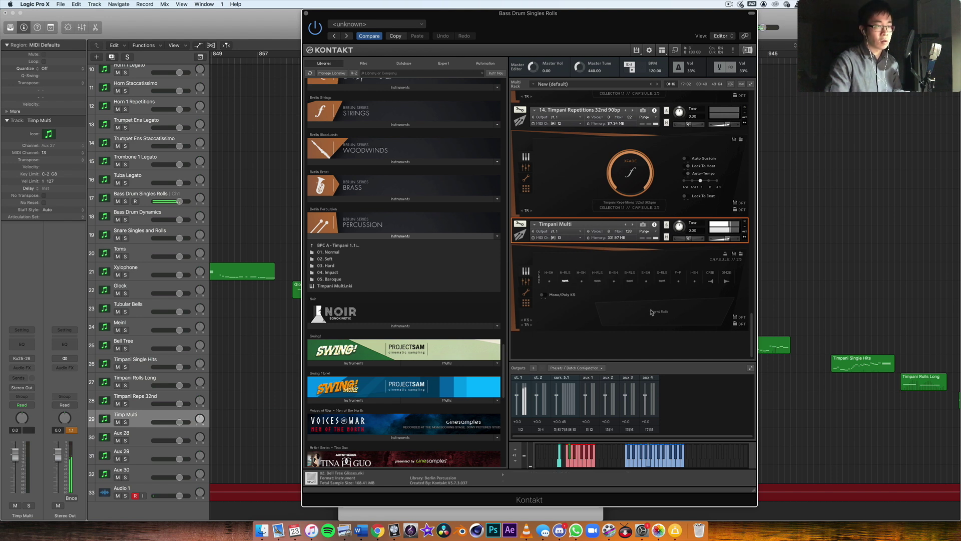
# Audition the soft rolls, forte-piano, impact single hits, crescendo and diminuendo articulations of the Timpani Multi
pyautogui.click(662, 283)
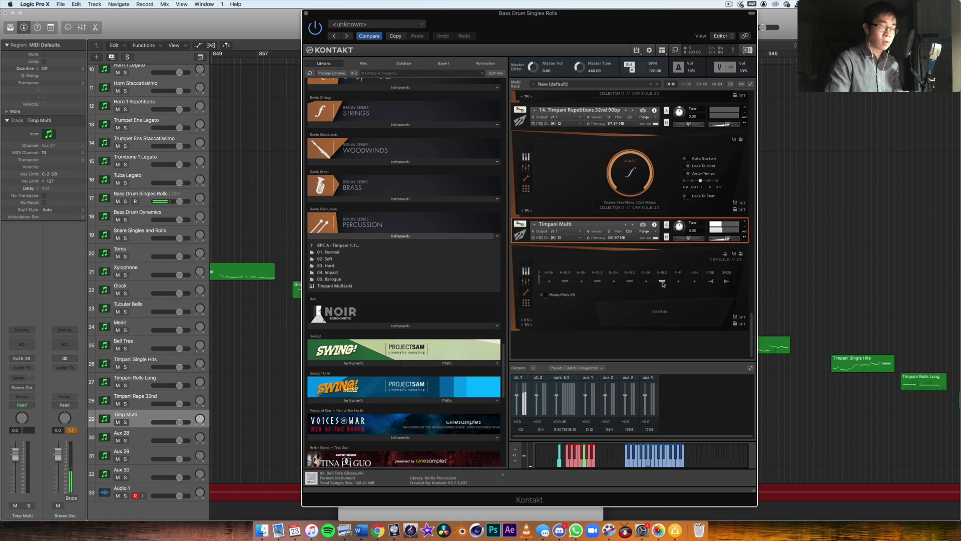
pyautogui.click(680, 283)
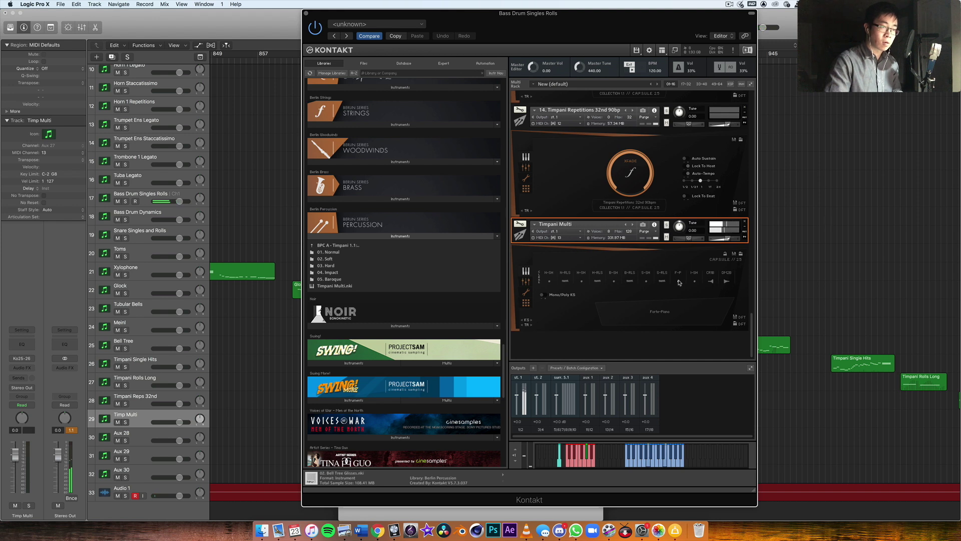
pyautogui.click(693, 282)
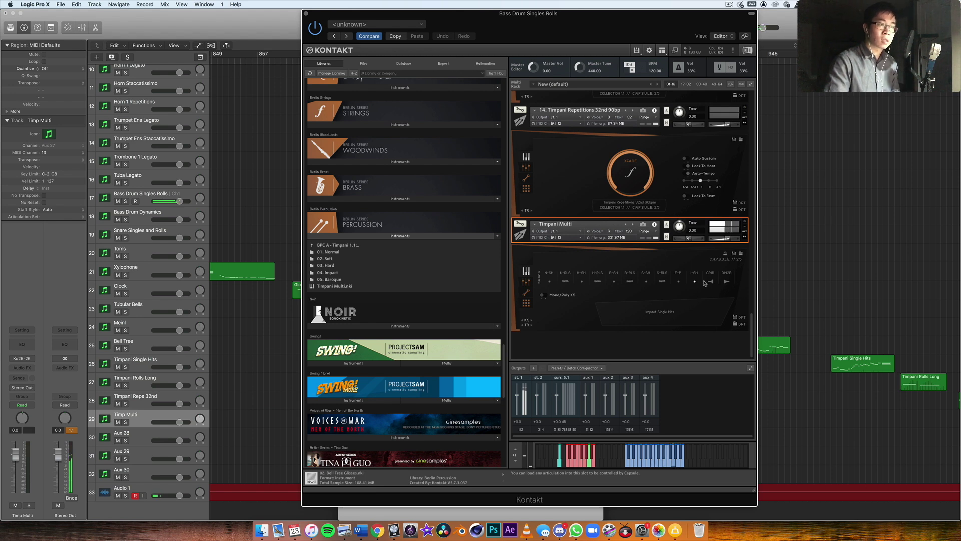
pyautogui.click(711, 282)
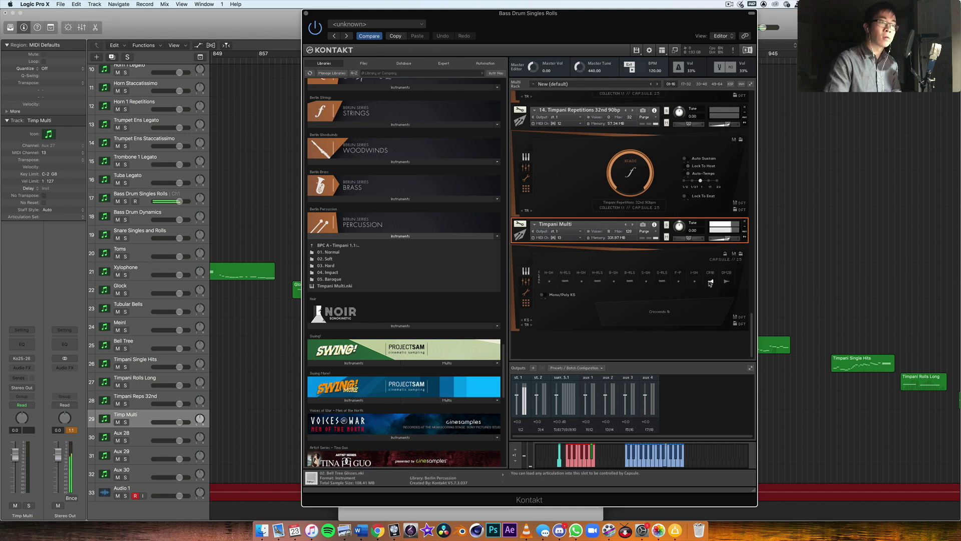
pyautogui.click(726, 282)
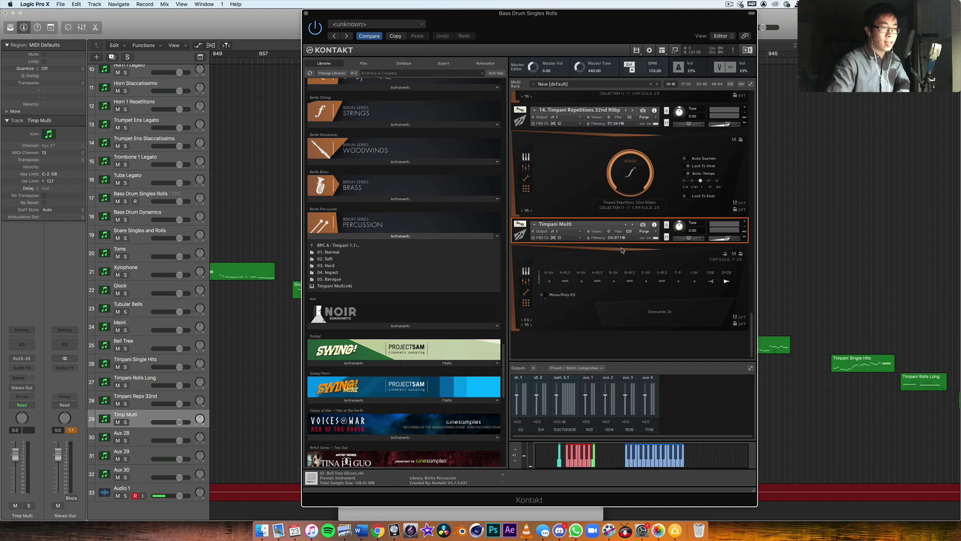
# Return to the first bass drum patch in the rack and collapse the Berlin Percussion instrument list
pyautogui.scroll(-5, 649, 253)
pyautogui.scroll(-5, 648, 254)
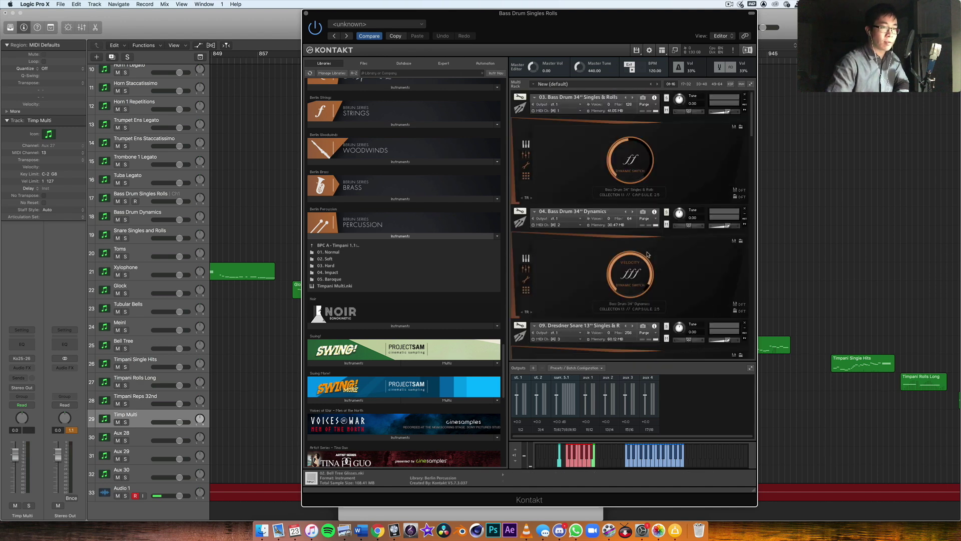
pyautogui.click(454, 236)
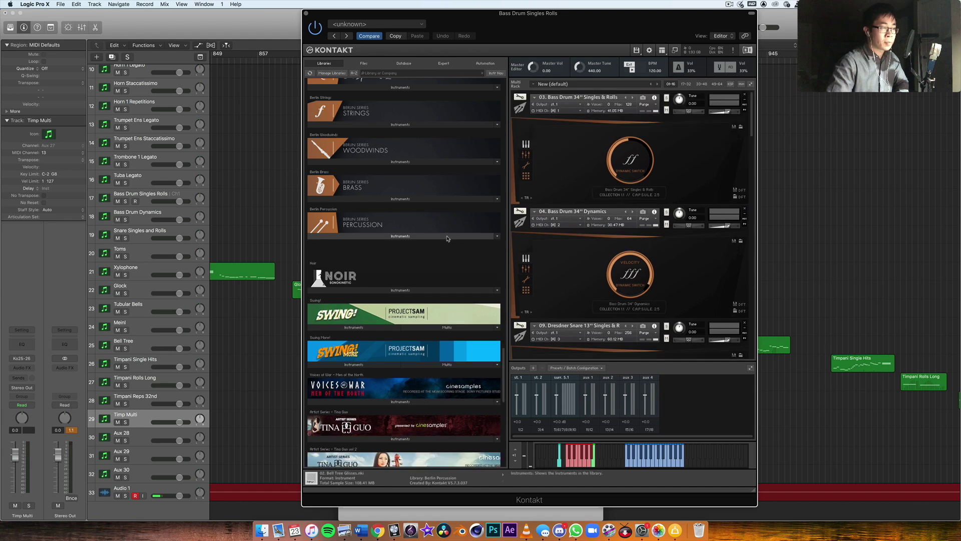
# Look over the Berlin Series libraries and the neighbouring Metropolis Ark, Symphonic Sphere and Orchestral String Runs libraries
pyautogui.scroll(5, 454, 249)
pyautogui.scroll(-1, 461, 250)
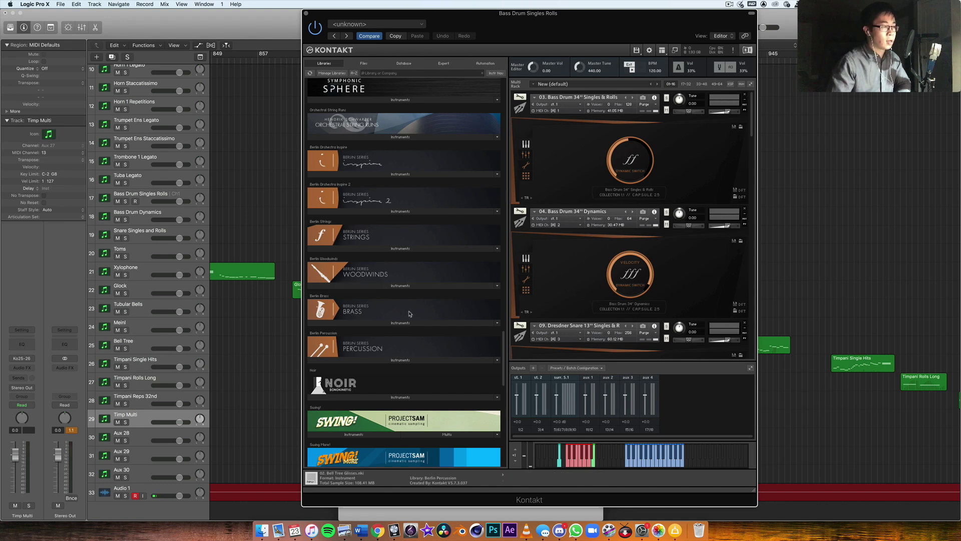
pyautogui.scroll(-3, 403, 289)
pyautogui.scroll(3, 376, 265)
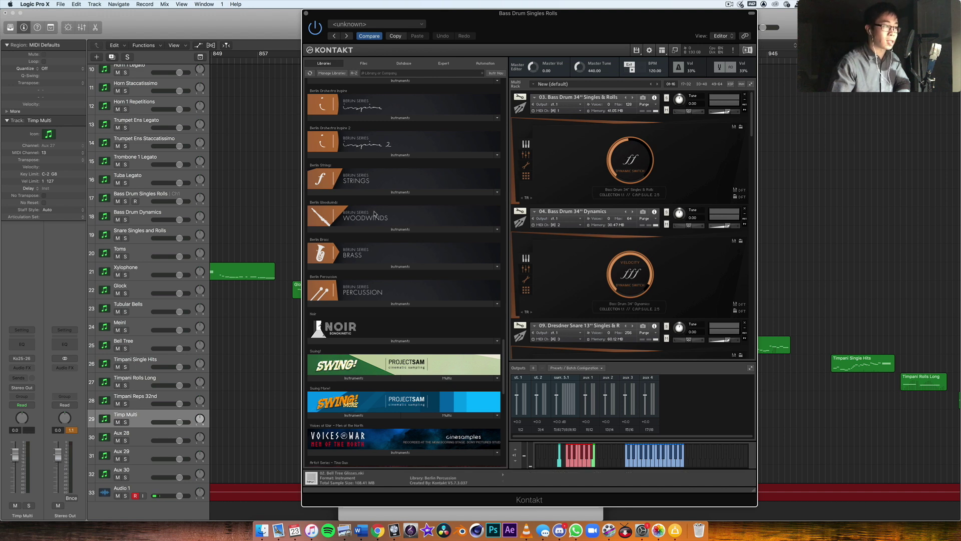
pyautogui.scroll(3, 375, 213)
pyautogui.scroll(-2, 375, 212)
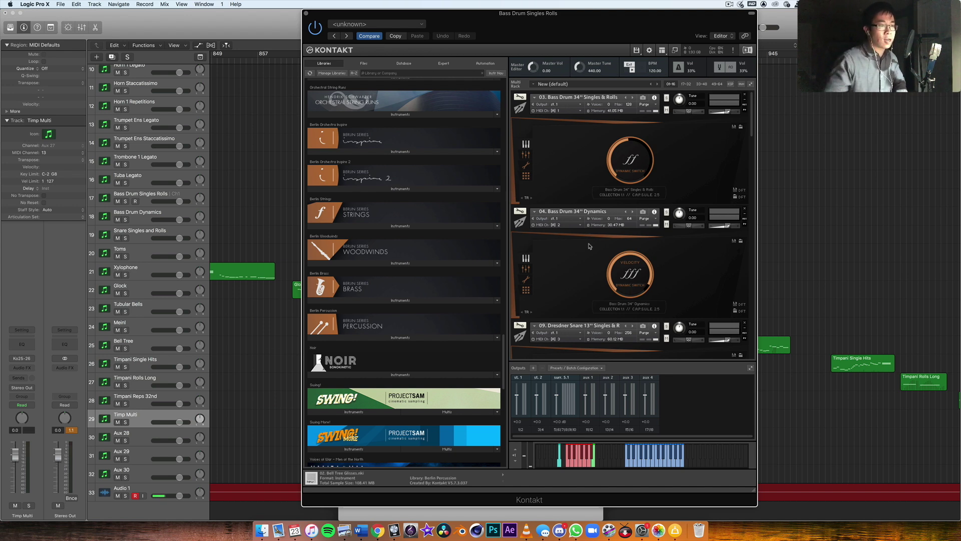
pyautogui.scroll(5, 429, 253)
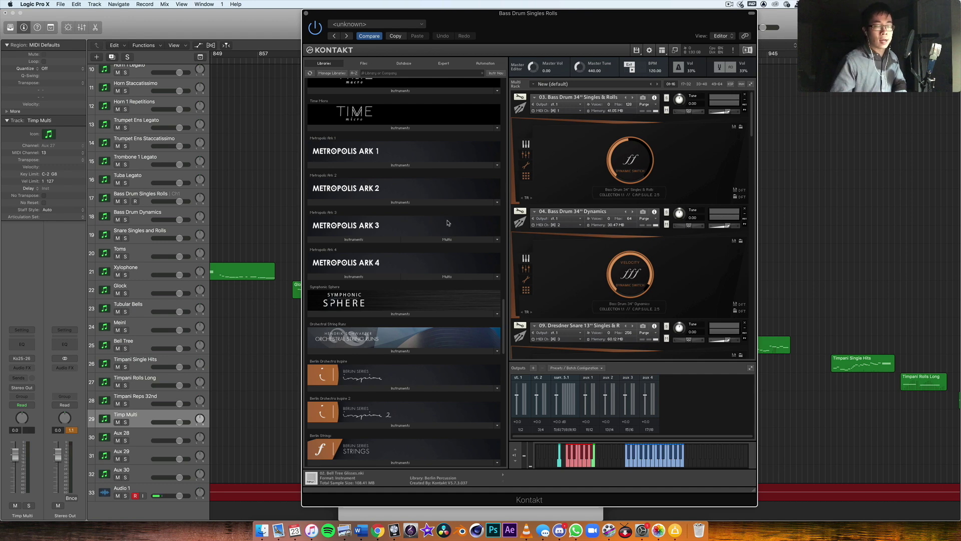
pyautogui.scroll(-5, 448, 223)
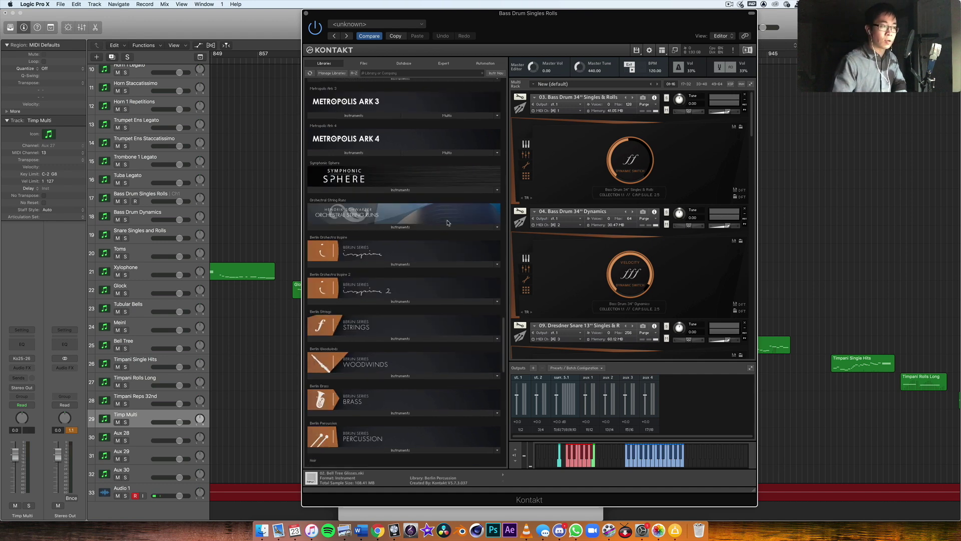
pyautogui.scroll(-1, 415, 328)
pyautogui.scroll(-1, 415, 328)
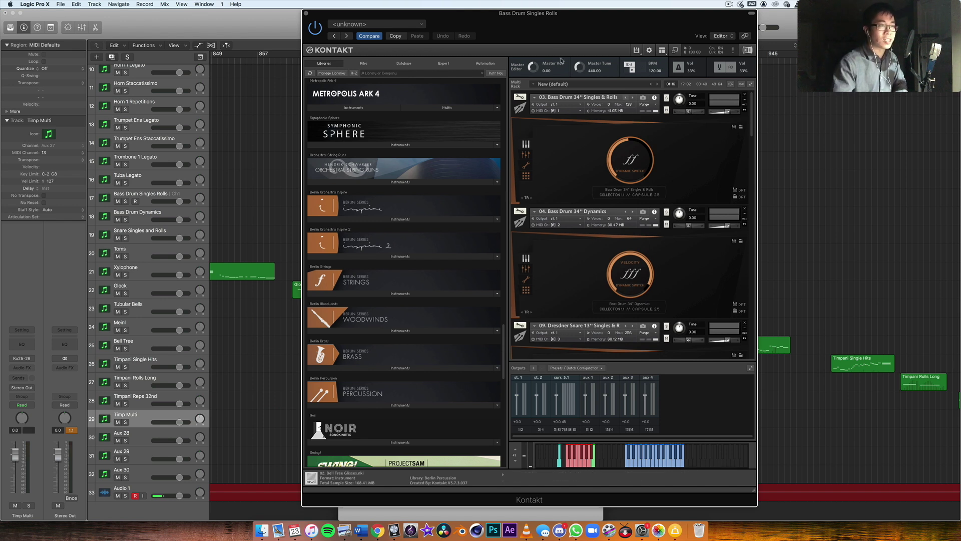
# Move the Kontakt window aside and review the loaded percussion patches from the bass drums through the Meinl Multi
pyautogui.moveTo(547, 41); pyautogui.dragTo(506, 40)
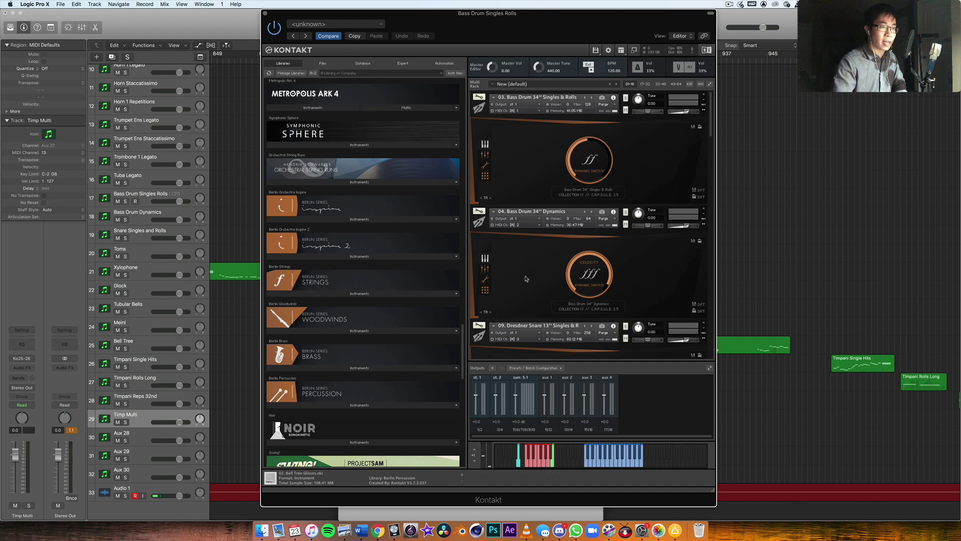
pyautogui.scroll(-5, 563, 264)
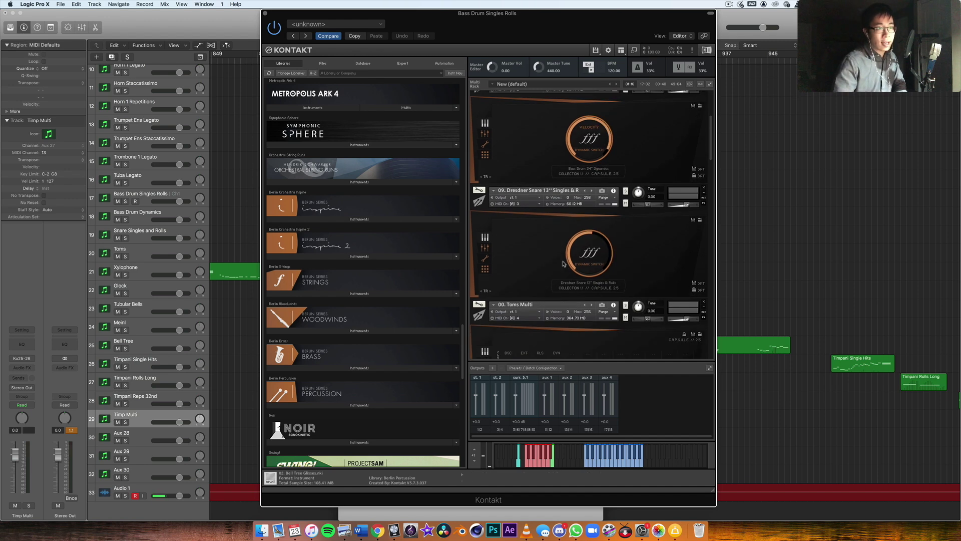
pyautogui.scroll(-10, 563, 264)
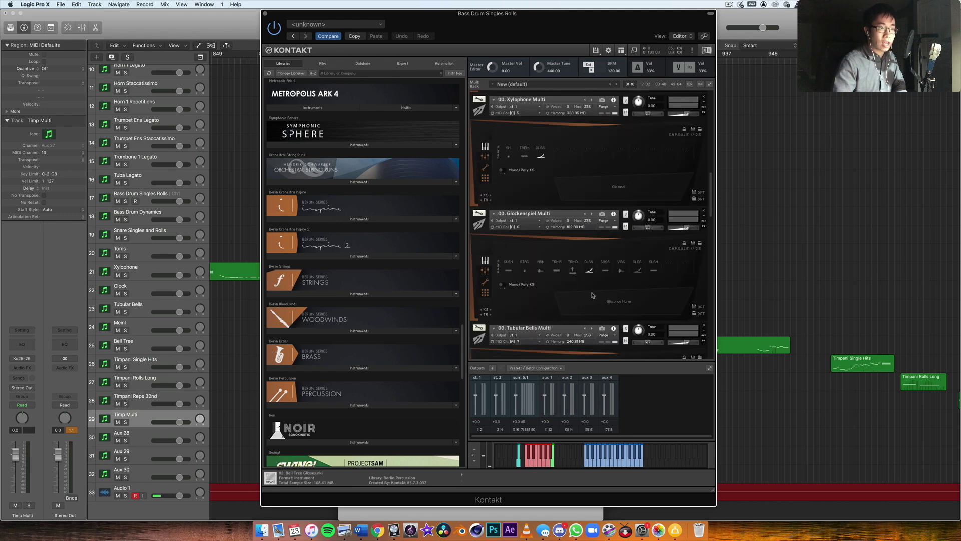
pyautogui.scroll(-1, 592, 294)
pyautogui.scroll(-5, 592, 295)
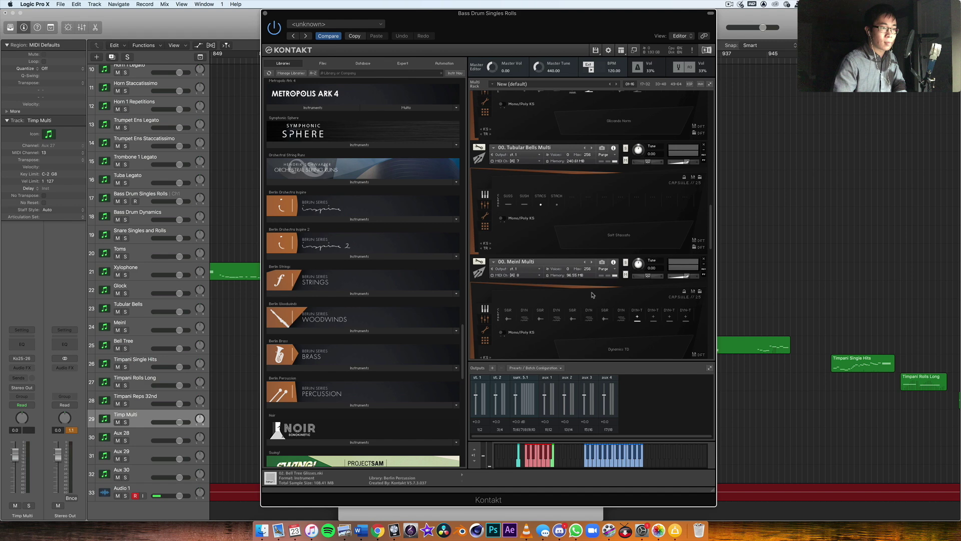
pyautogui.scroll(20, 592, 295)
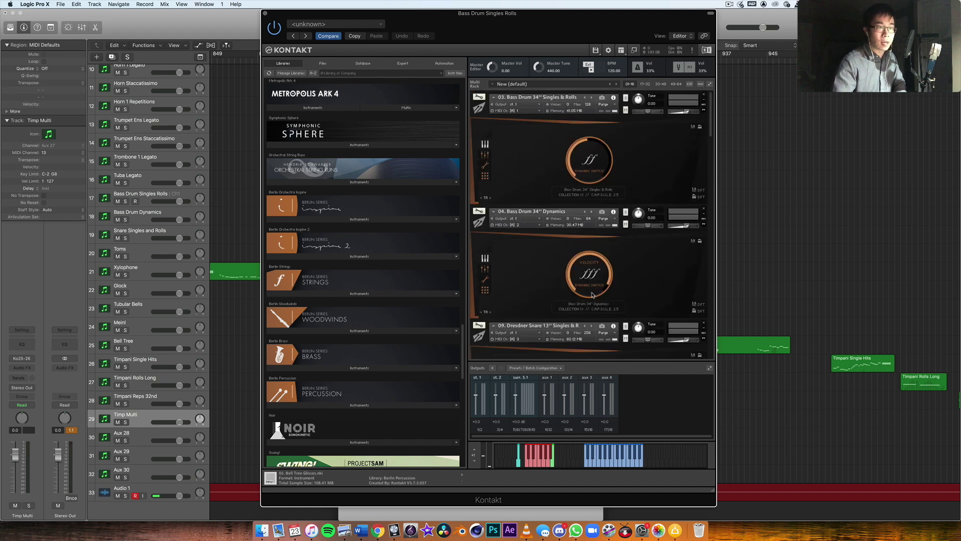
pyautogui.scroll(-1, 666, 242)
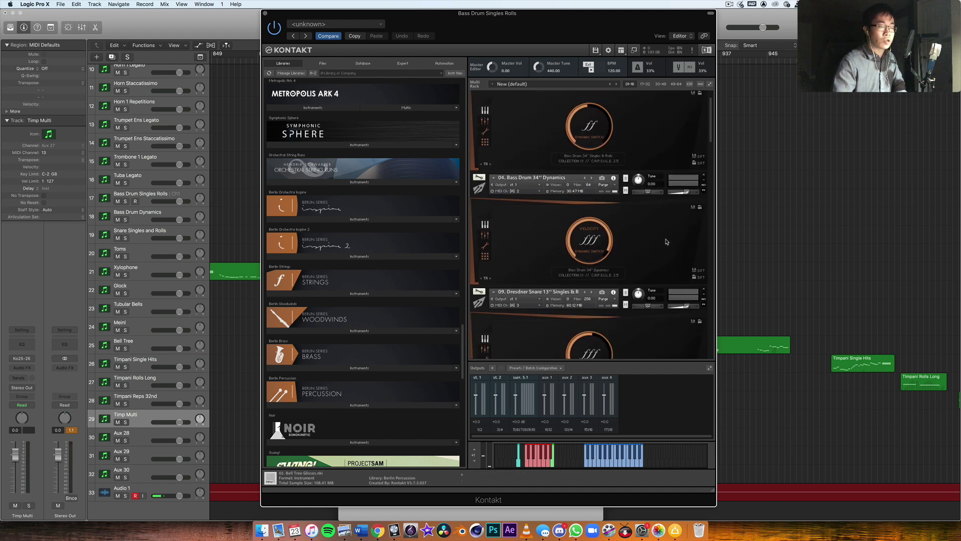
pyautogui.scroll(-7, 642, 258)
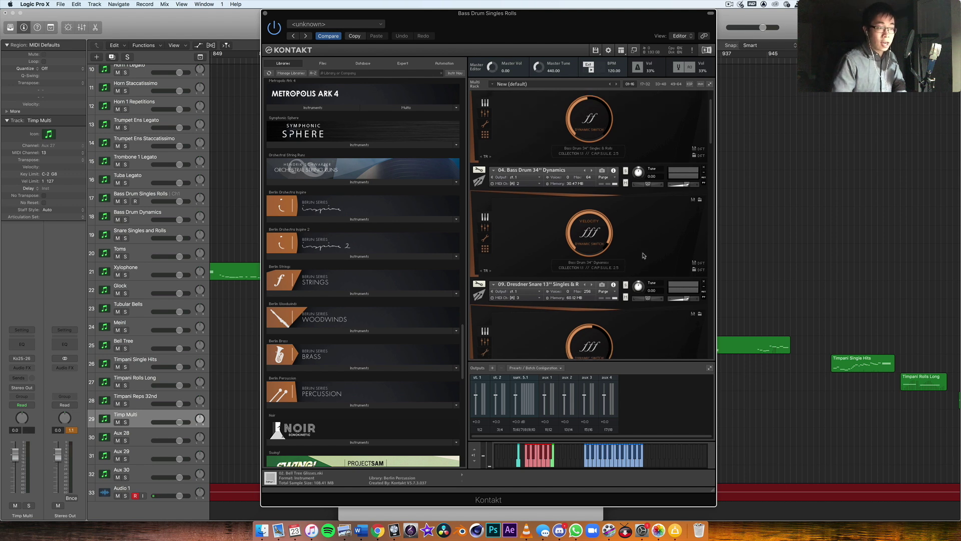
pyautogui.scroll(-1, 643, 256)
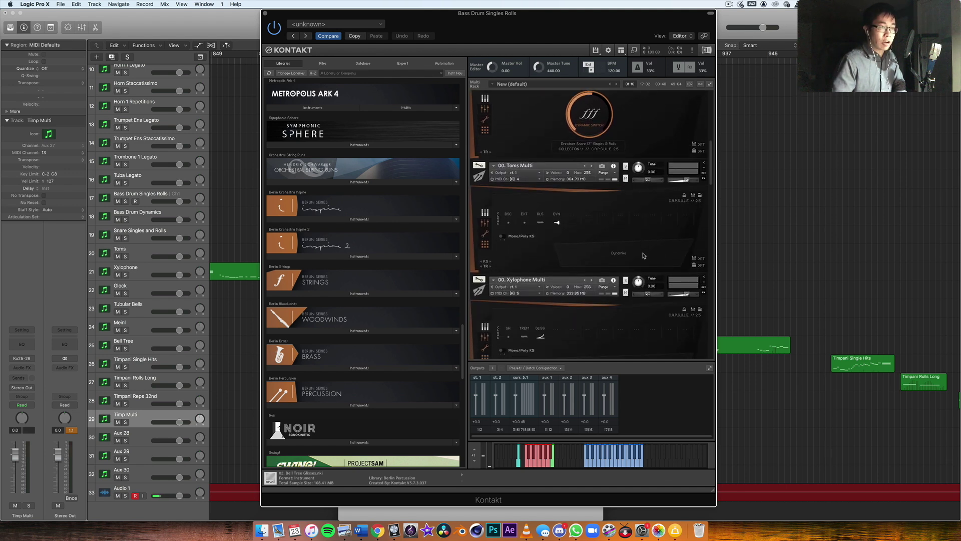